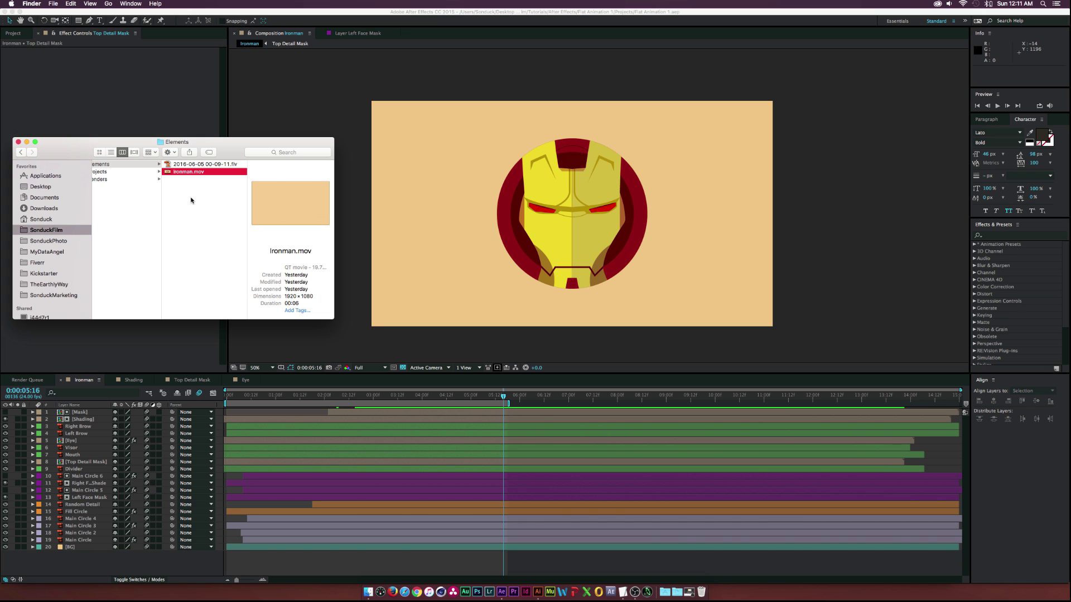
Preview the finished Ironman.mov animation in Quick Look from the Elements folder
left_click_drag(224, 155, 224, 164)
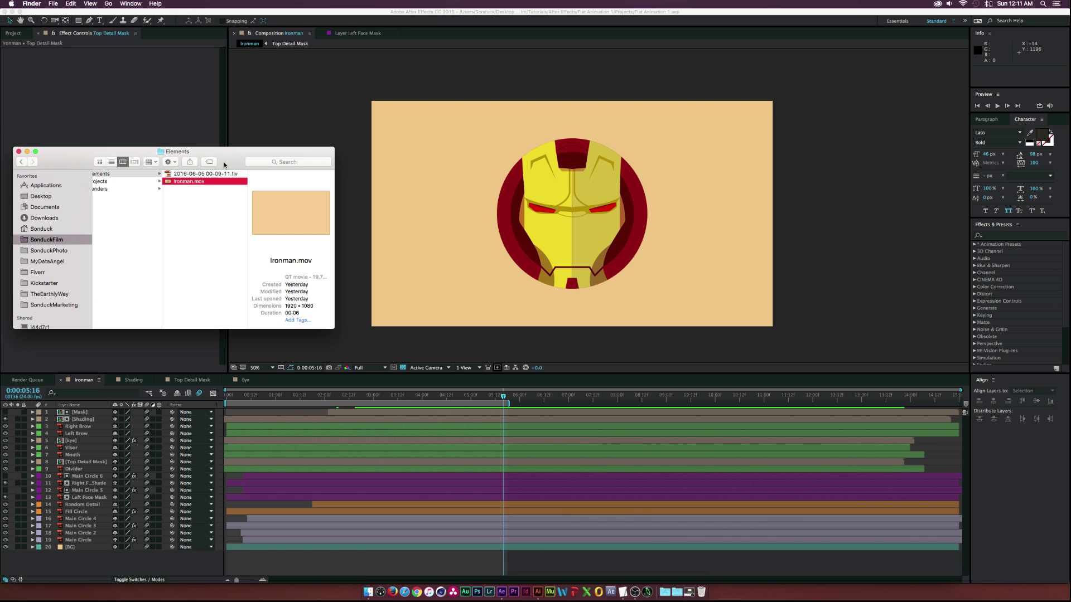
key("space")
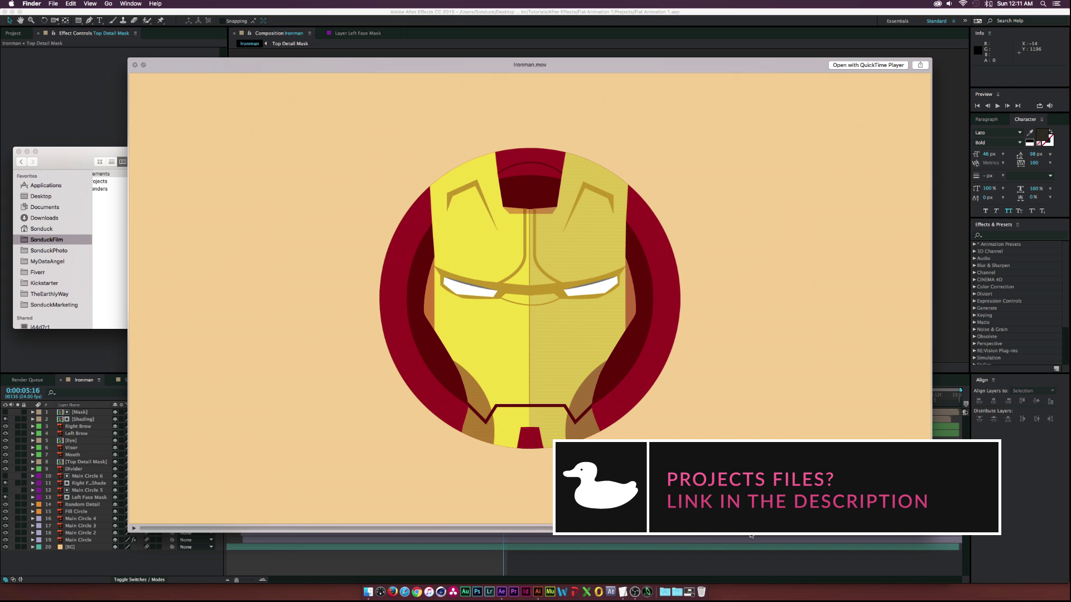
Scrub the Ironman.mov preview back to about two and three seconds, then close it
mouse_move(750, 535)
left_mouse_down()
mouse_move(397, 531)
mouse_move(404, 520)
mouse_move(743, 528)
left_mouse_up()
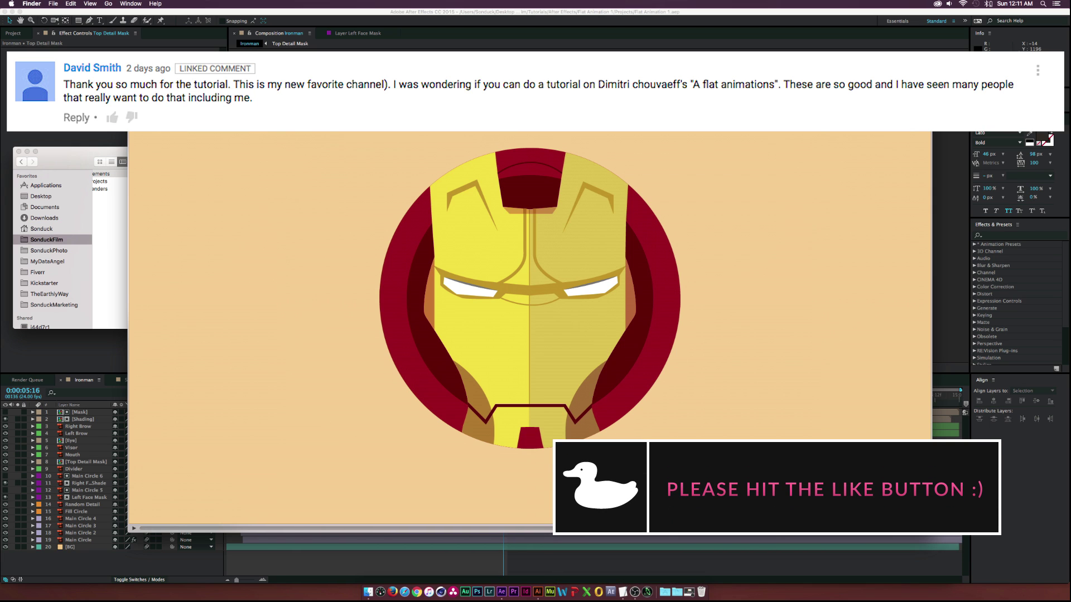
left_click_drag(731, 528, 673, 530)
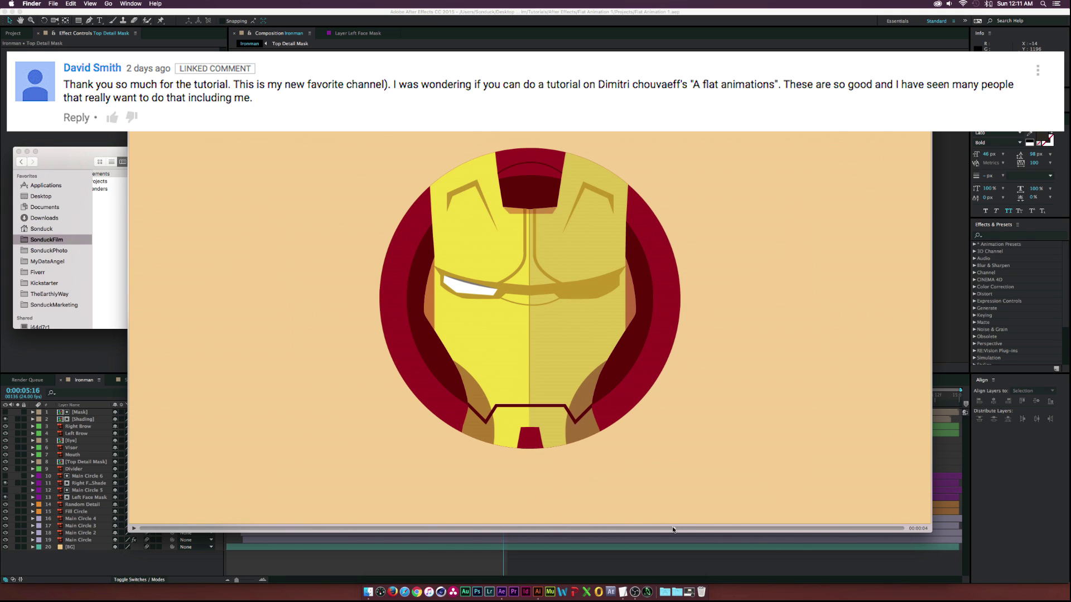
key("space")
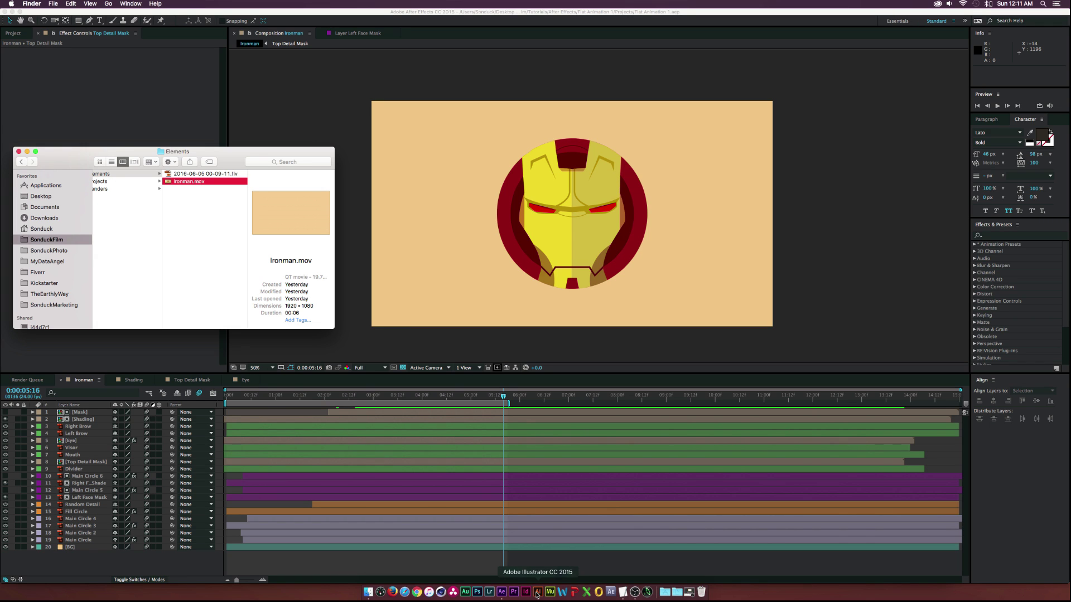
Inspect the layered Iron Man helmet artwork in ironman.ai, then return to After Effects
left_click(537, 592)
left_click_drag(425, 527, 710, 148)
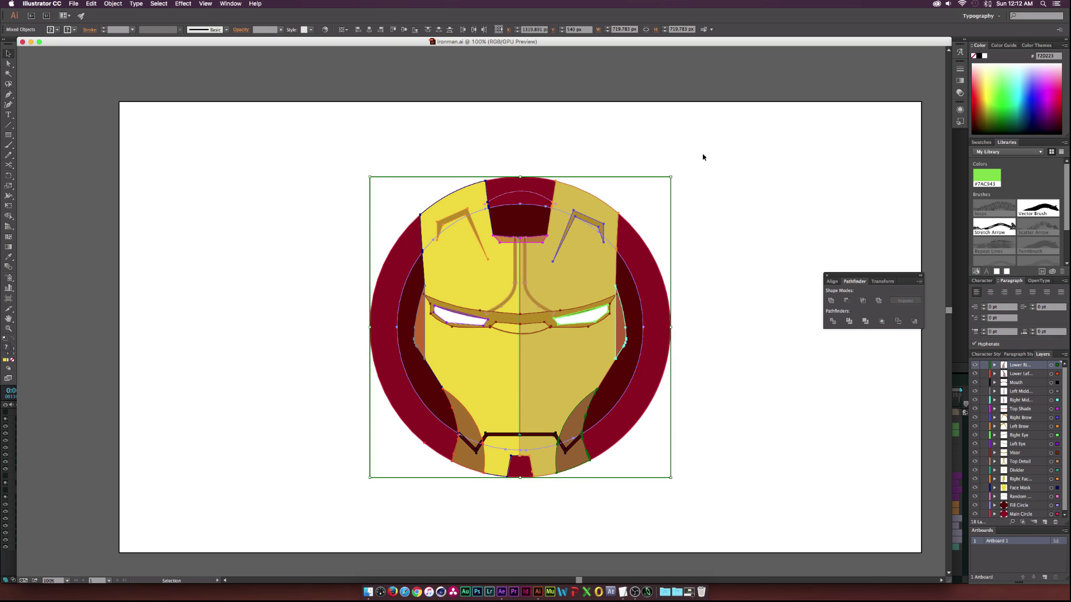
left_click(571, 501)
left_click(502, 592)
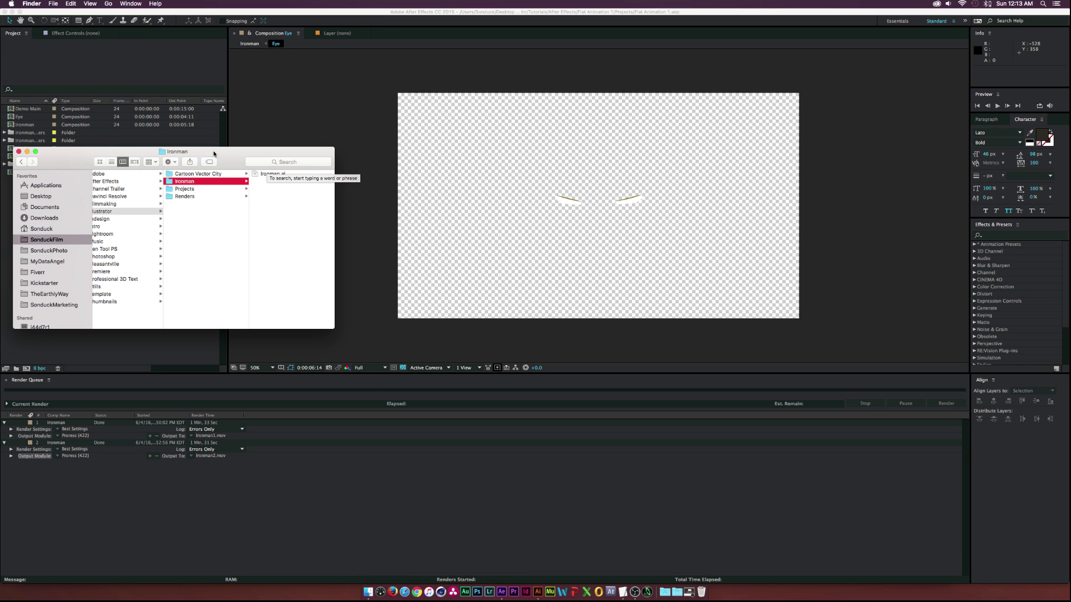
Import ironman.ai with Import Kind set to Composition, creating the 18-layer Ironman 2 comp
left_click_drag(243, 168, 68, 196)
left_click(322, 258)
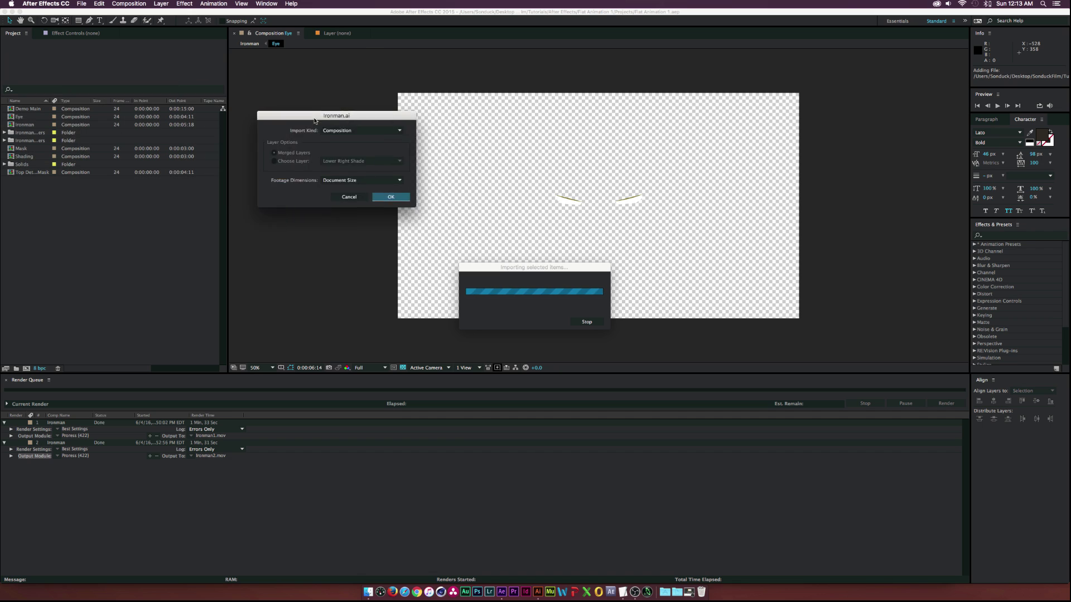
left_click_drag(314, 120, 328, 167)
left_click(352, 178)
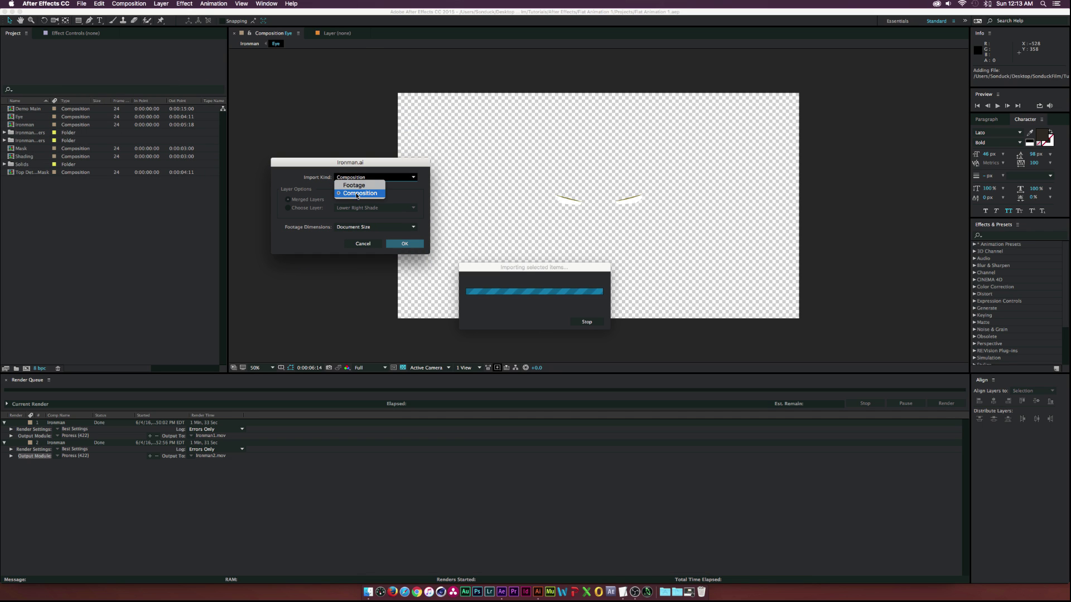
left_click(358, 194)
left_click(404, 245)
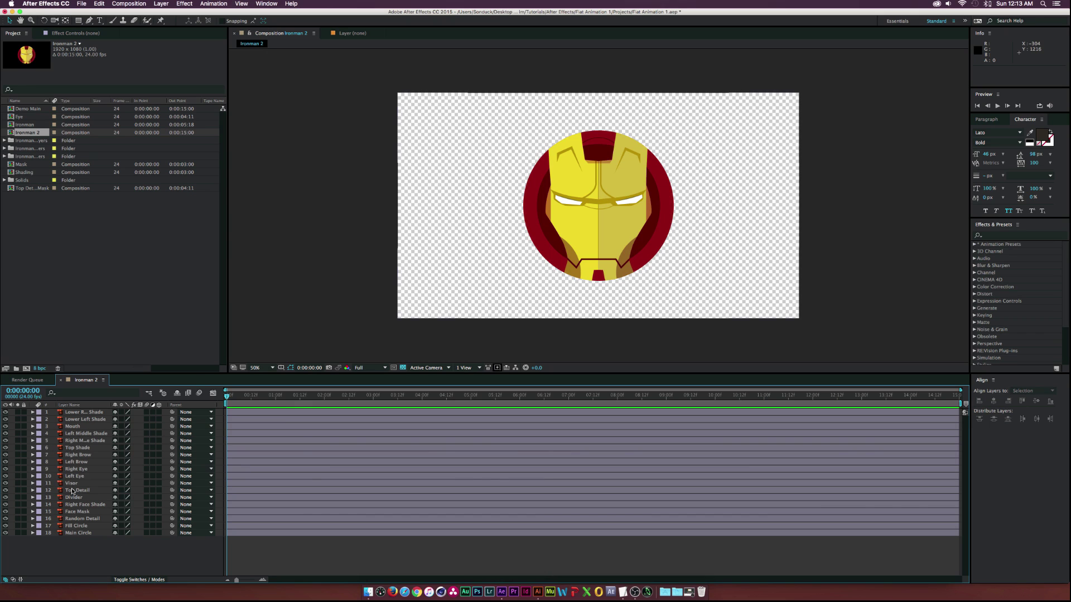
left_click(537, 593)
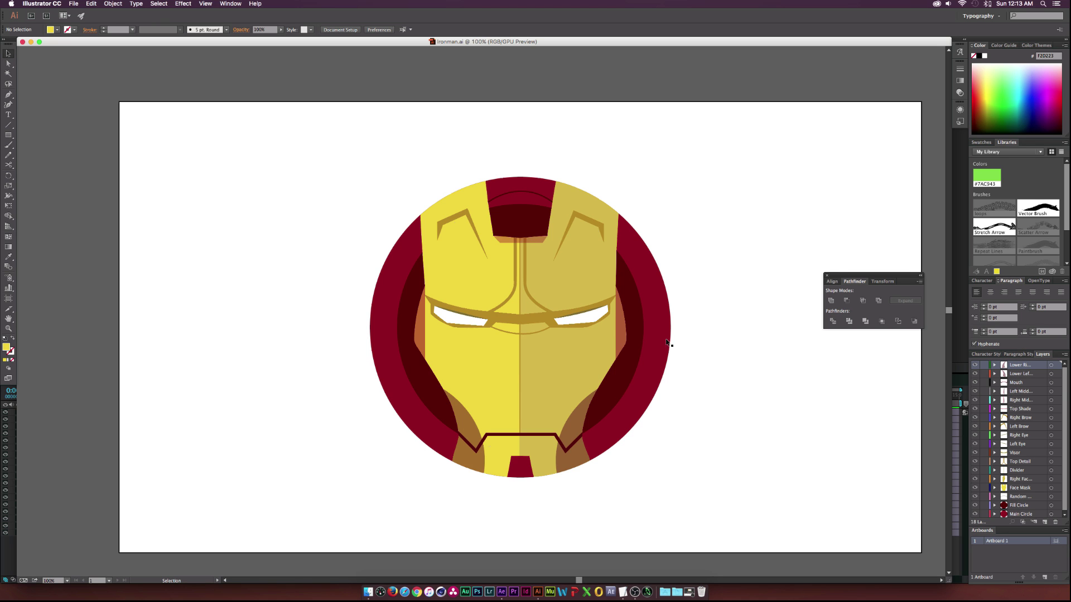
left_click(502, 593)
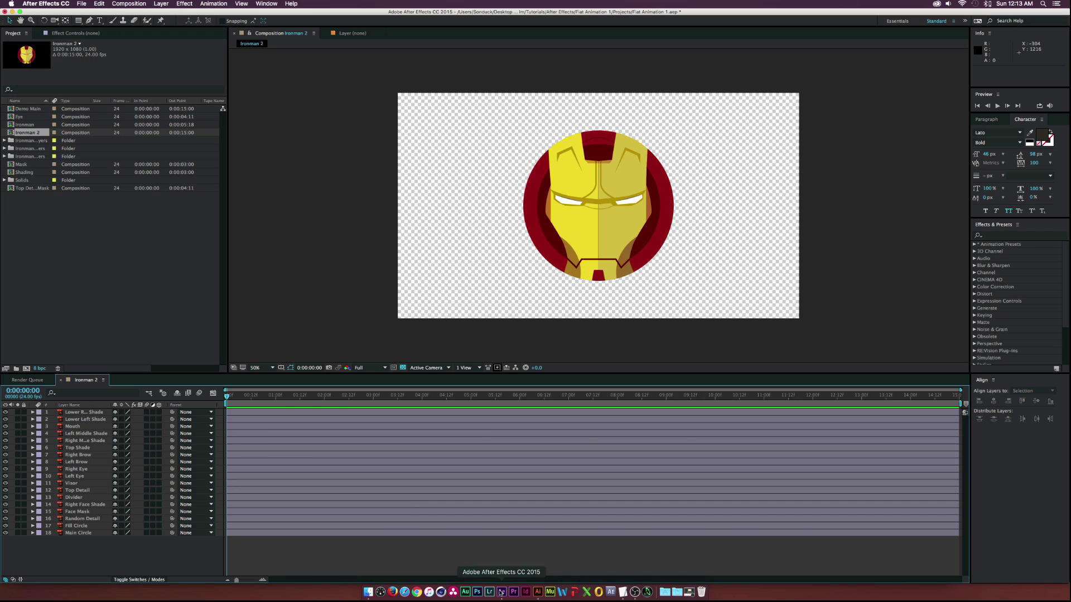
Solo Lower Right Shade and move its anchor point onto its shape with the Pan Behind tool
left_click(82, 414)
left_click(82, 441)
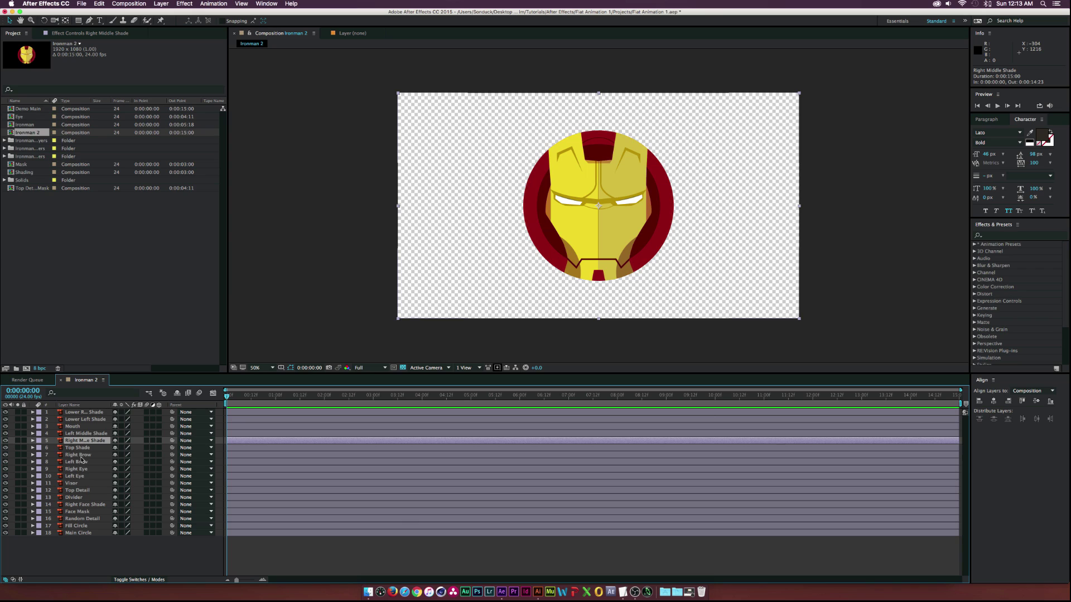
left_click(82, 412)
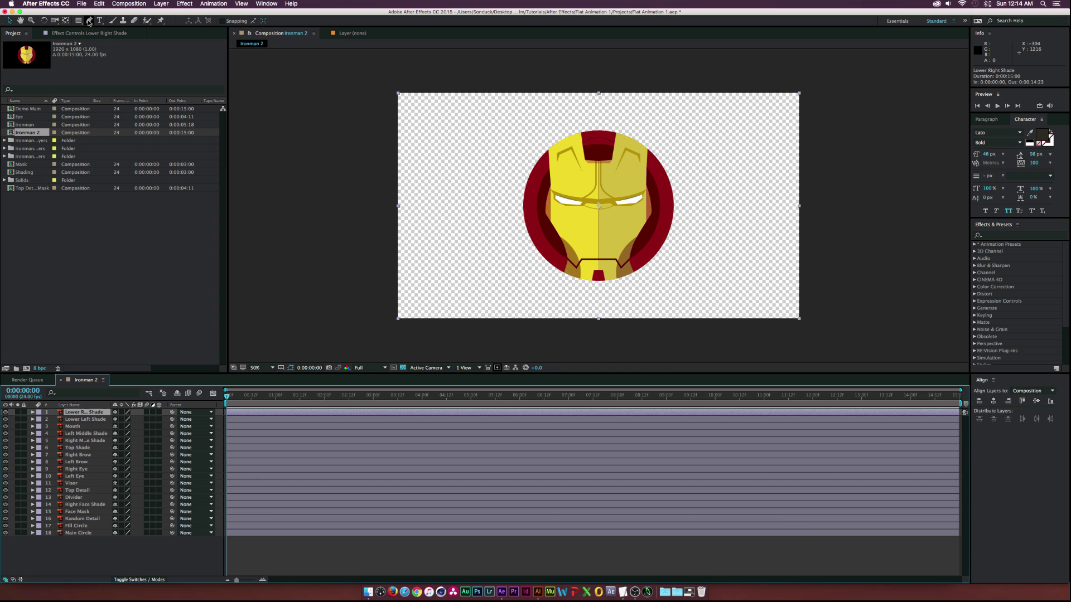
key("y")
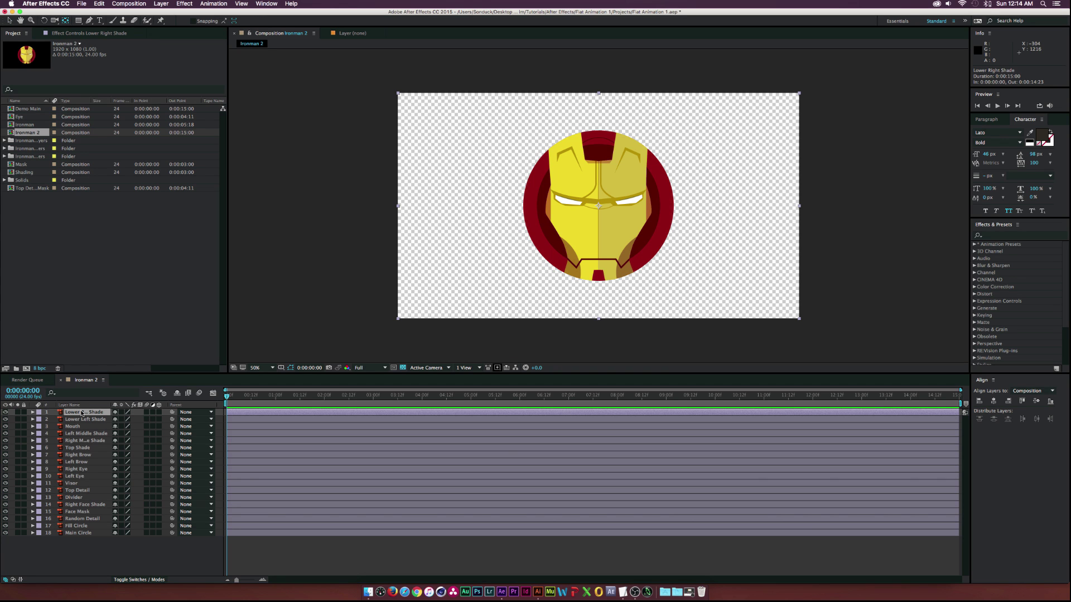
left_click(82, 413)
left_click(16, 414)
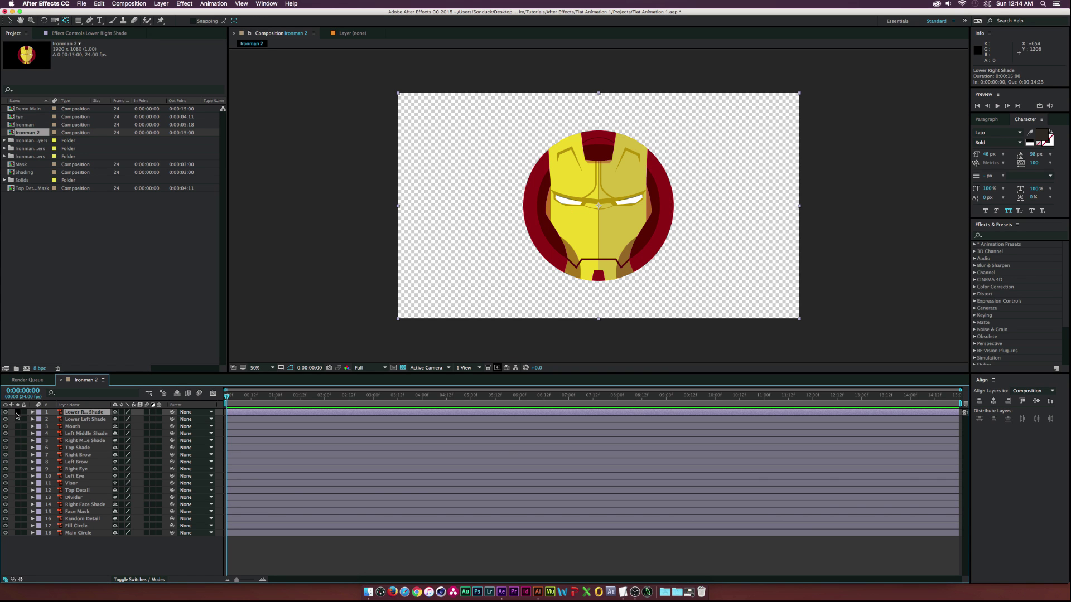
left_click(17, 413)
scroll(619, 212, "up", 2)
left_click_drag(601, 211, 649, 316)
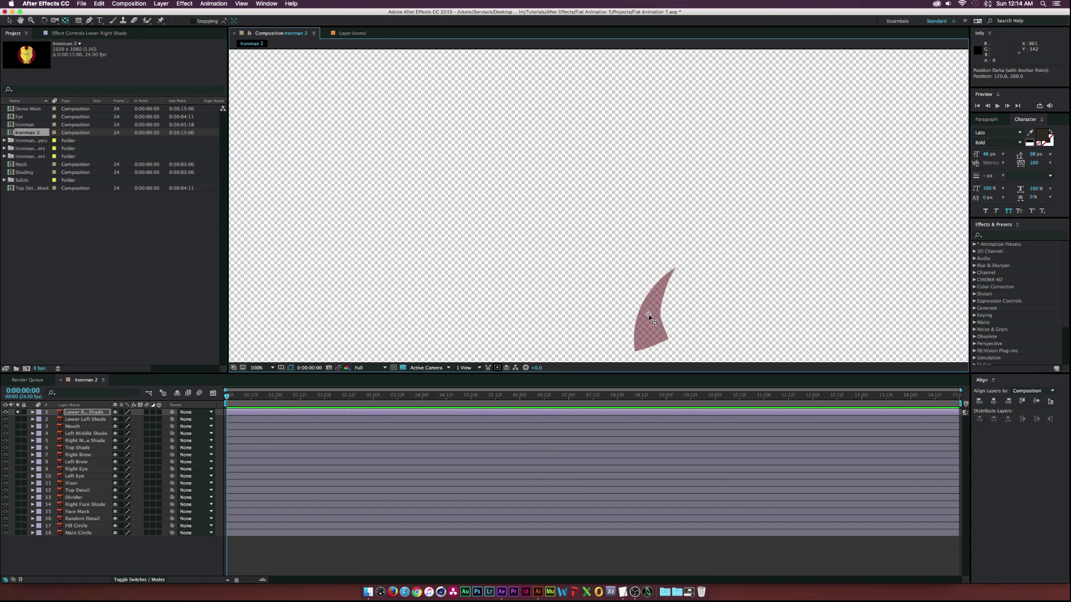
left_click(17, 412)
Solo Lower Left Shade and move its anchor point onto its shape
left_click(18, 419)
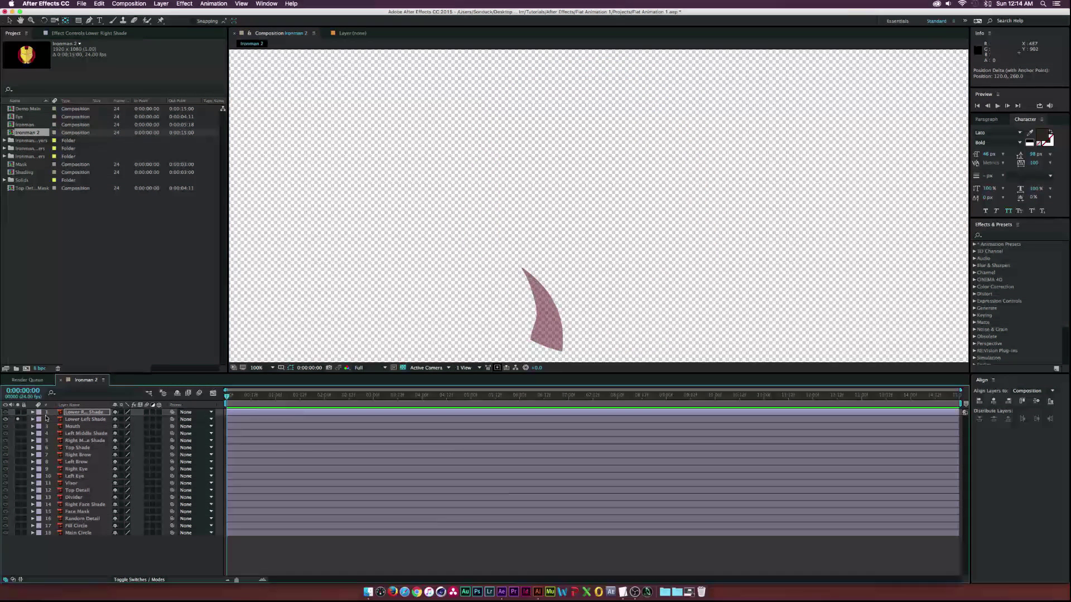
left_click(68, 422)
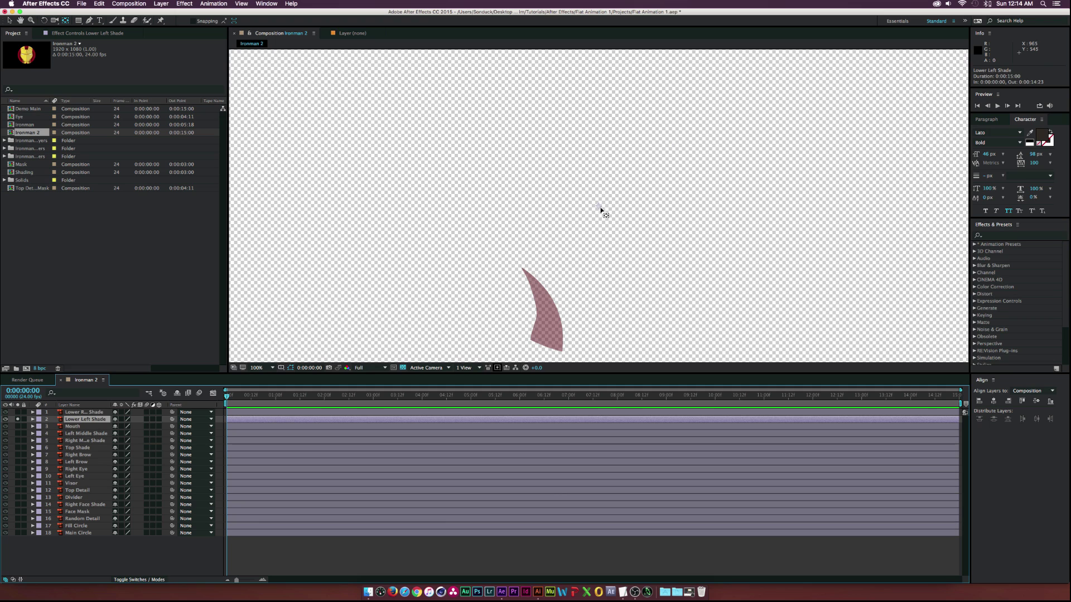
left_click_drag(590, 240, 551, 316)
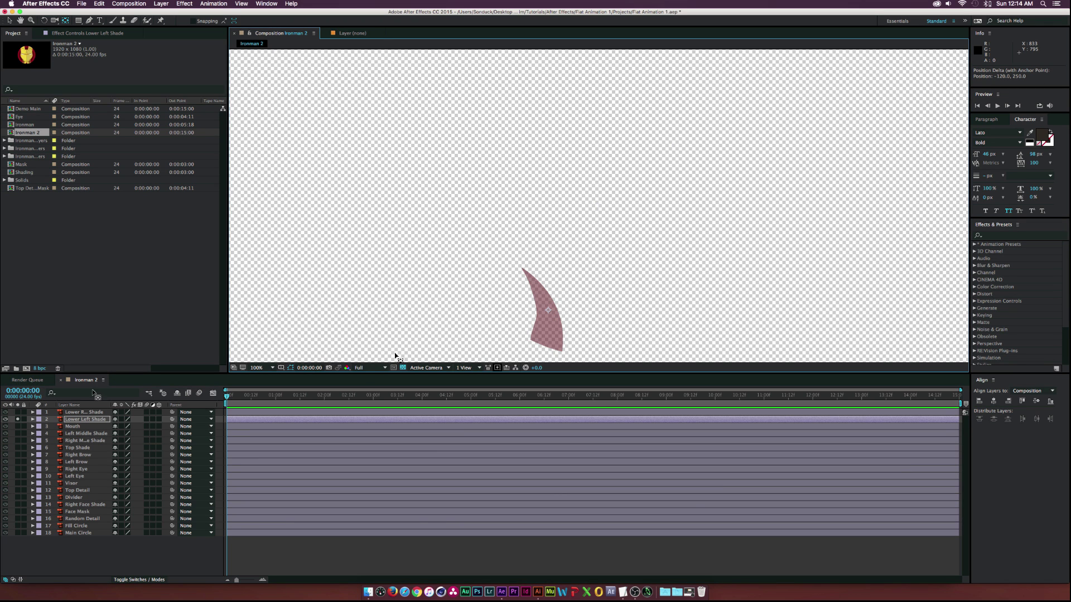
left_click(17, 419)
Place the Mouth layer's anchor point on the mouth line, then solo Left Middle Shade
left_click(17, 426)
left_click(72, 426)
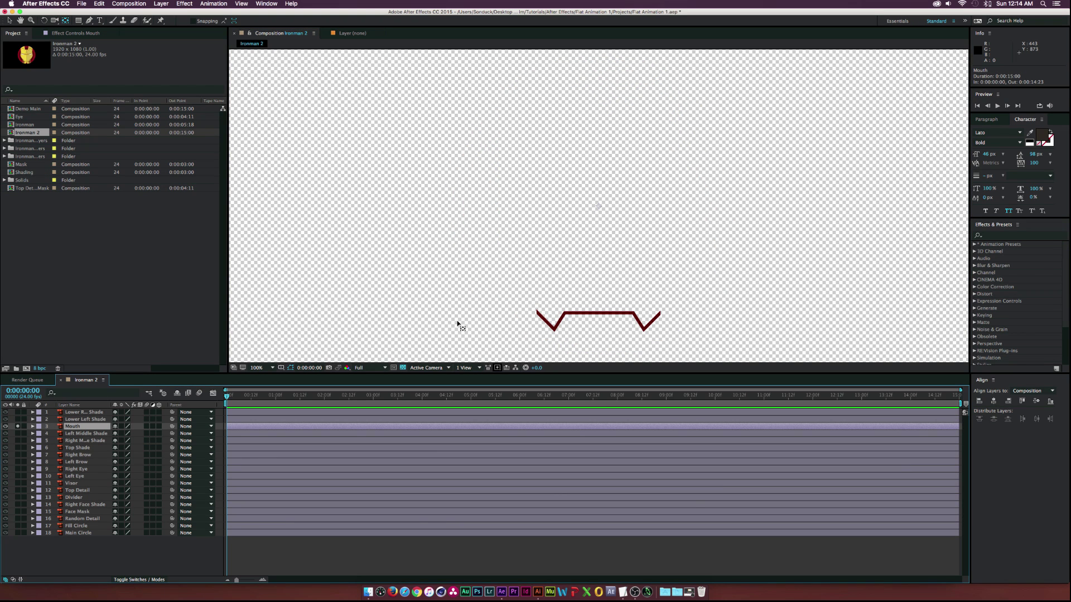
left_click_drag(602, 208, 599, 223)
left_click_drag(598, 300, 594, 313)
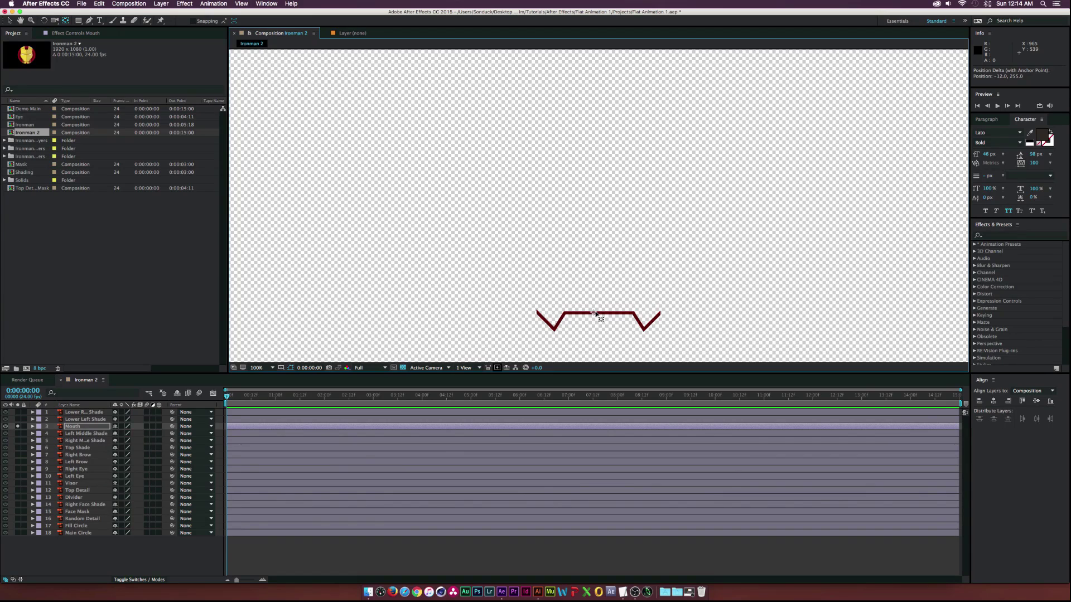
left_click(17, 426)
left_click(17, 434)
left_click(84, 433)
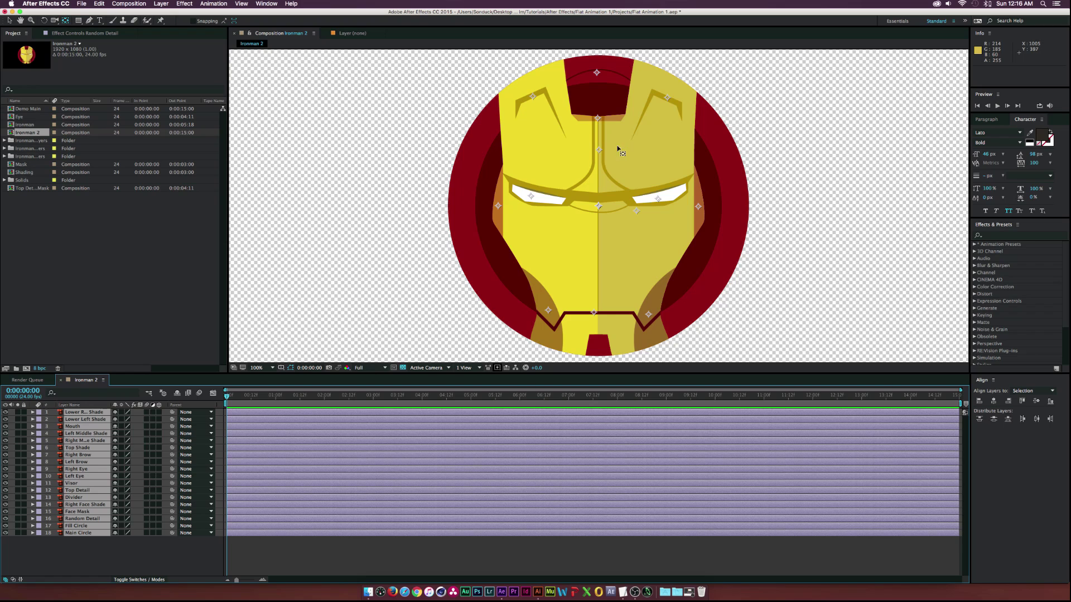
Turn on motion blur for all 18 layers and enable the composition Motion Blur switch
left_click(65, 23)
left_click_drag(147, 412, 147, 534)
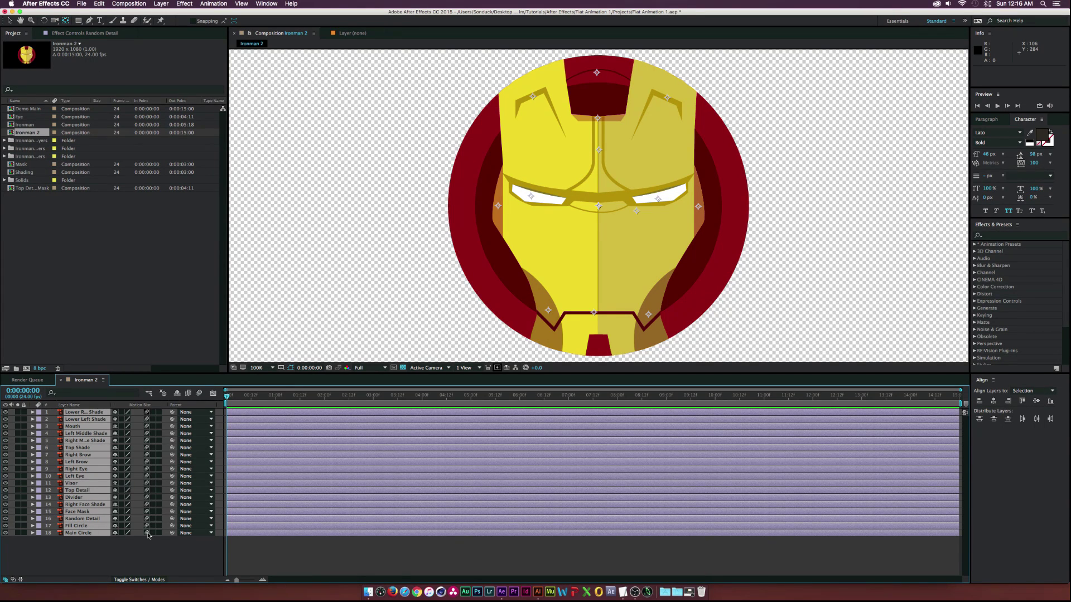
left_click(199, 394)
Hide layers 1 through 17 so only the Main Circle layer stays visible
left_click(77, 542)
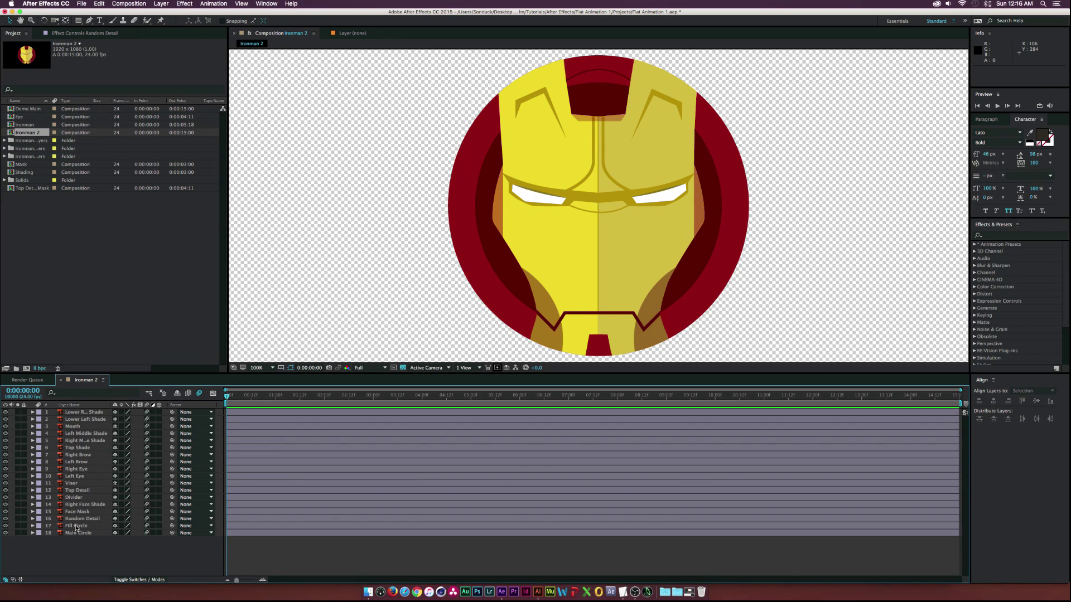
left_click(77, 526)
left_click(73, 413, "shift")
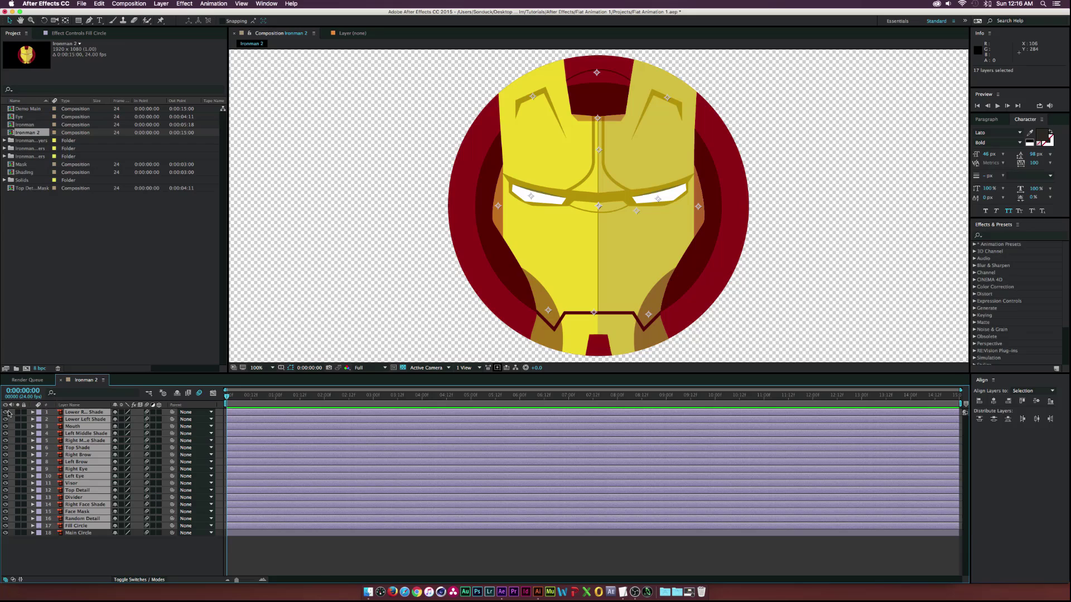
left_click_drag(6, 413, 6, 526)
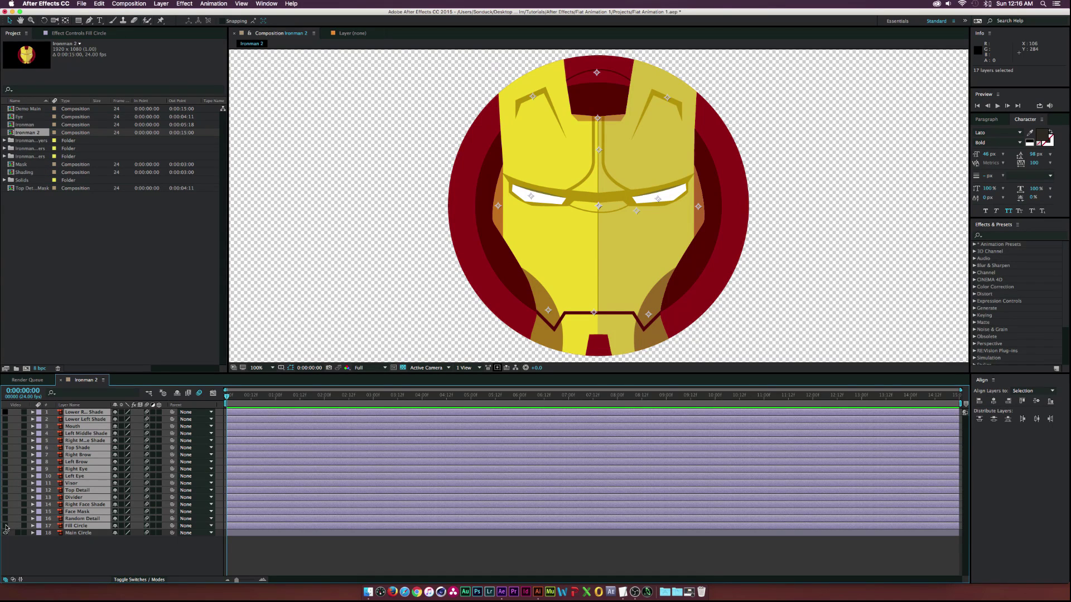
left_click(89, 533)
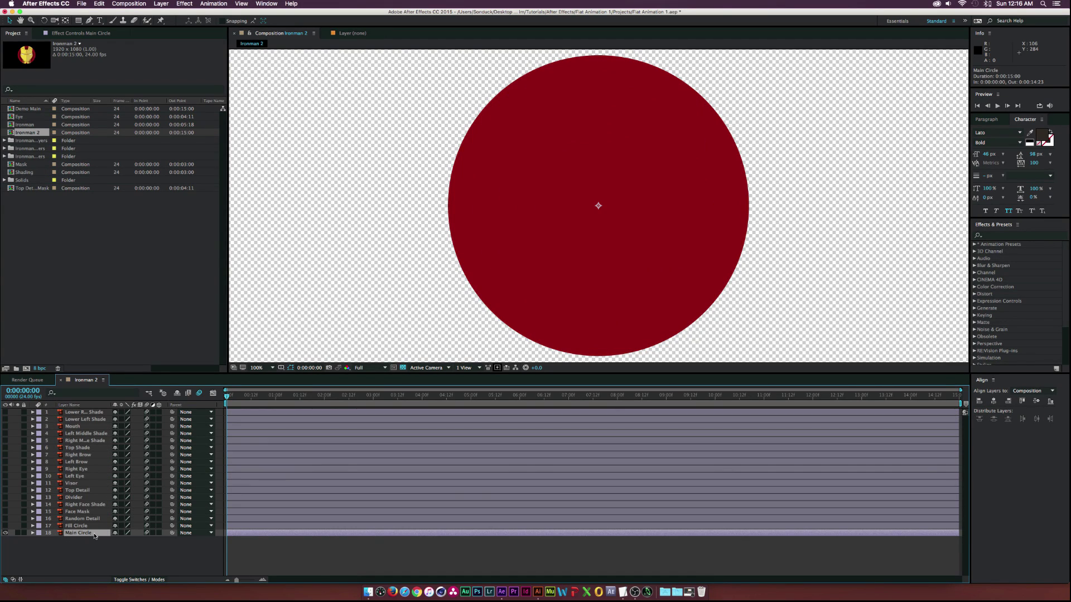
Pen a wedge mask on Main Circle through its left edge, centre and top, keeping the upper-left quarter
left_click(89, 20)
left_click(430, 204)
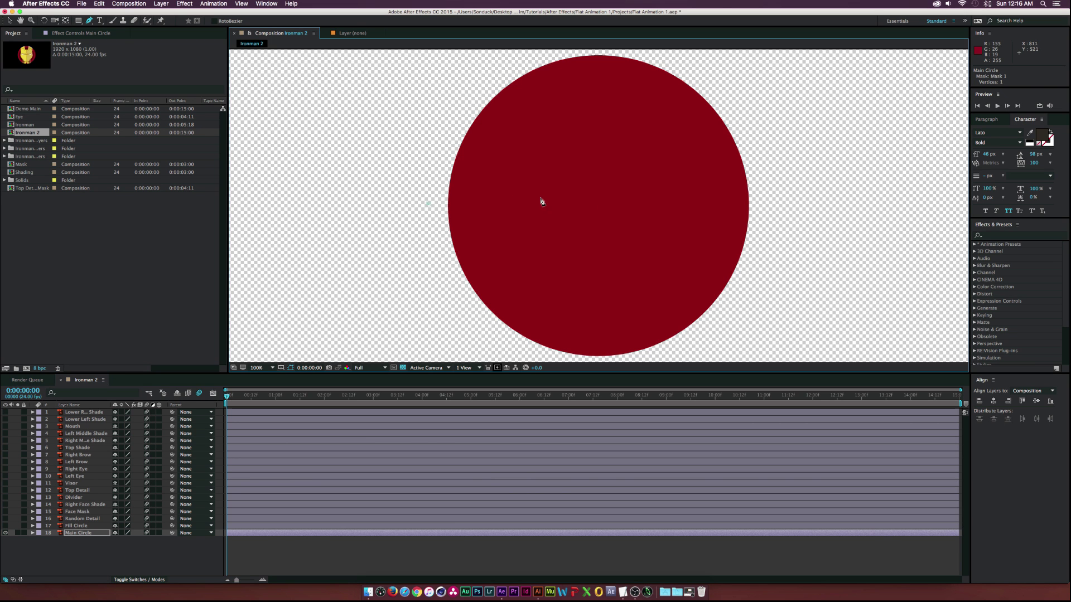
left_click(602, 205)
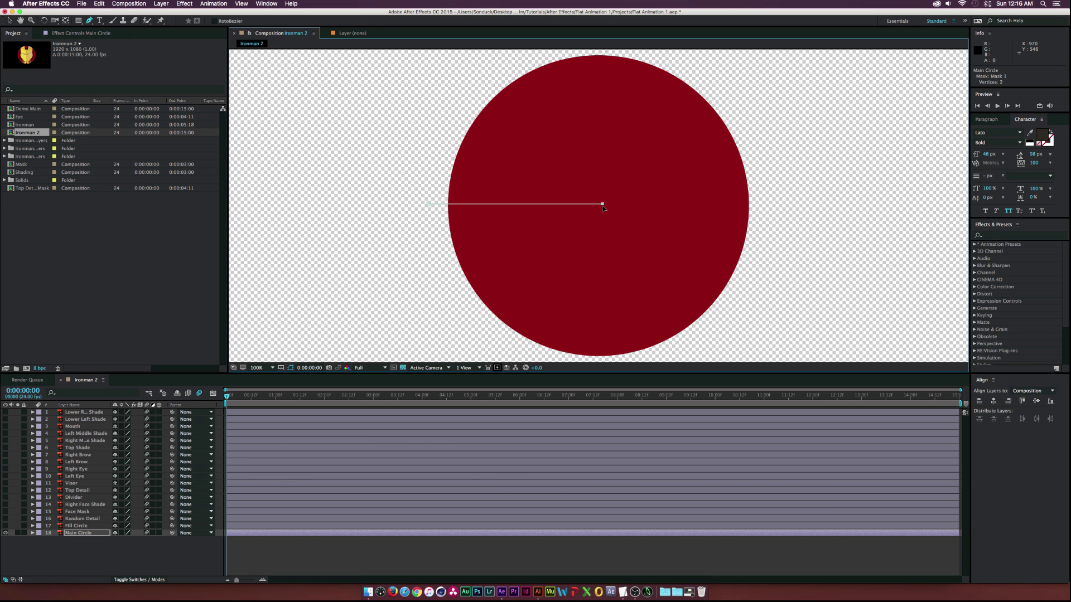
scroll(602, 114, "down", 1)
left_click(601, 112)
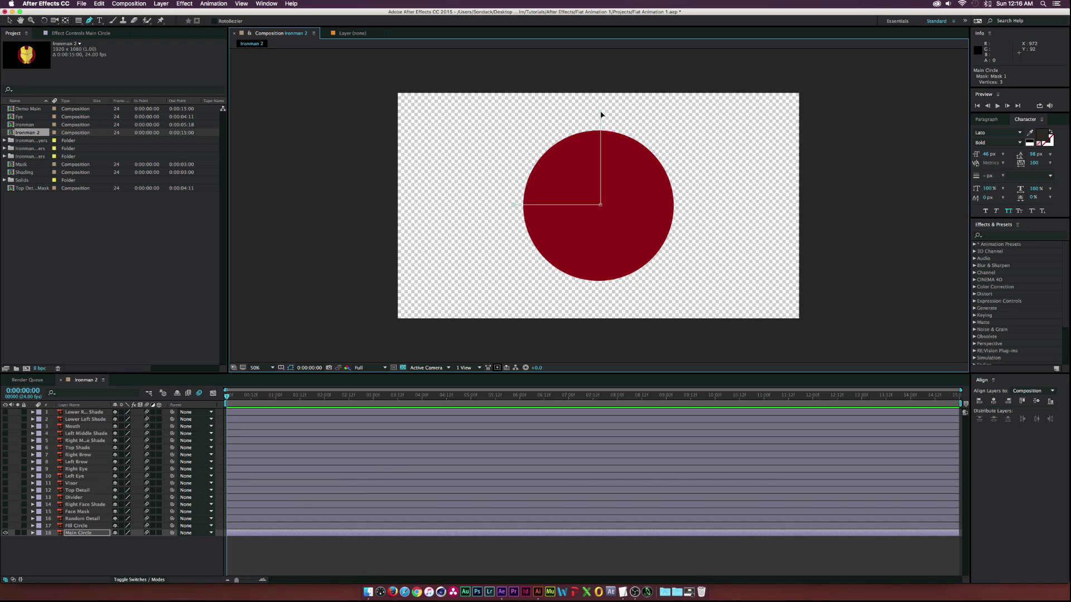
left_click(499, 190)
left_click(514, 205)
key("super+z")
key("super+z")
left_click(531, 122)
left_click(494, 207)
left_click(513, 205)
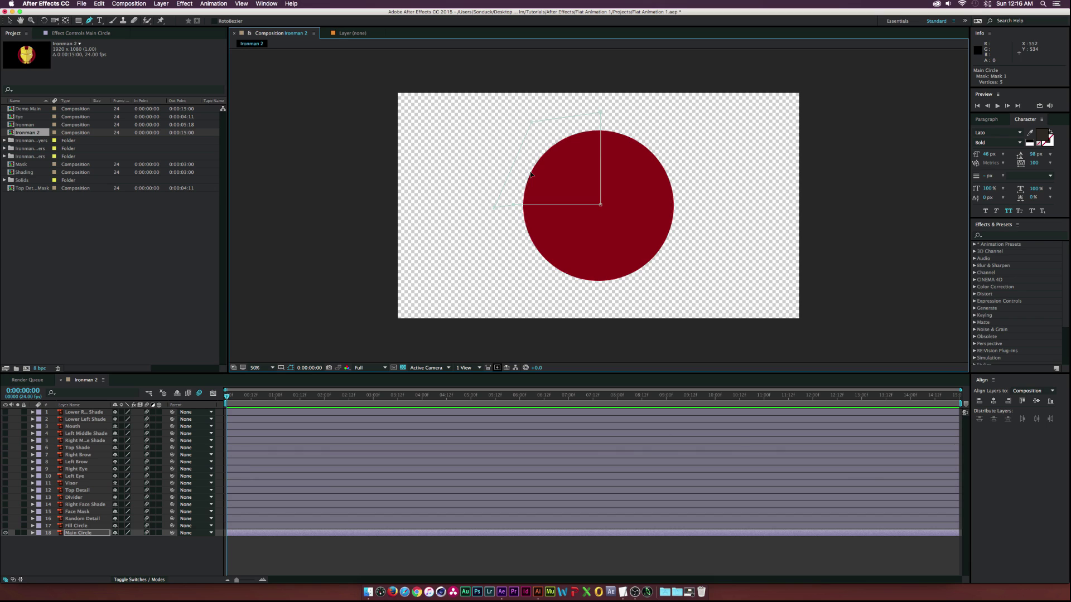
left_click(79, 534)
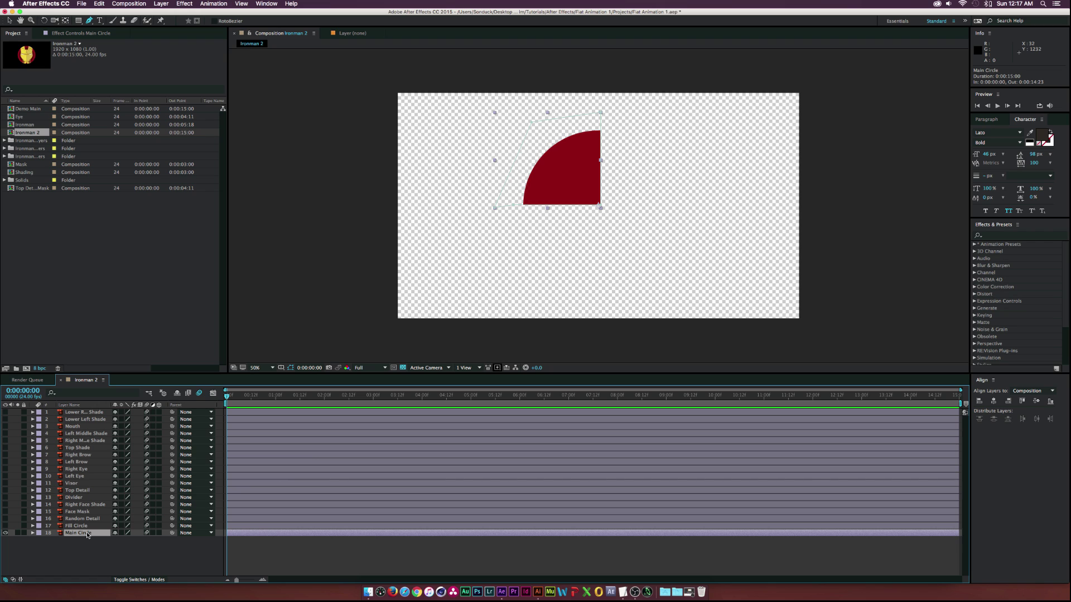
Duplicate Main Circle and set the copy's Rotation to 90°
key("super+d")
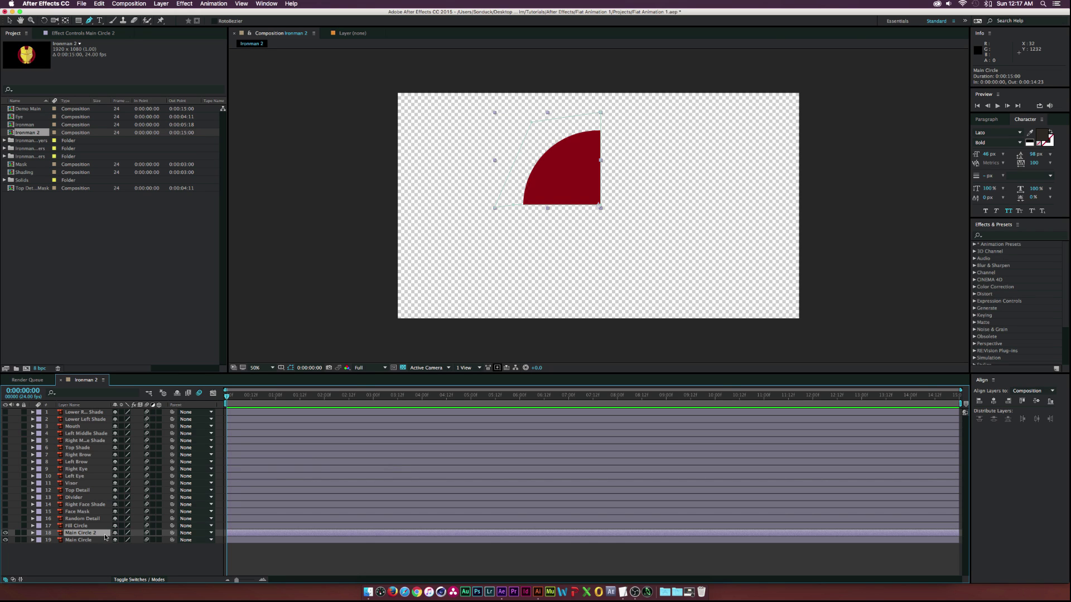
key("r")
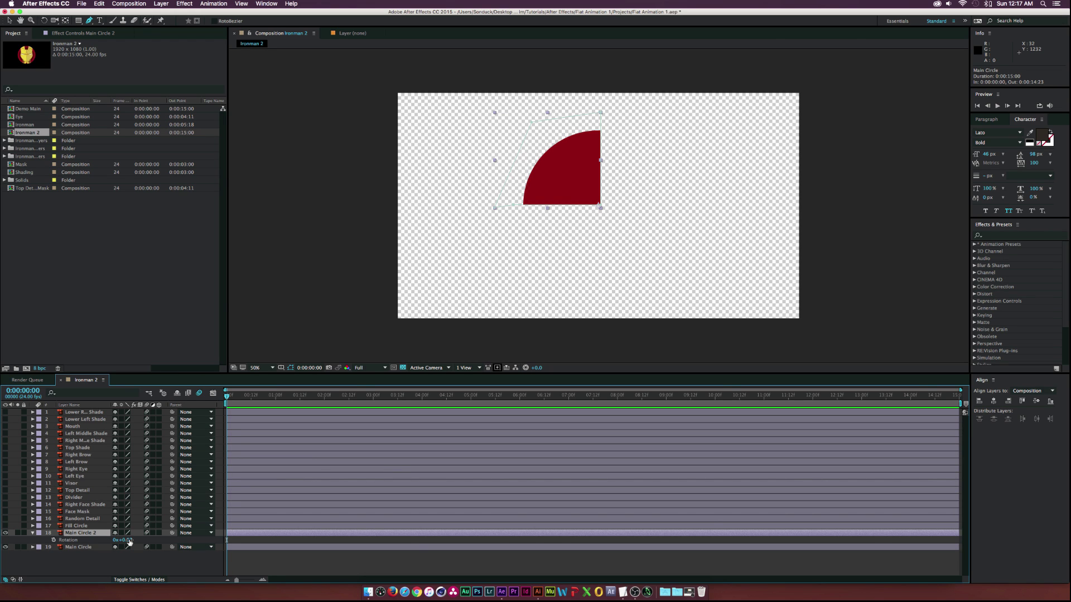
left_click(128, 539)
type("90")
left_click(134, 563)
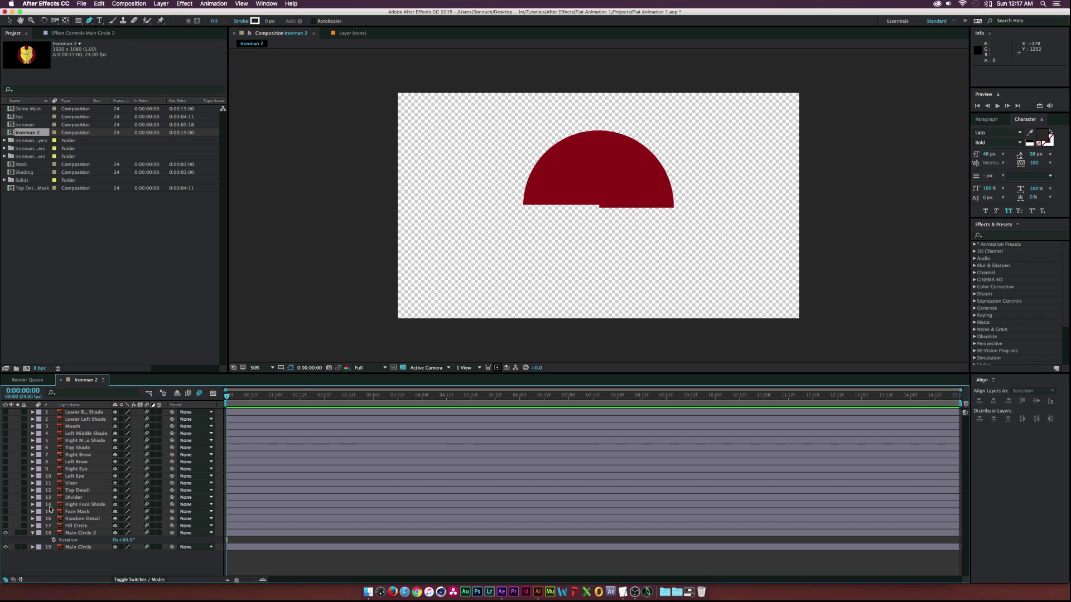
Duplicate Main Circle 2 and set Main Circle 3's Rotation to 180°
left_click(71, 539)
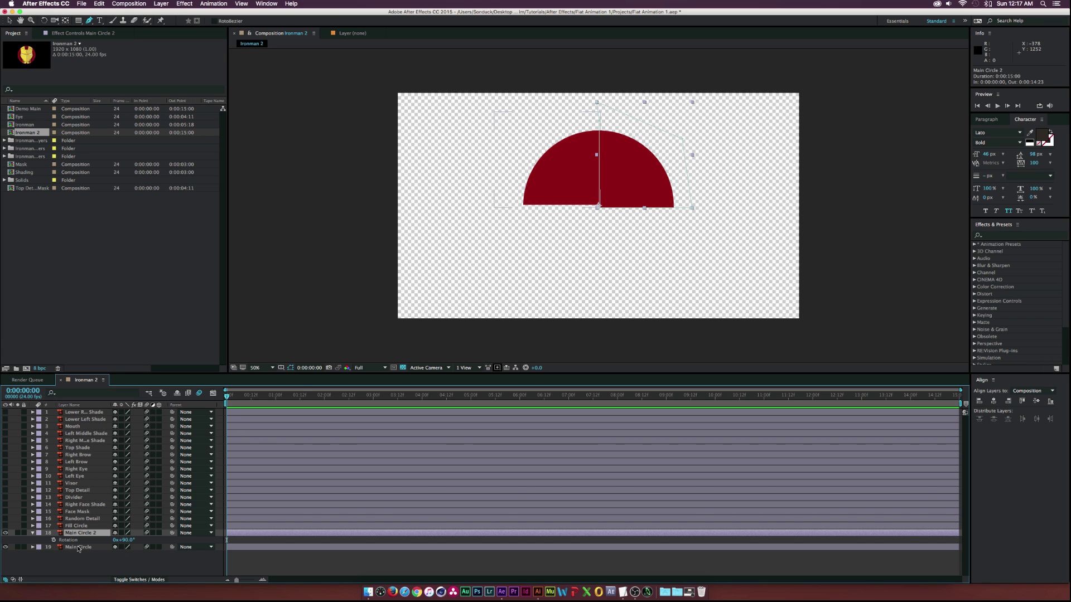
key("super+d")
key("p")
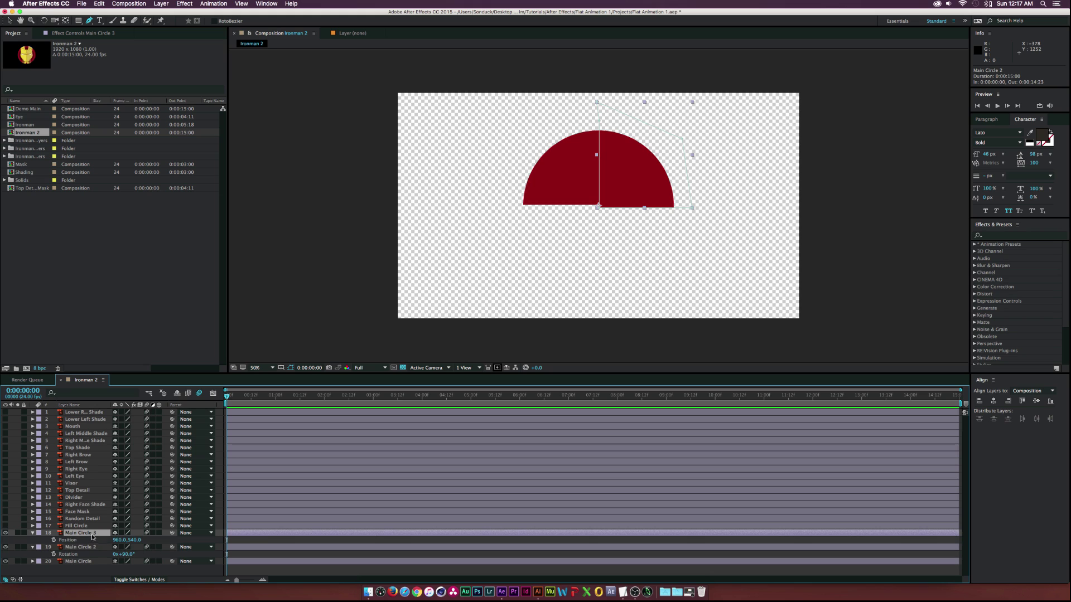
key("r")
left_click(125, 540)
type("180")
left_click(112, 573)
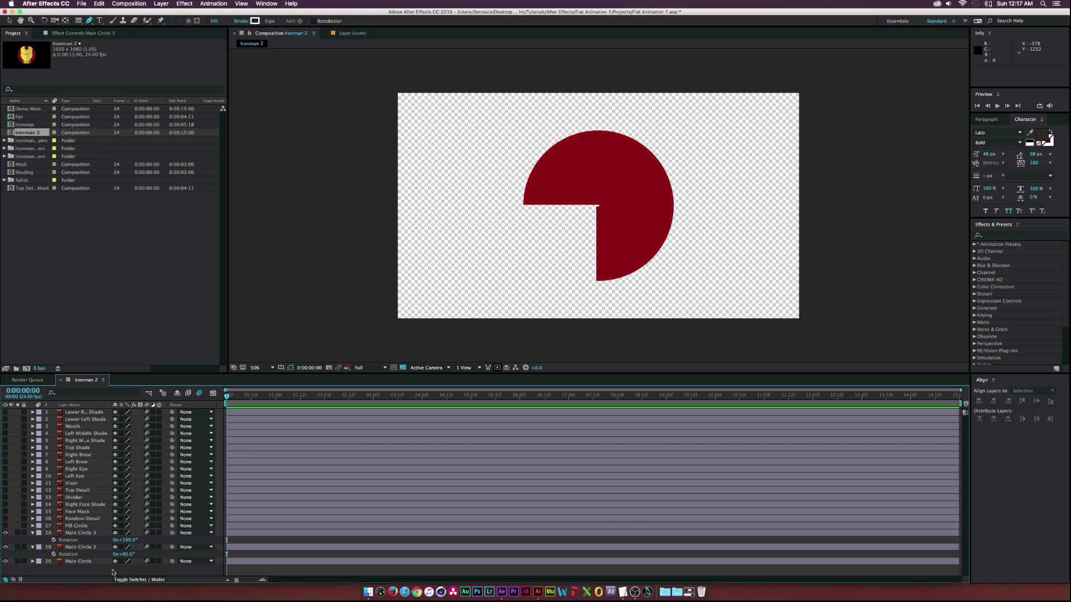
Duplicate Main Circle 3 and set Main Circle 4's Rotation to 270°
left_click(97, 533)
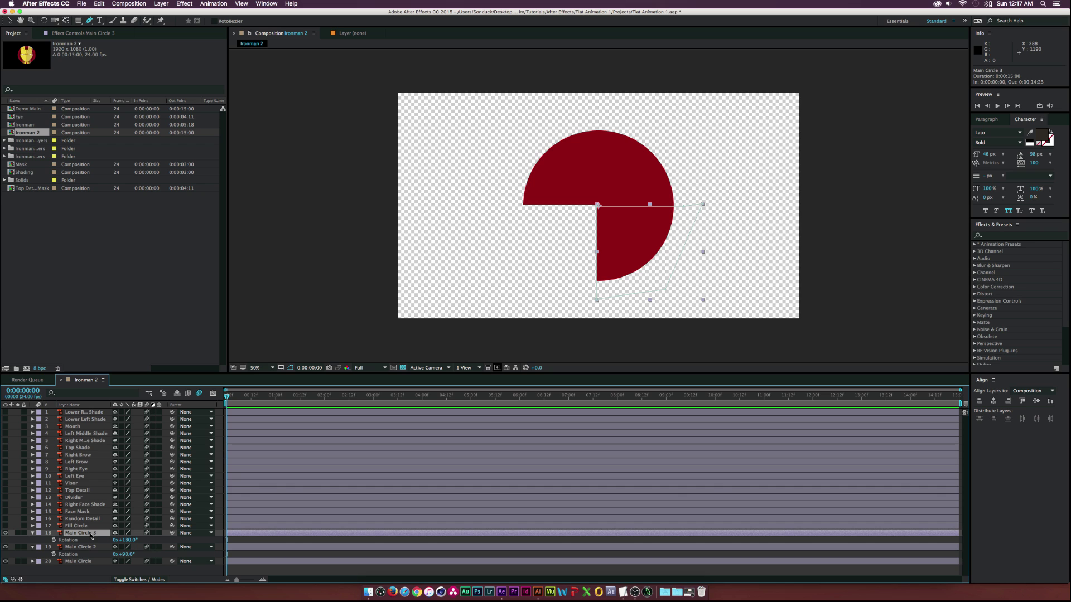
key("super+d")
key("p")
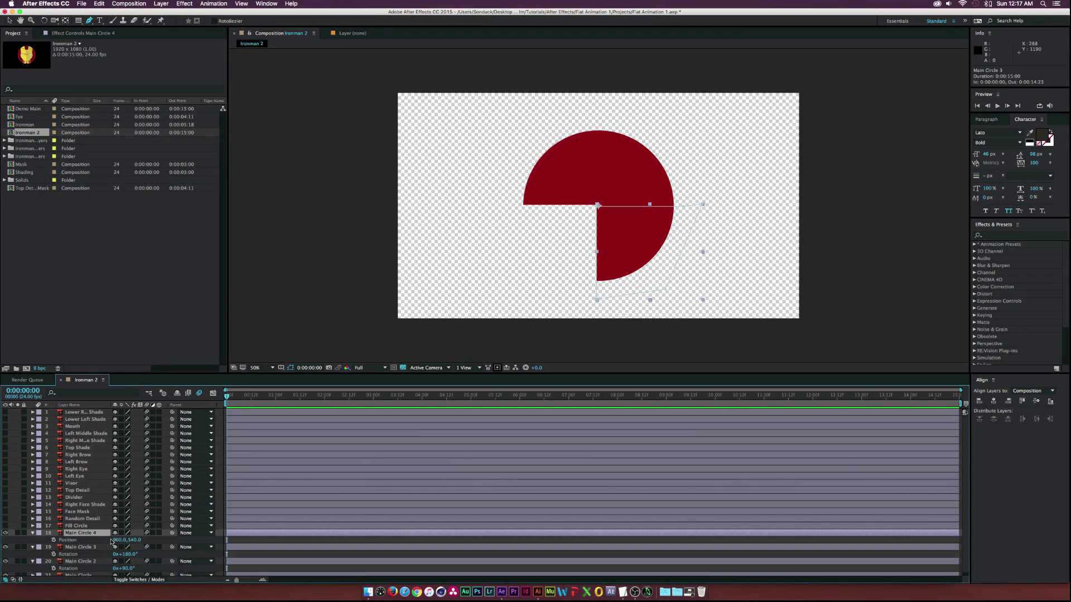
key("r")
left_click(125, 540)
type("270")
left_click(152, 544)
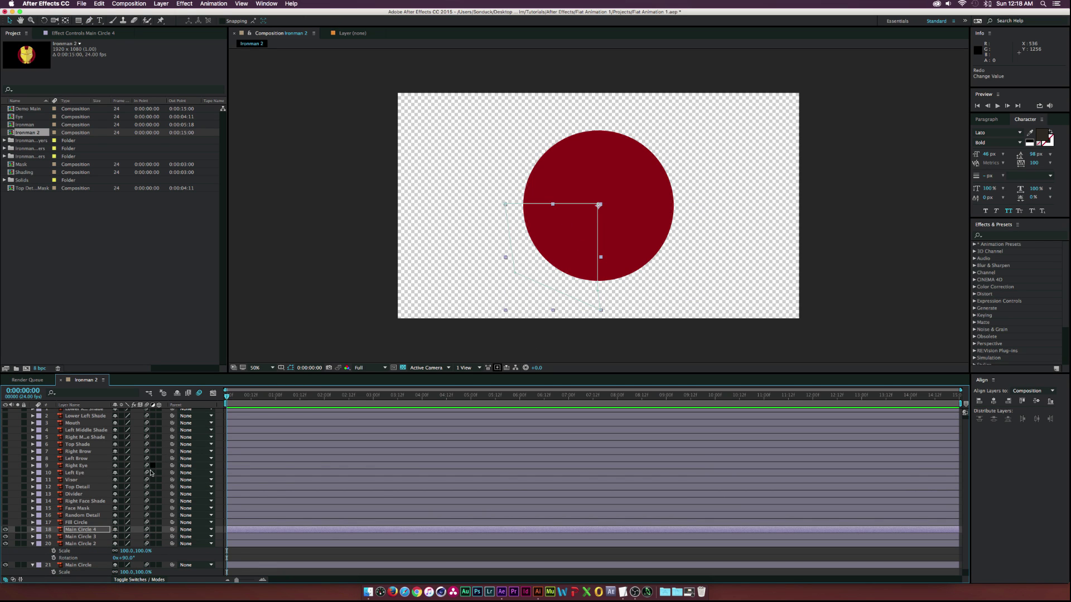
Keyframe Scale and Rotation at 1 s on all four Main Circle layers, then return to frame 0
left_click(31, 543)
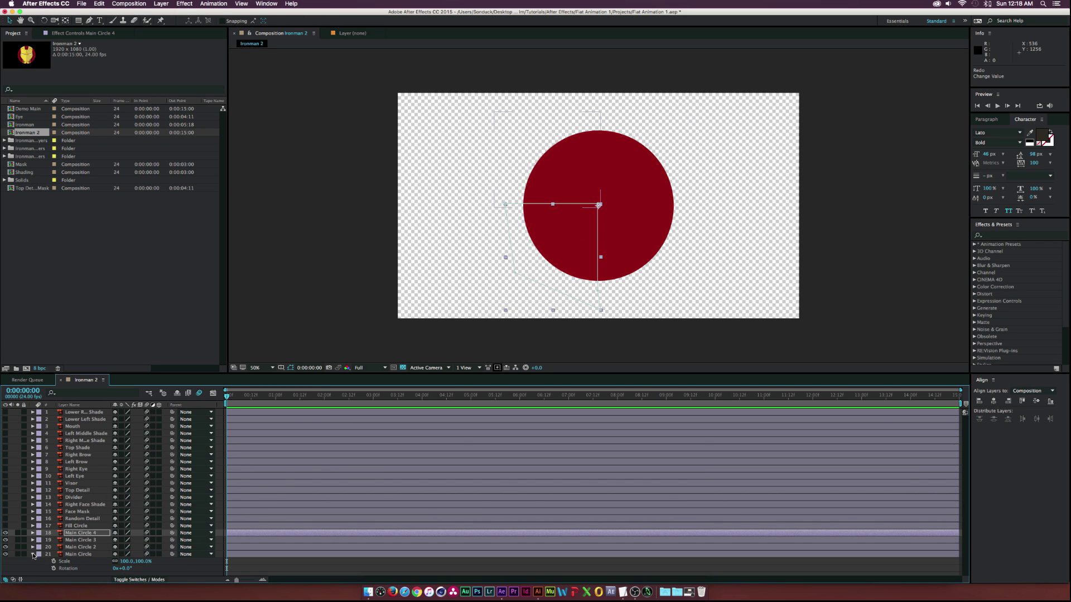
left_click(80, 552, "shift")
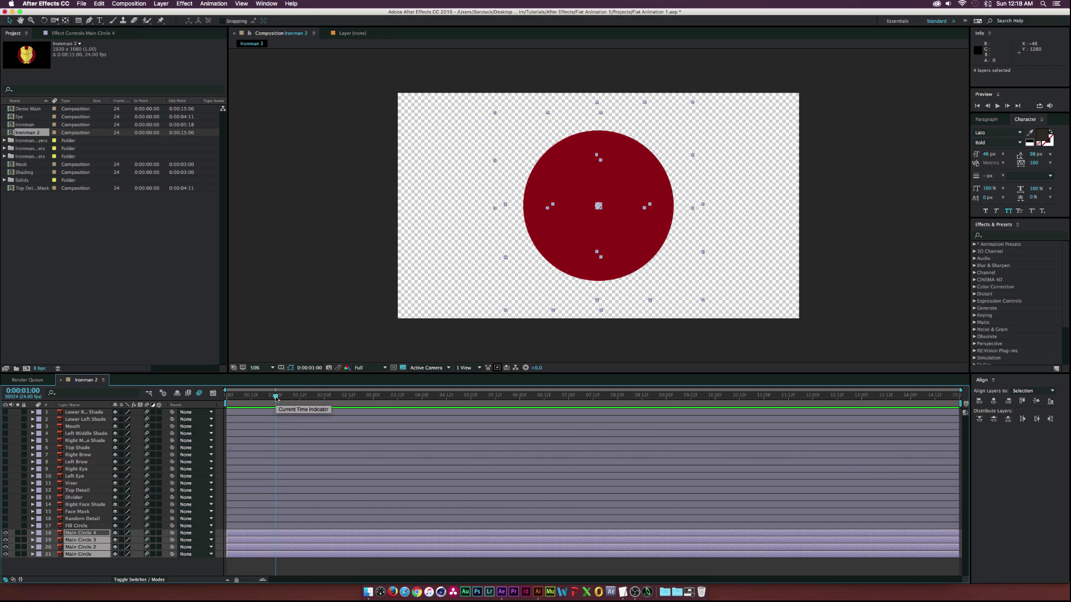
key("r")
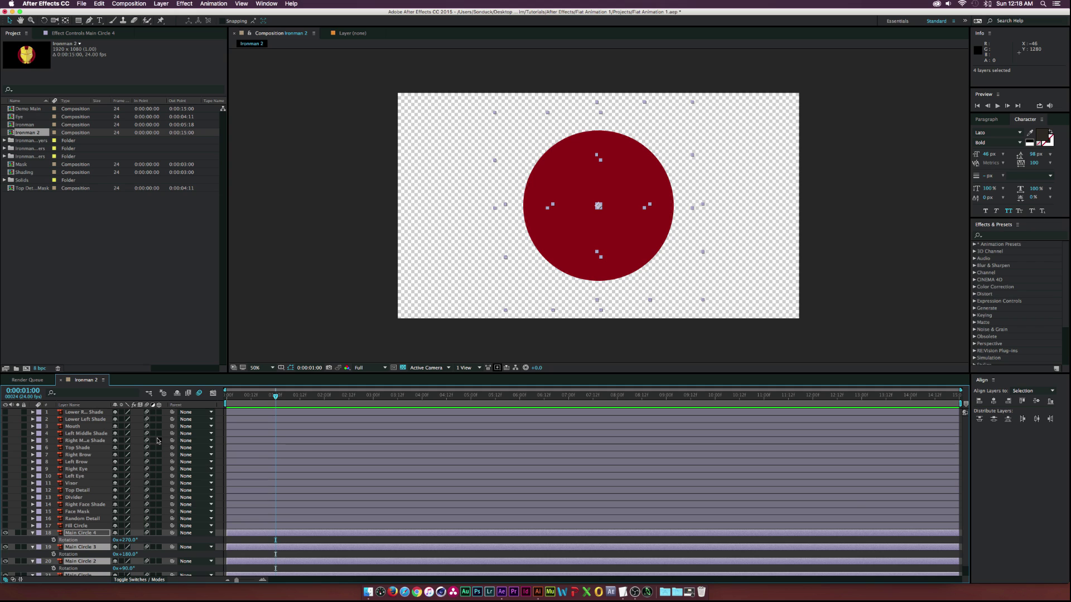
key("shift+s")
scroll(84, 490, "down", 3)
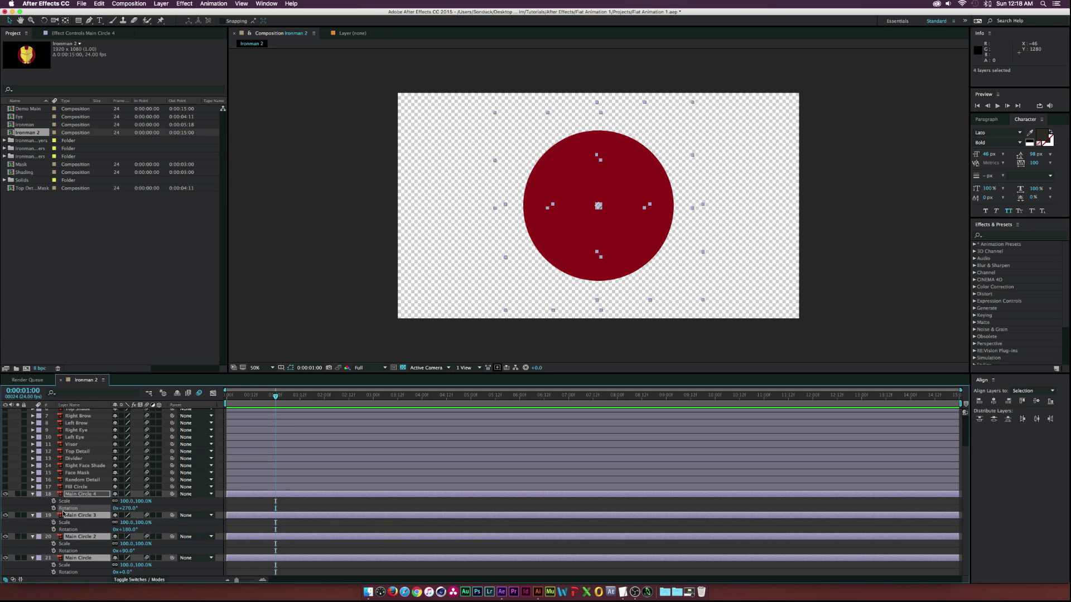
left_click_drag(53, 501, 50, 580)
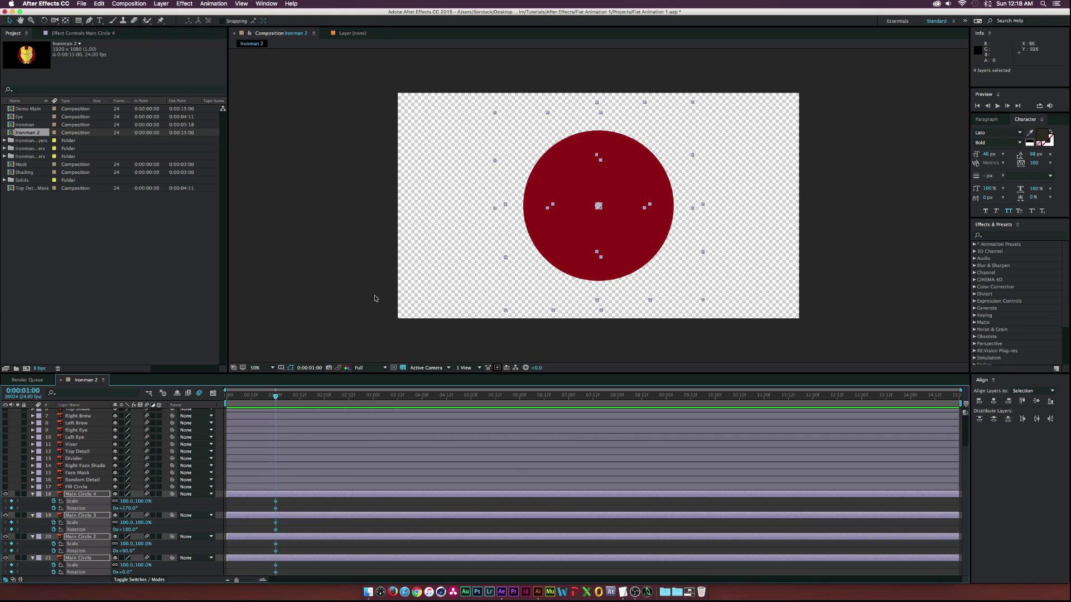
left_click_drag(241, 399, 215, 402)
At frame 0, scrub Main Circle 4, Main Circle 2 and Main Circle to starting rotations of 182°, 301° and 99°
left_click(126, 502)
left_click(165, 505)
left_click_drag(127, 510, 77, 530)
left_click_drag(132, 551, 250, 551)
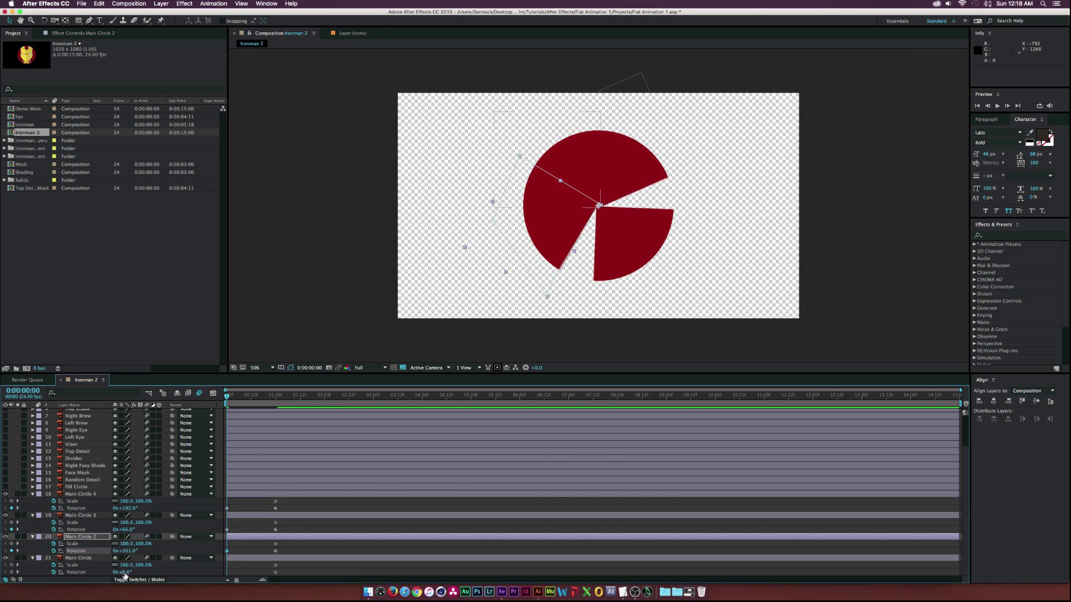
left_click_drag(116, 573, 165, 572)
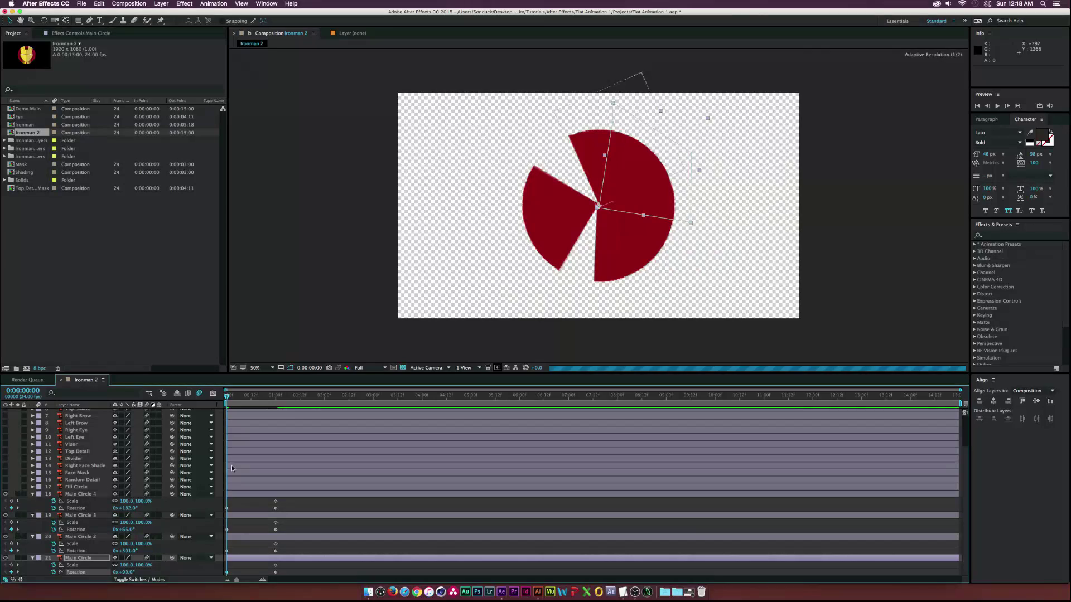
mouse_move(228, 397)
left_mouse_down()
mouse_move(280, 398)
mouse_move(218, 403)
left_mouse_up()
left_click(82, 495)
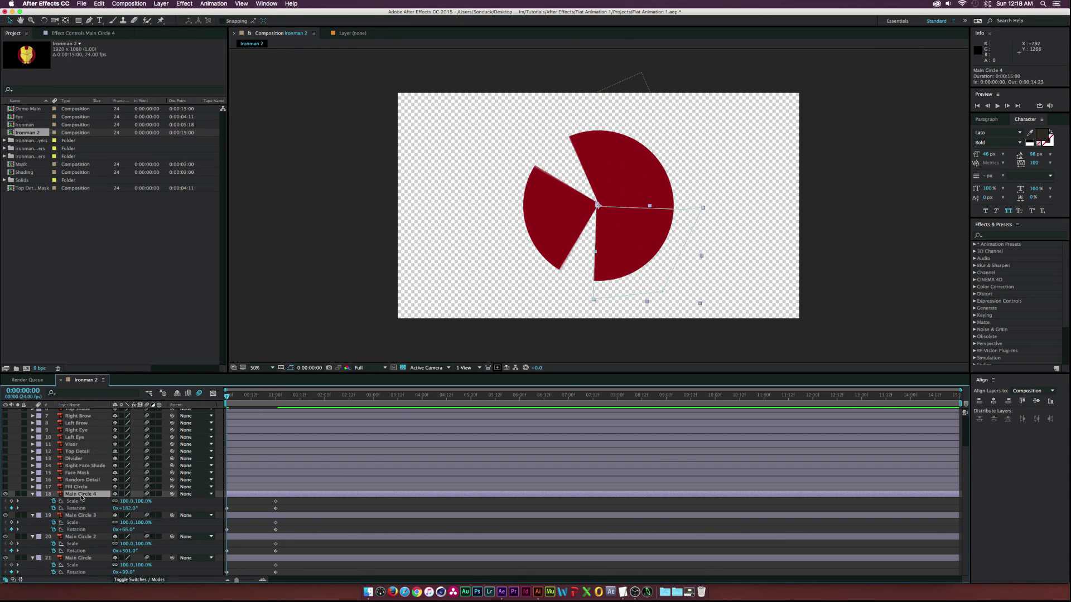
left_click(81, 559, "shift")
Set the starting Scale of all four quarter layers to 0% at frame 0
left_click(124, 501)
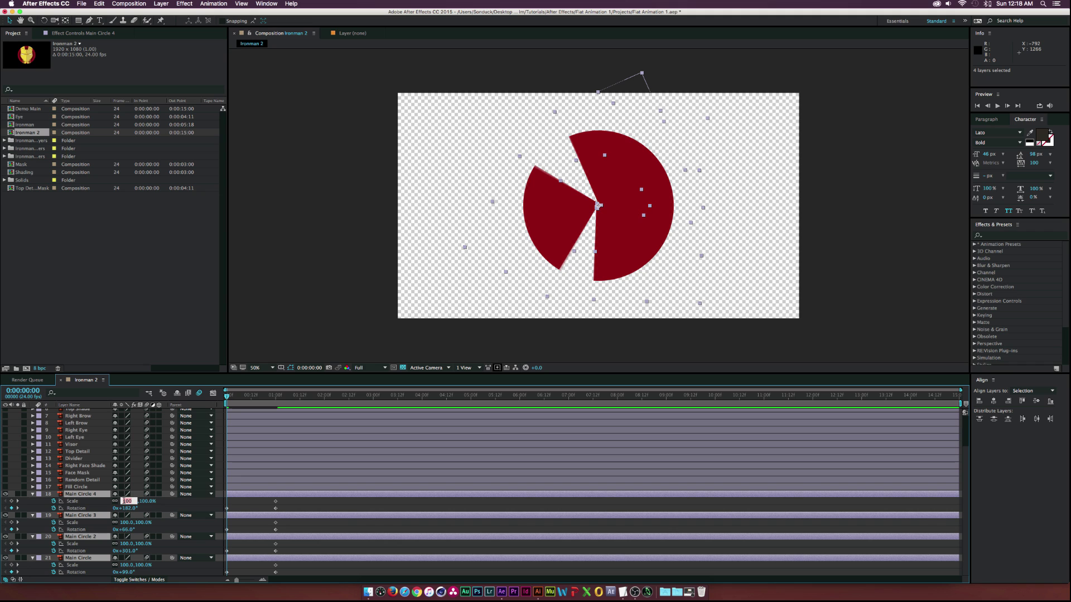
left_click(178, 503)
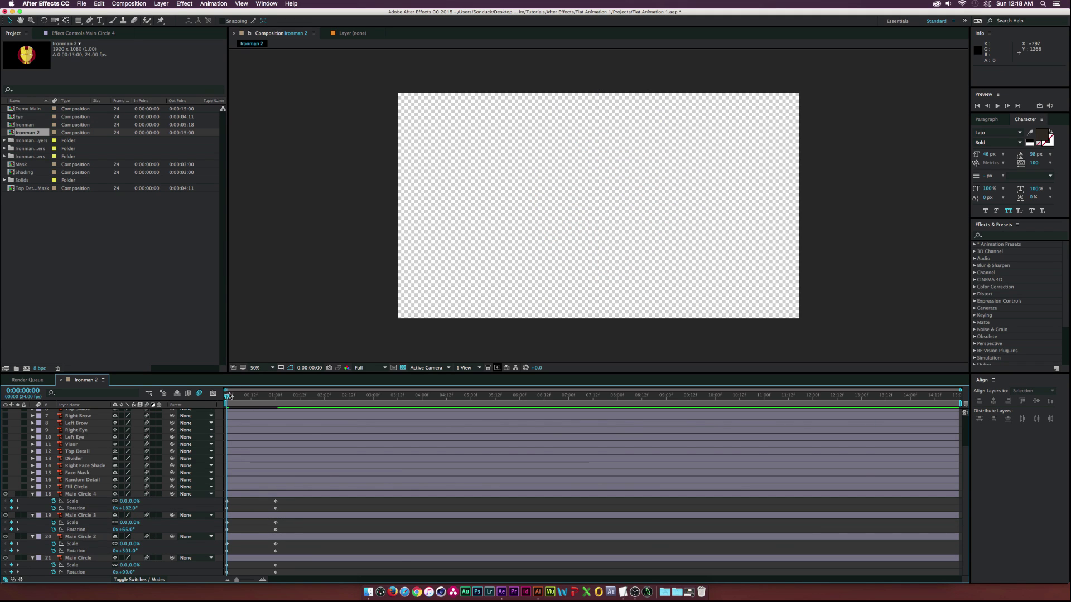
left_click_drag(229, 396, 271, 396)
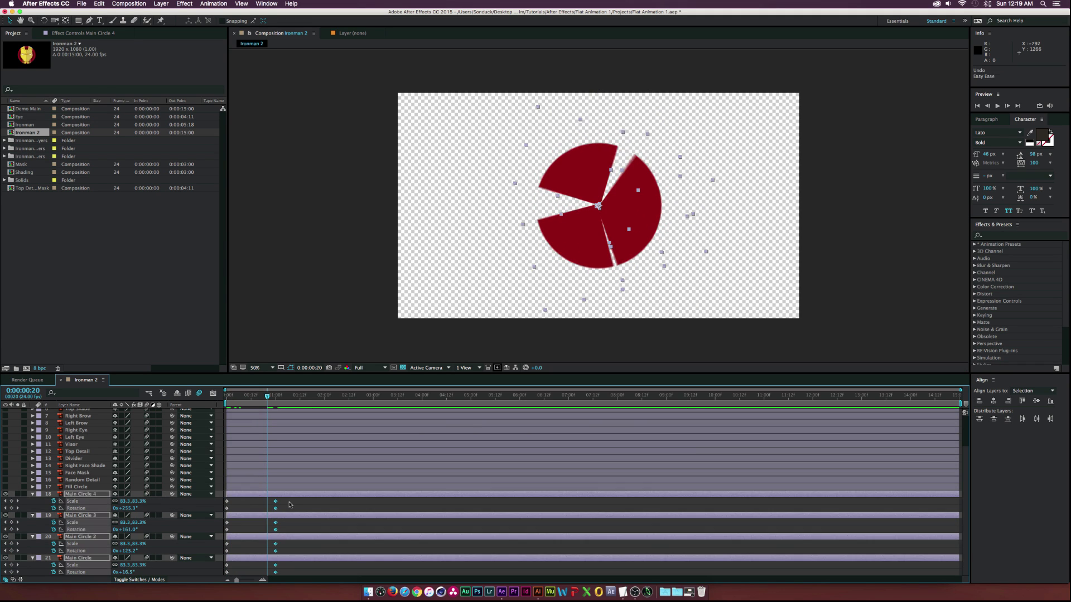
Apply Easy Ease (F9) to the four end keyframes and move them to frame 20
left_click_drag(292, 502, 268, 584)
key("F9")
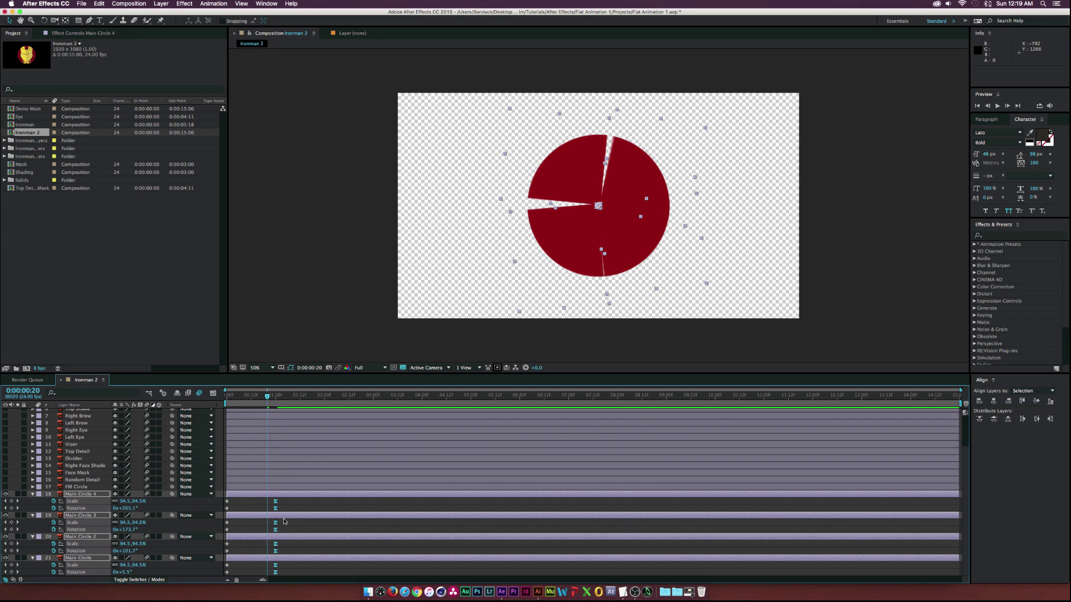
left_click(264, 501)
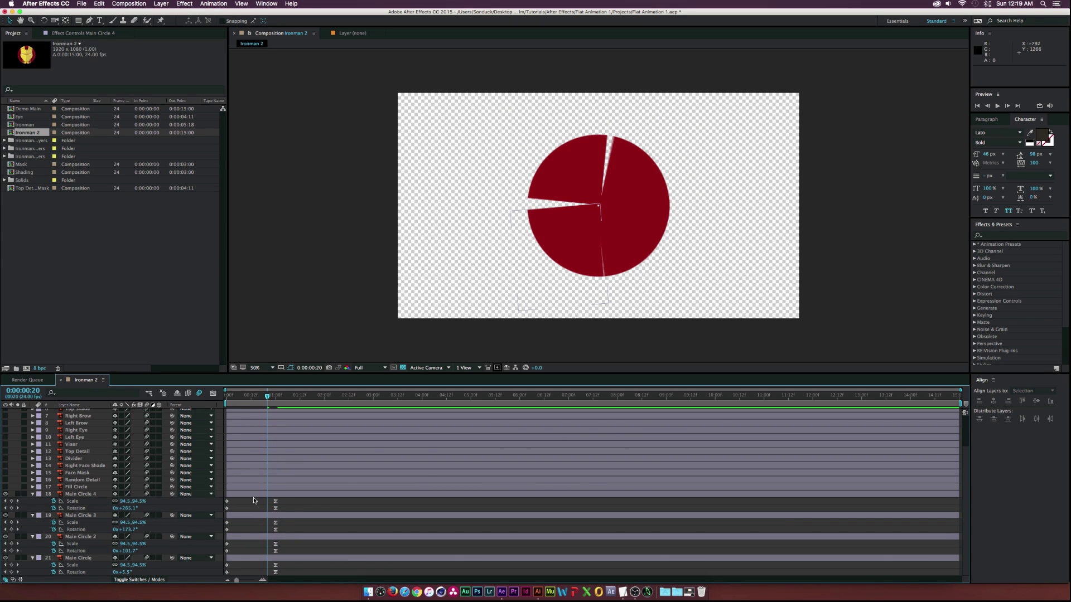
left_click_drag(253, 501, 302, 577)
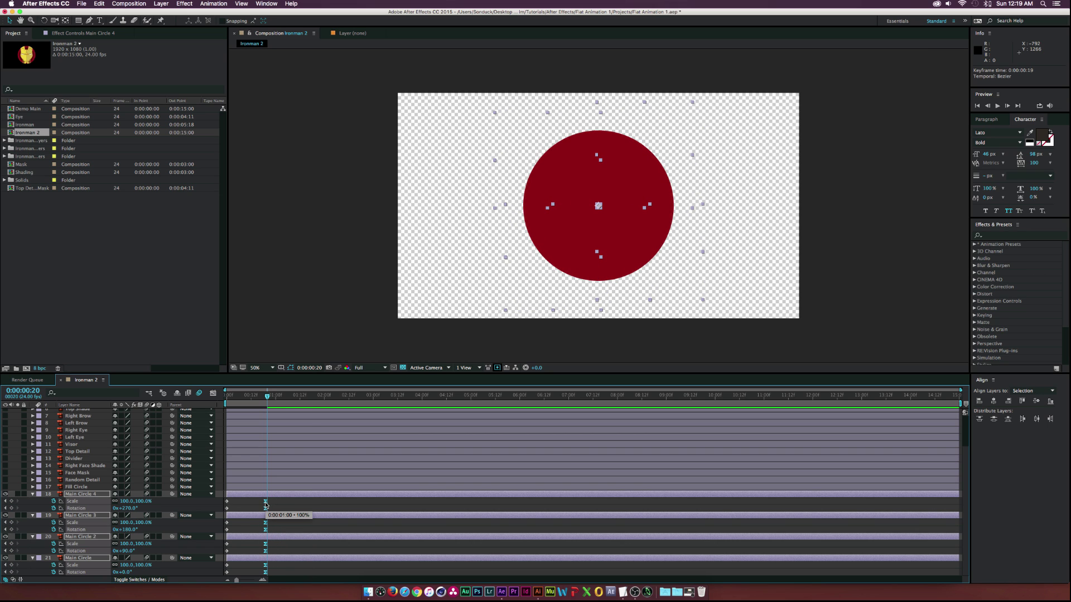
left_click(267, 502)
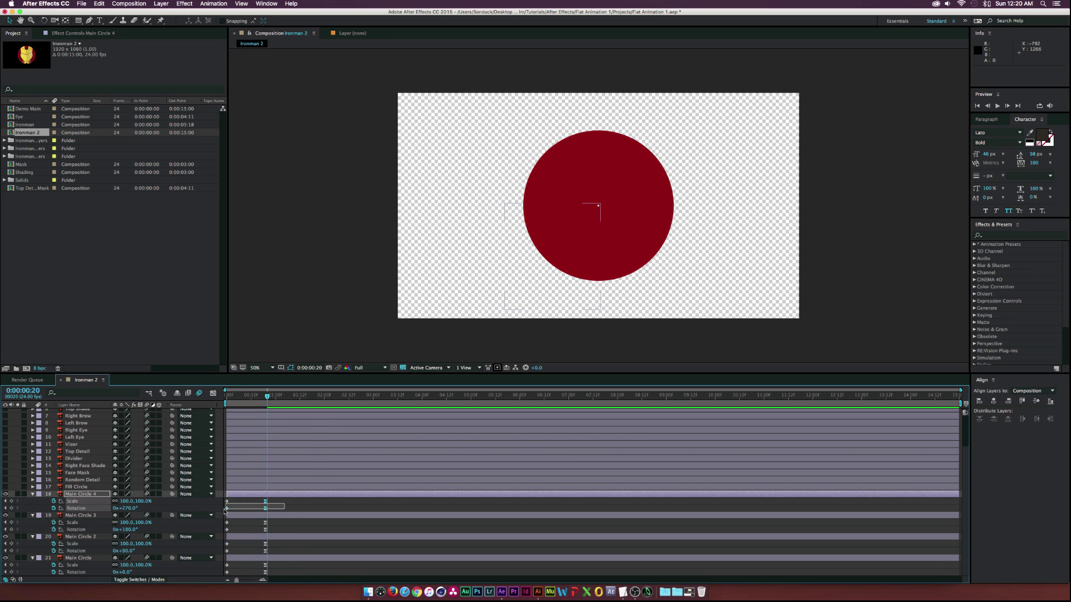
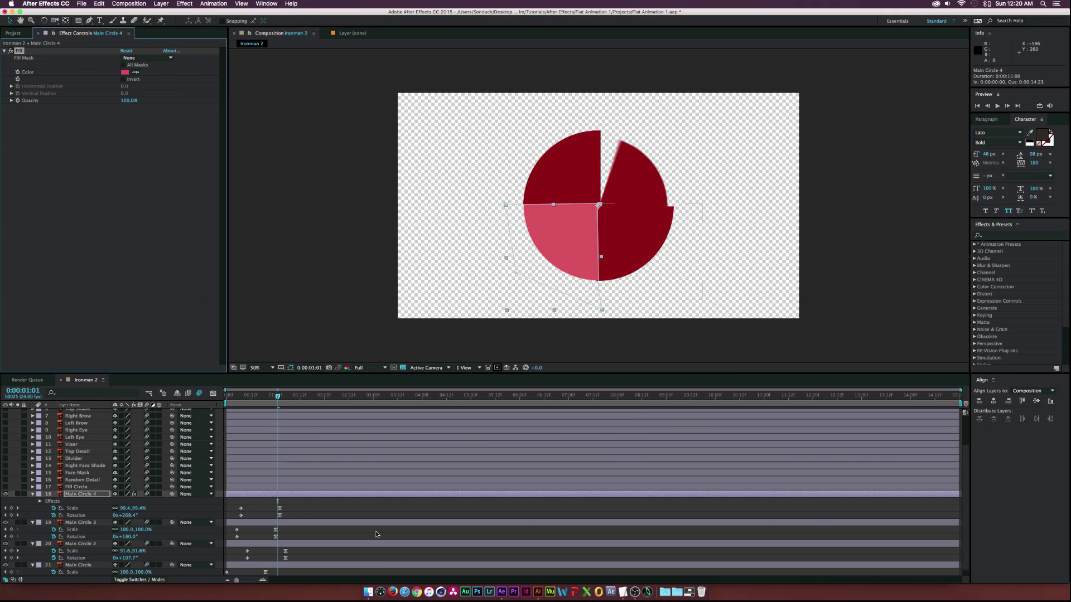
Keyframe Main Circle 4's Fill Color from pink to the dark red sampled from the other slices
left_click_drag(251, 398, 225, 398)
left_click(18, 73)
left_click(277, 397)
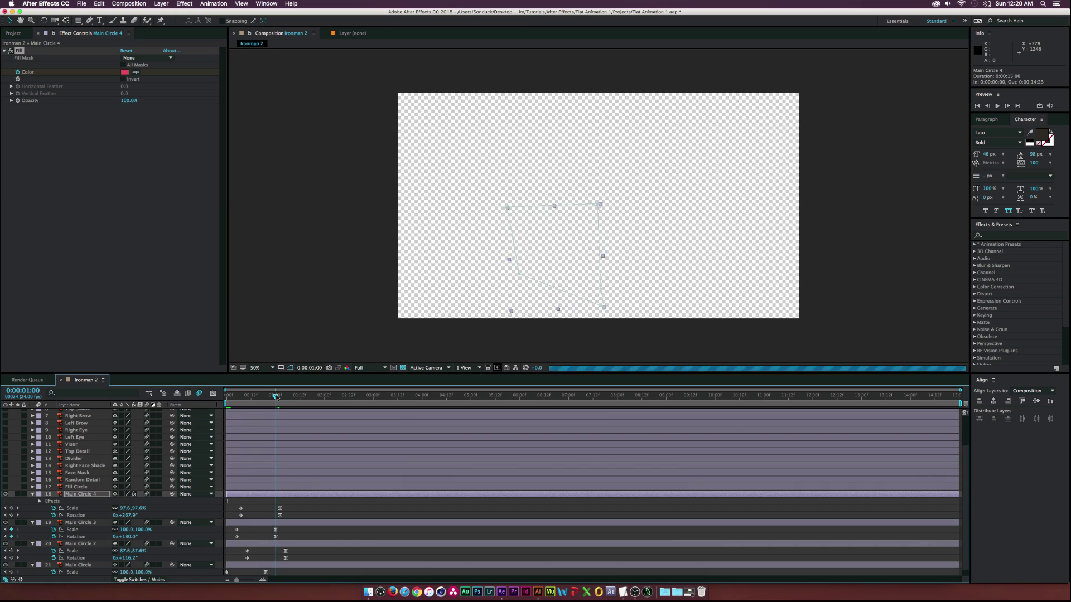
left_click(136, 74)
left_click(564, 180)
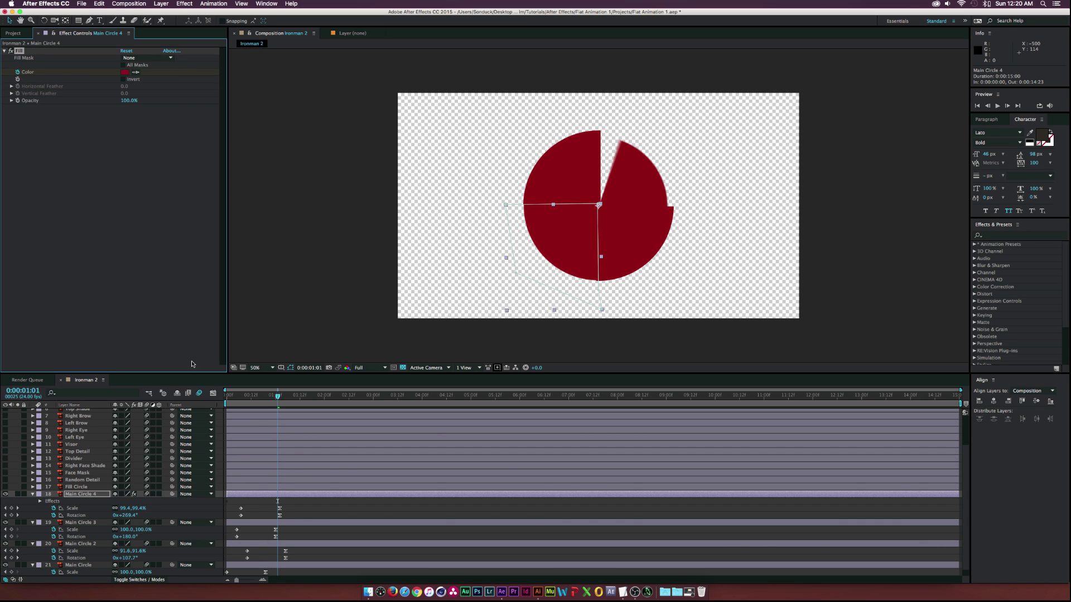
Reveal the colour keyframes and delay the first one to 0:00:00:13
key("u")
mouse_move(265, 396)
left_mouse_down()
mouse_move(251, 396)
mouse_move(277, 397)
mouse_move(255, 396)
mouse_move(266, 397)
left_mouse_up()
left_click_drag(227, 509, 260, 510)
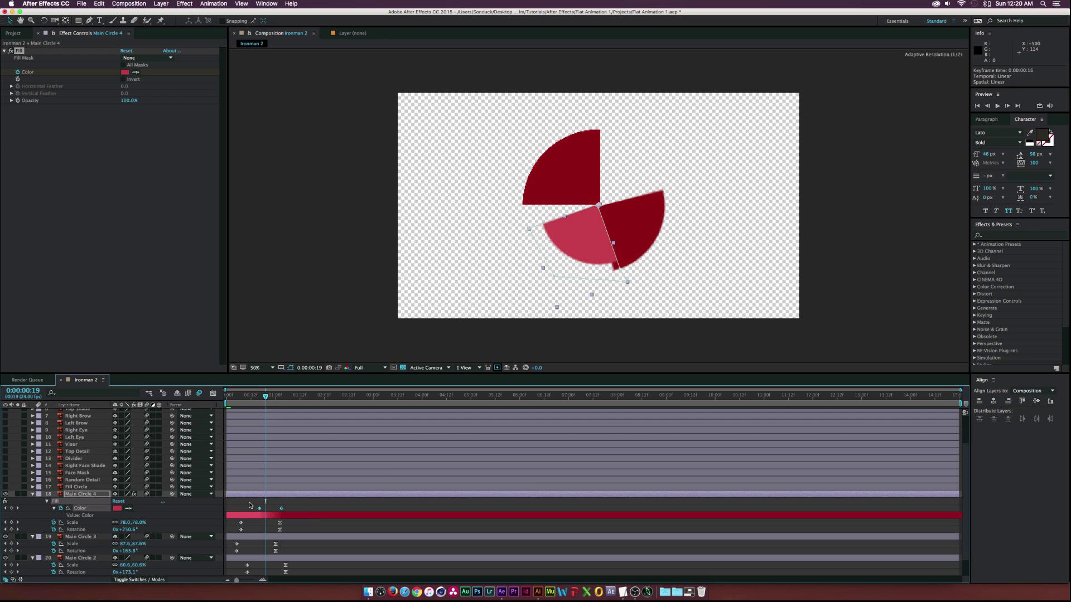
Nudge Main Circle 4's colour keyframes slightly later, then copy both Color keyframes
left_click(253, 503)
left_click_drag(241, 396, 286, 398)
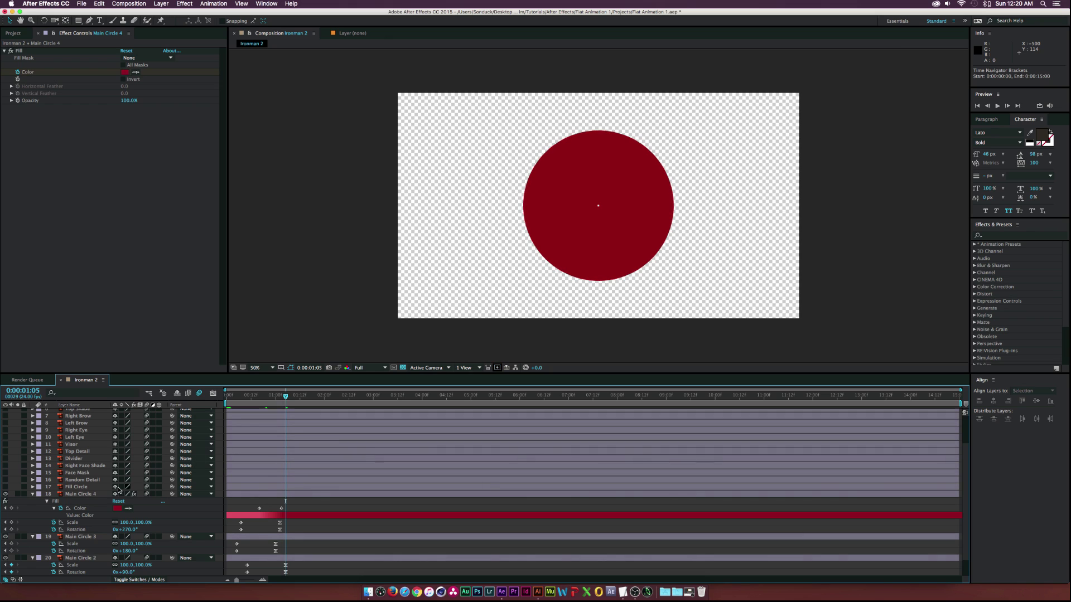
left_click(82, 496)
left_click_drag(290, 507, 244, 515)
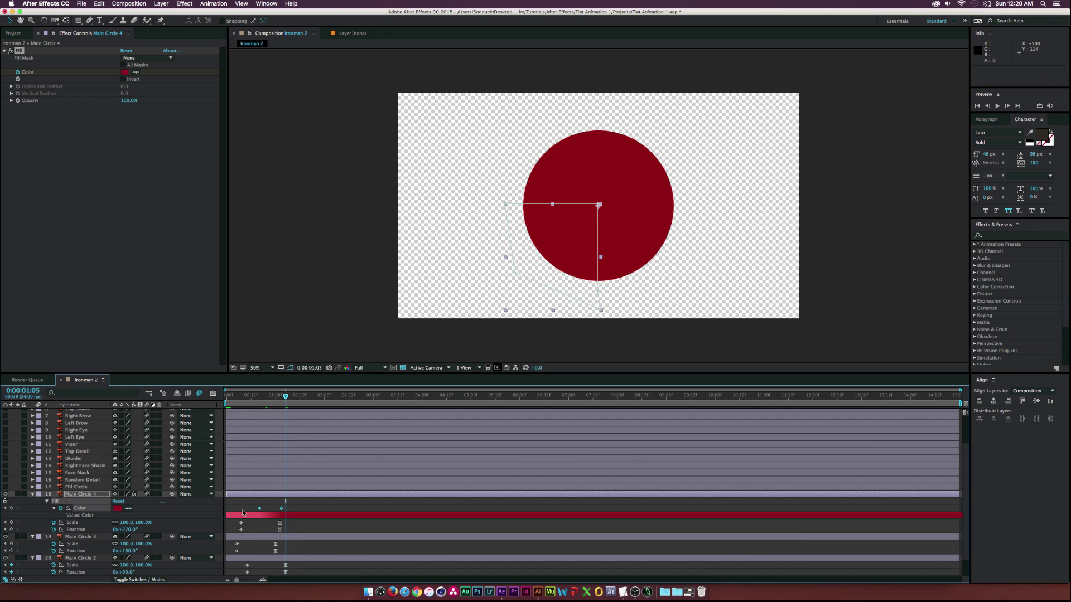
key("super+c")
Paste the colour animation onto Main Circle 2 at 0:00:00:19
scroll(109, 512, "down", 2)
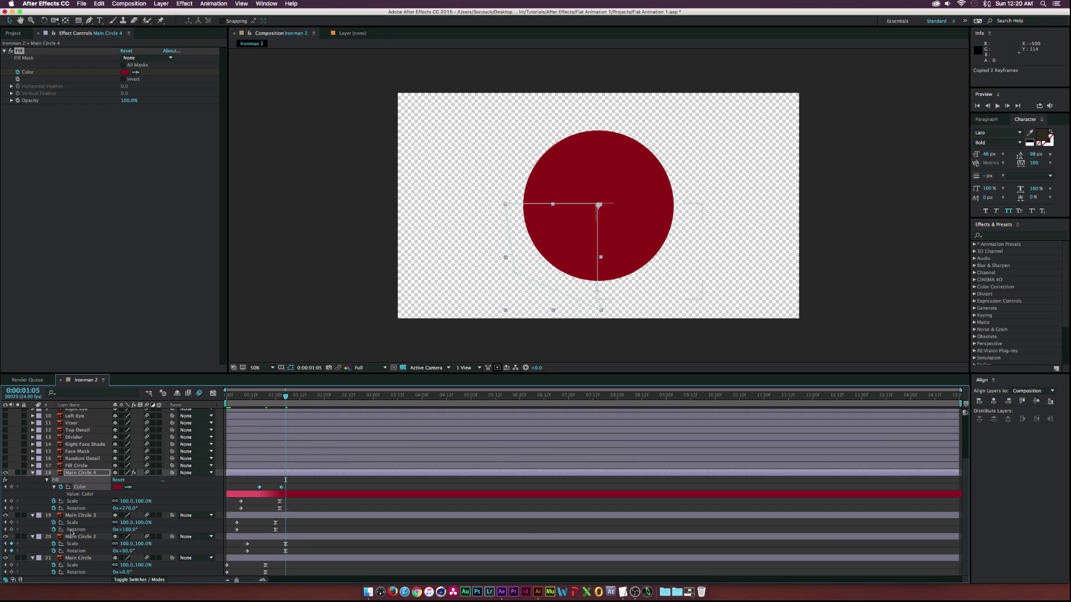
left_click(78, 537)
left_click_drag(274, 395, 266, 396)
key("super+v")
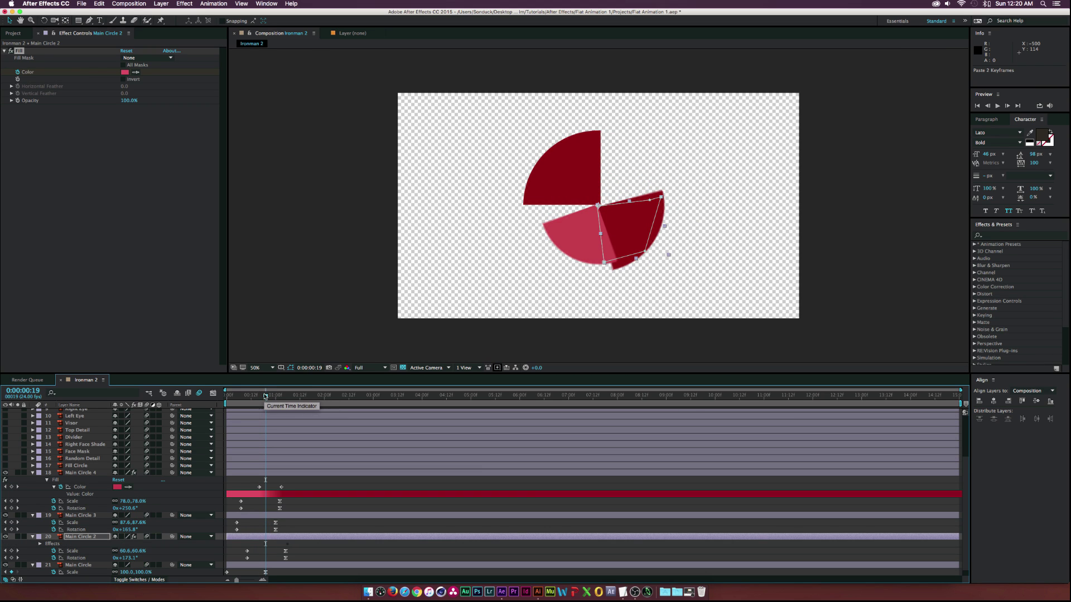
key("u")
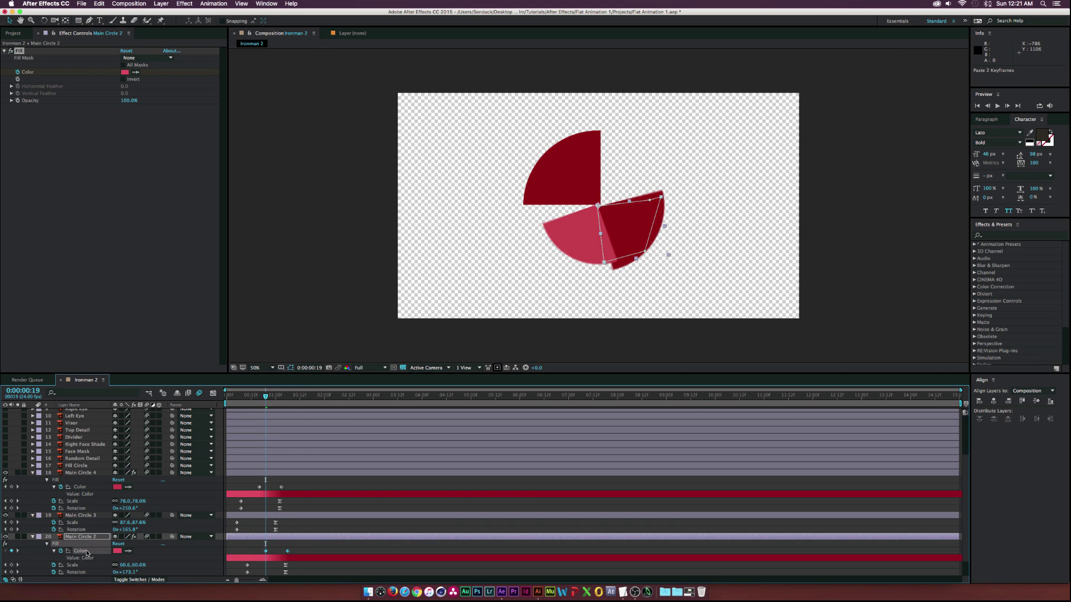
left_click(179, 550)
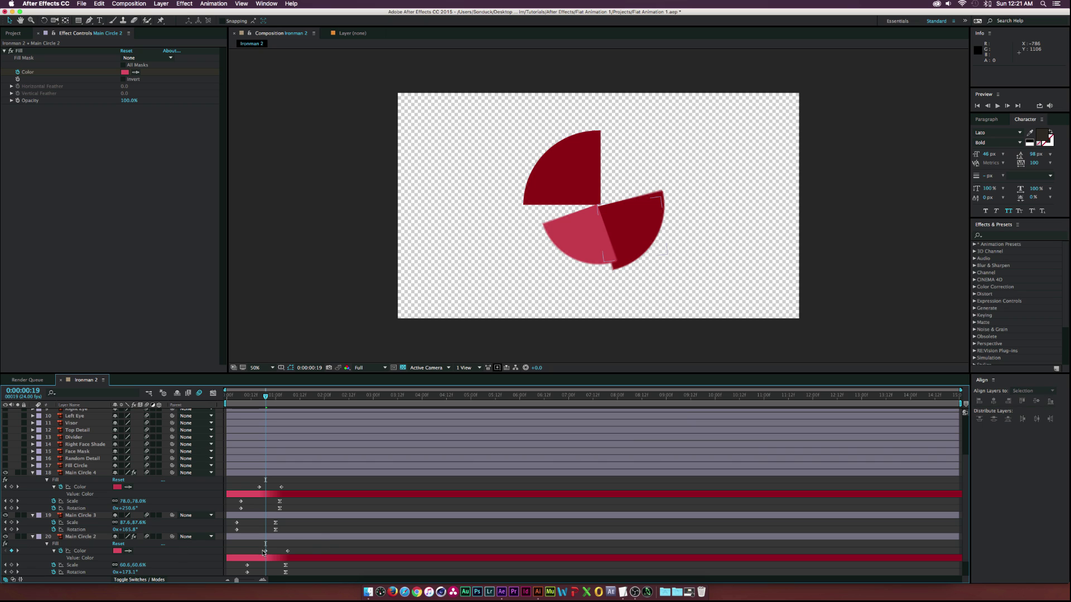
Recolour Main Circle 2's fill a deeper red and move its keyframe earlier, near frame 11
left_click(124, 72)
left_click(169, 225)
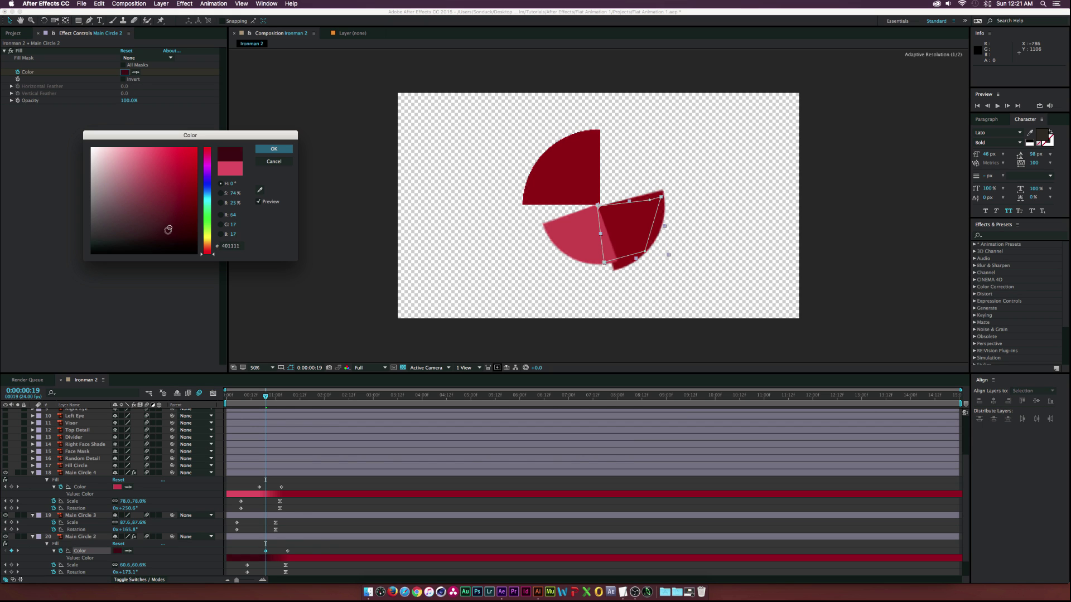
mouse_move(168, 234)
left_mouse_down()
mouse_move(160, 227)
mouse_move(191, 235)
left_mouse_up()
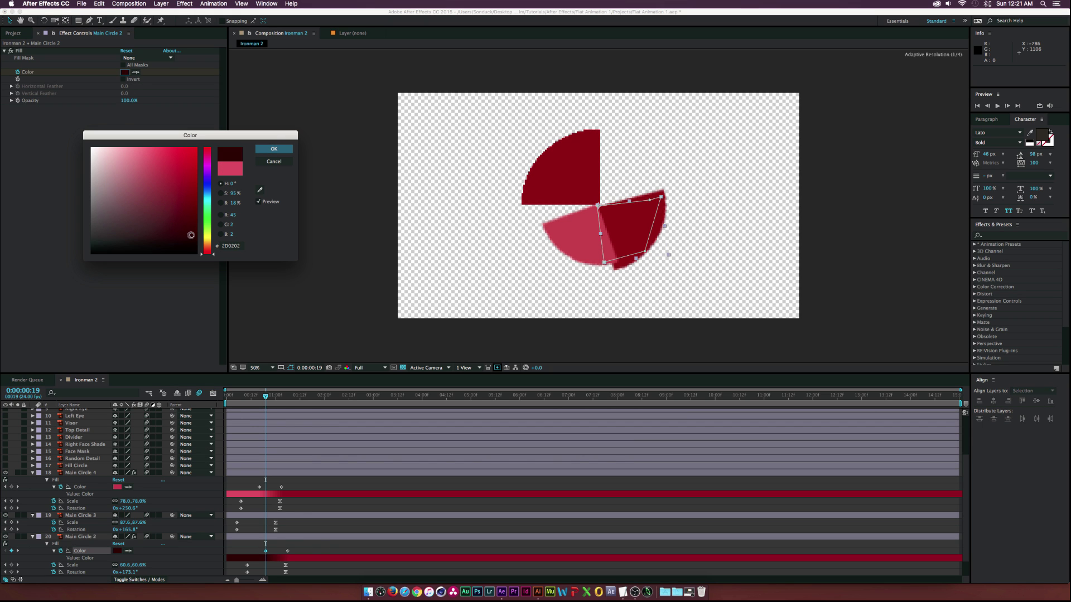
left_click(274, 149)
left_click(304, 551)
left_click_drag(266, 551, 250, 551)
left_click_drag(242, 396, 273, 396)
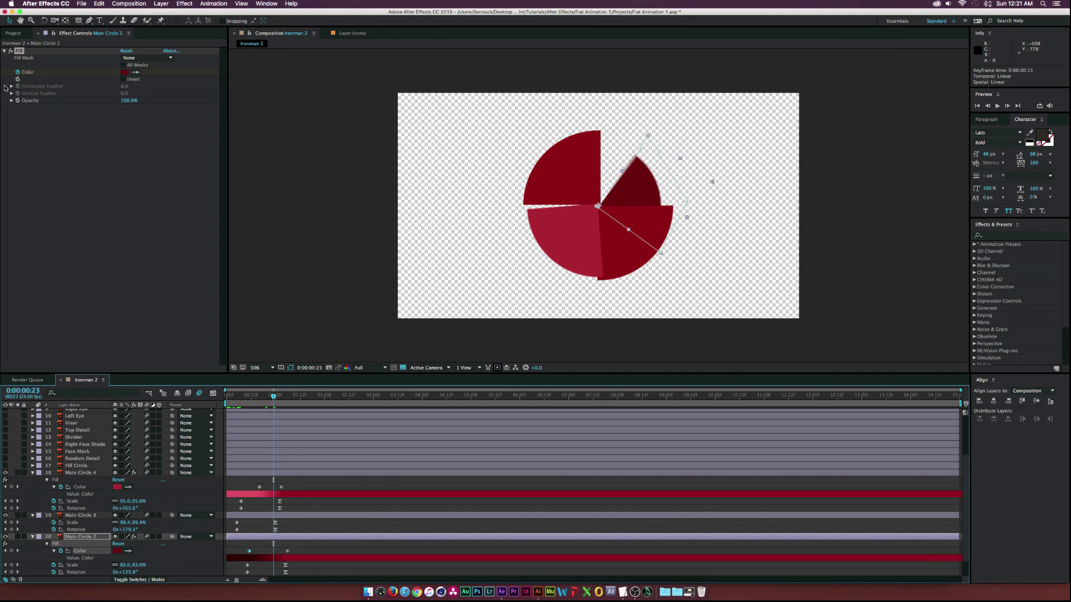
Paste the colour animation onto Main Circle 3 at 0:00:00:07 and recolour it brighter red
left_click(24, 52)
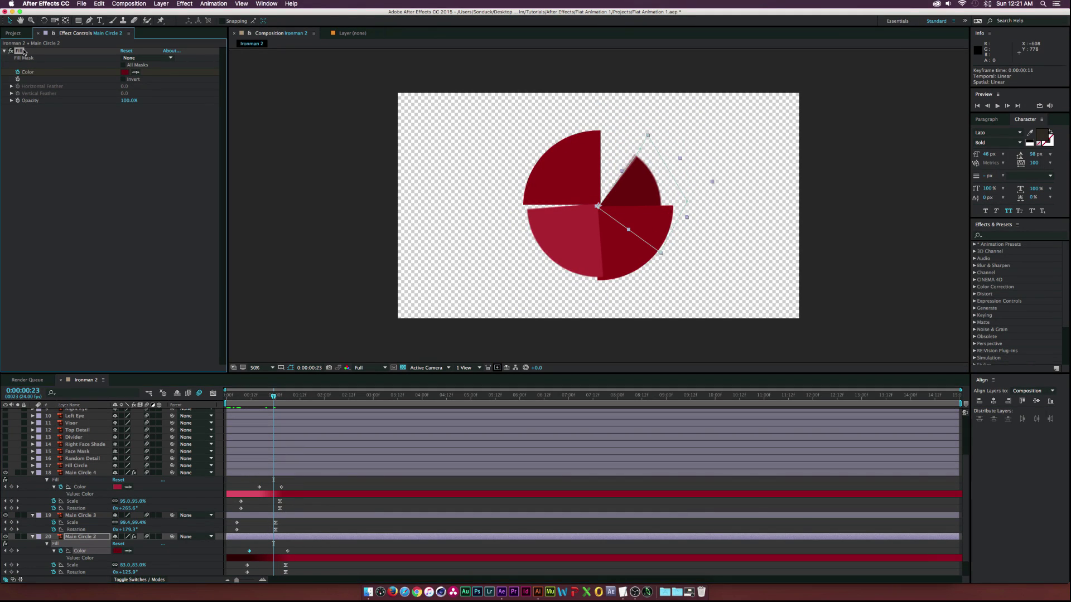
left_click(85, 515)
left_click(242, 396)
key("super+v")
key("u")
key("u")
key("u")
left_click(117, 530)
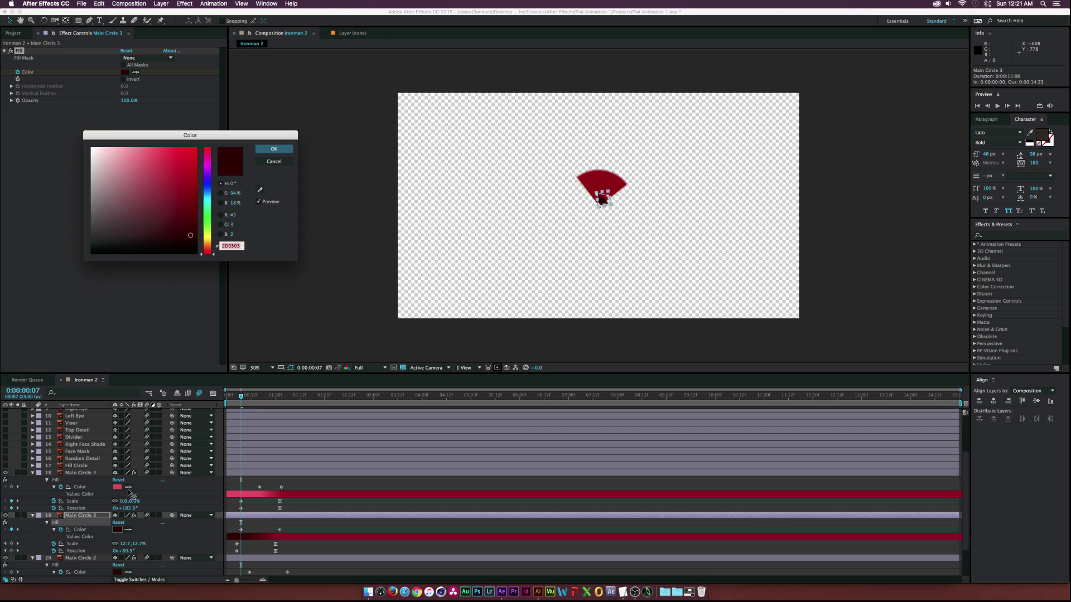
left_click(163, 171)
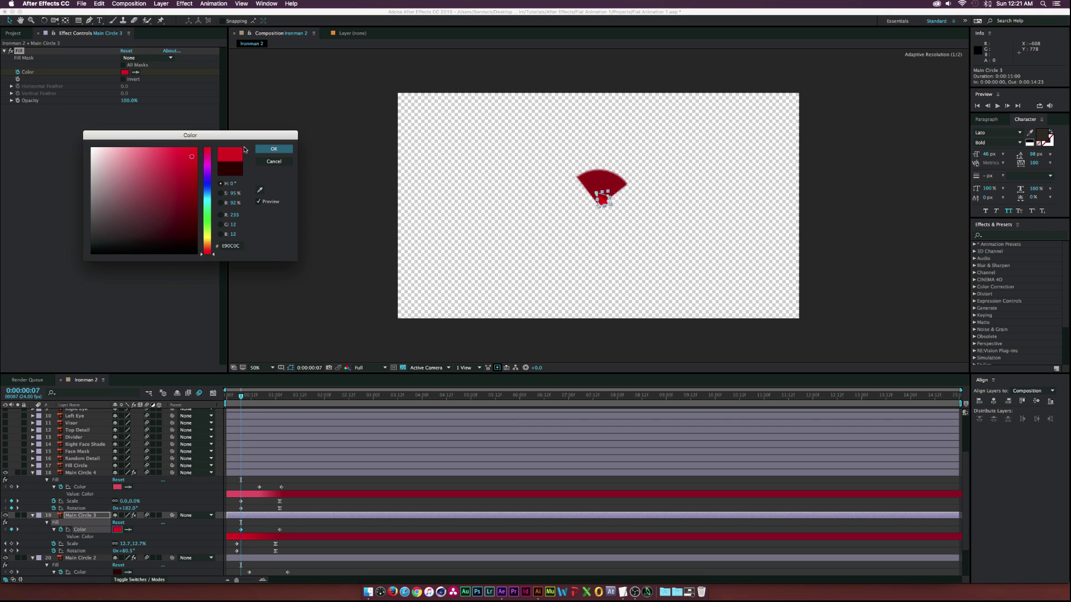
left_click(274, 149)
left_click_drag(264, 397, 289, 395)
left_click(324, 482)
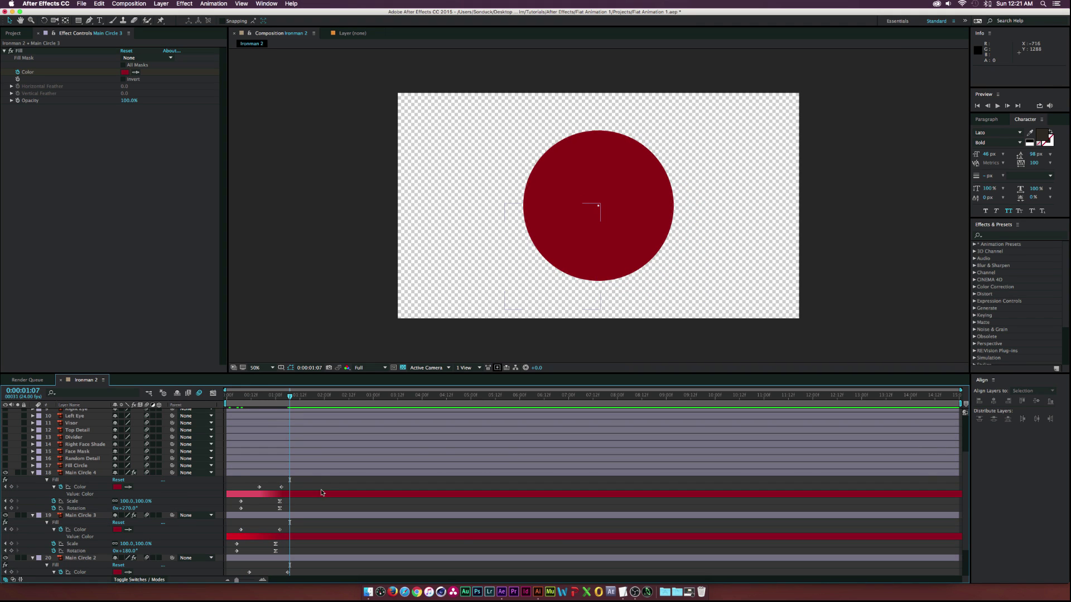
Give the four Main Circle layers a Pink label
key("u")
left_click(76, 535)
left_click(75, 554, "shift")
left_click(39, 533)
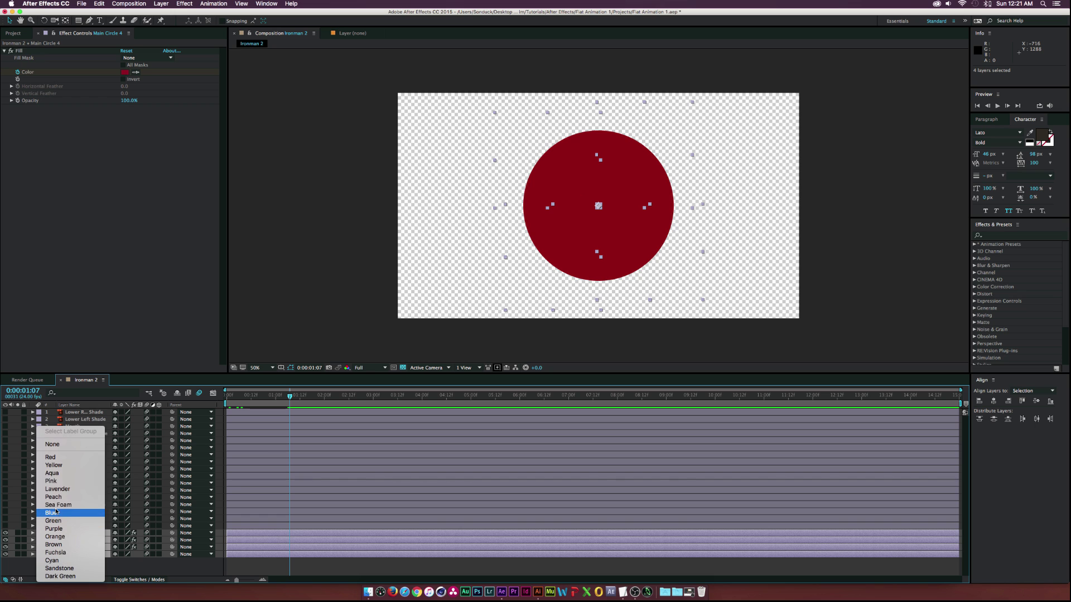
left_click(56, 481)
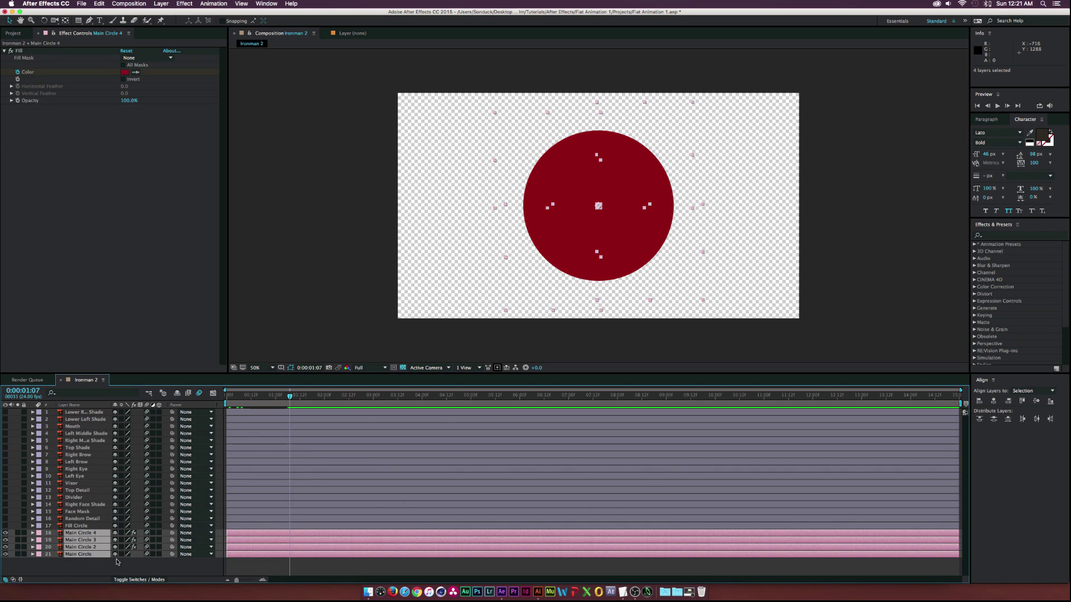
key("F2")
Show Fill Circle and keyframe its Scale, with 0 at 0:00:00:19
left_click(79, 526)
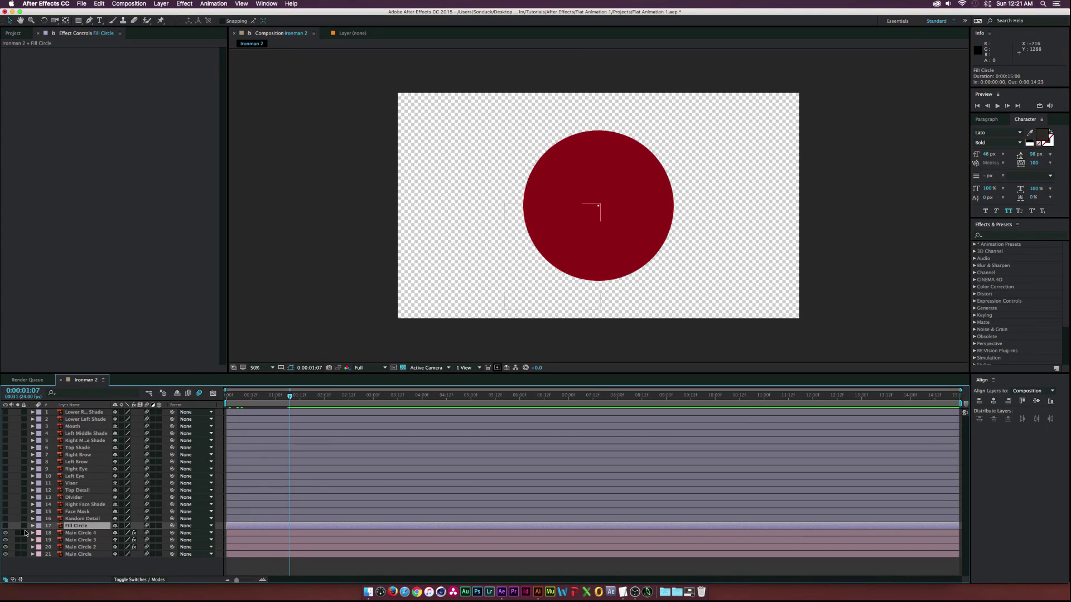
left_click(6, 527)
mouse_move(280, 397)
left_mouse_down()
mouse_move(270, 396)
mouse_move(291, 396)
left_mouse_up()
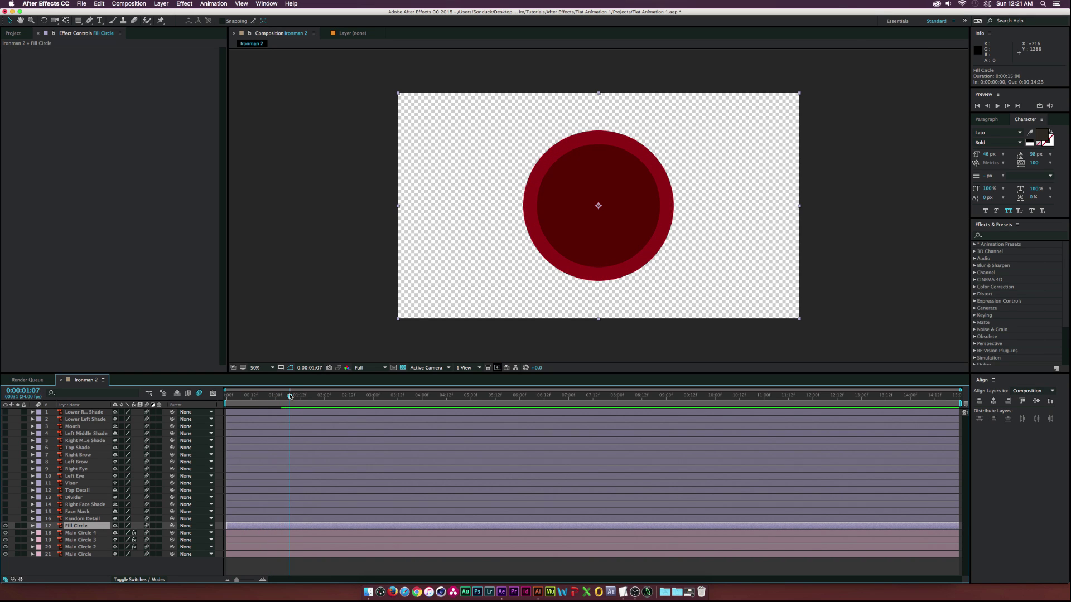
key("alt+shift+s")
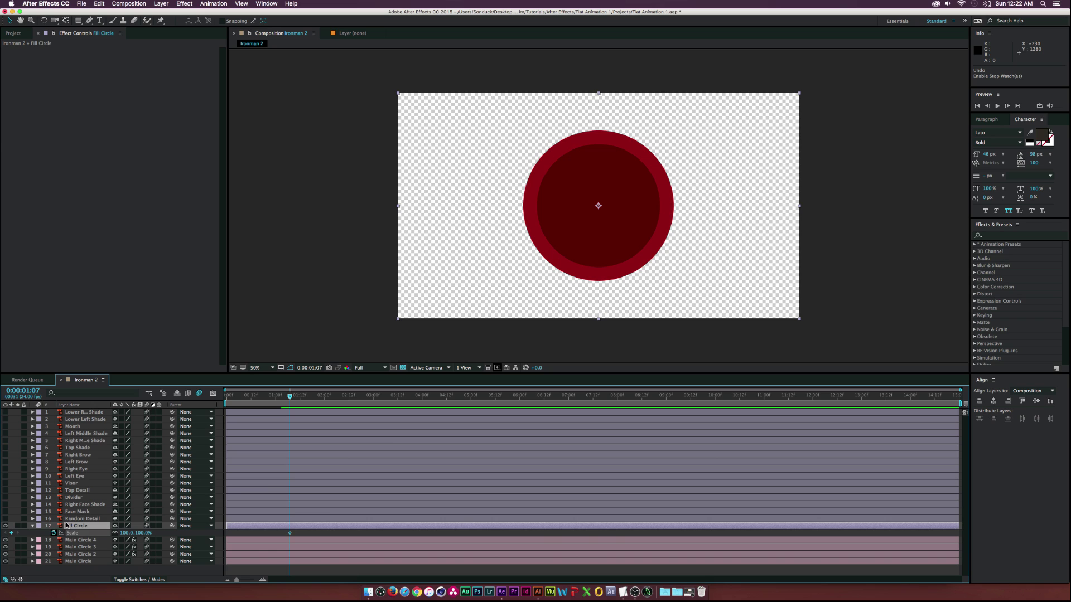
left_click_drag(259, 397, 265, 397)
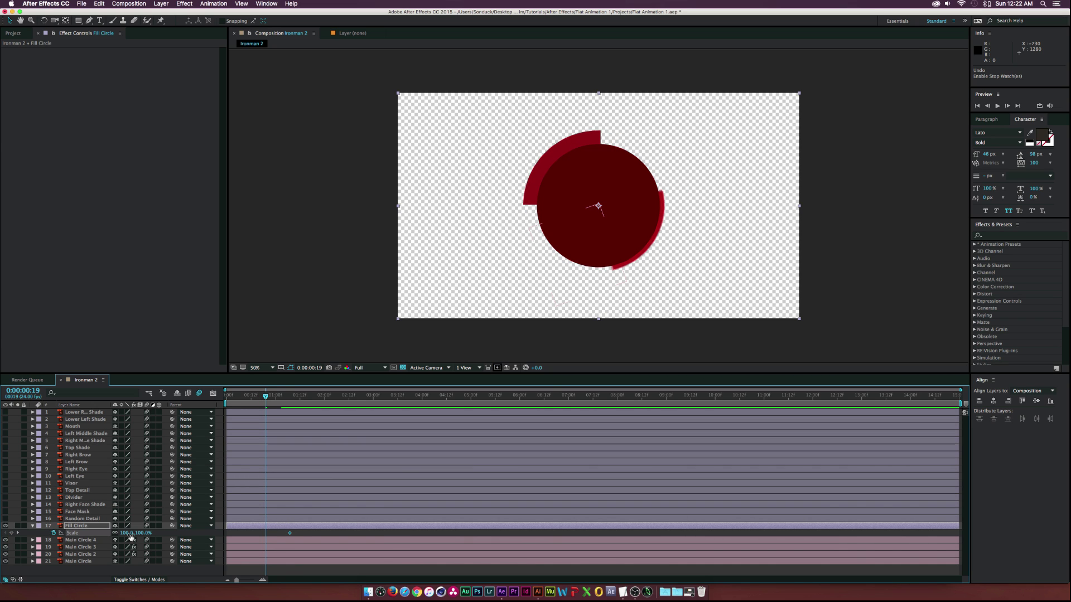
left_click(128, 534)
type("0")
key("Return")
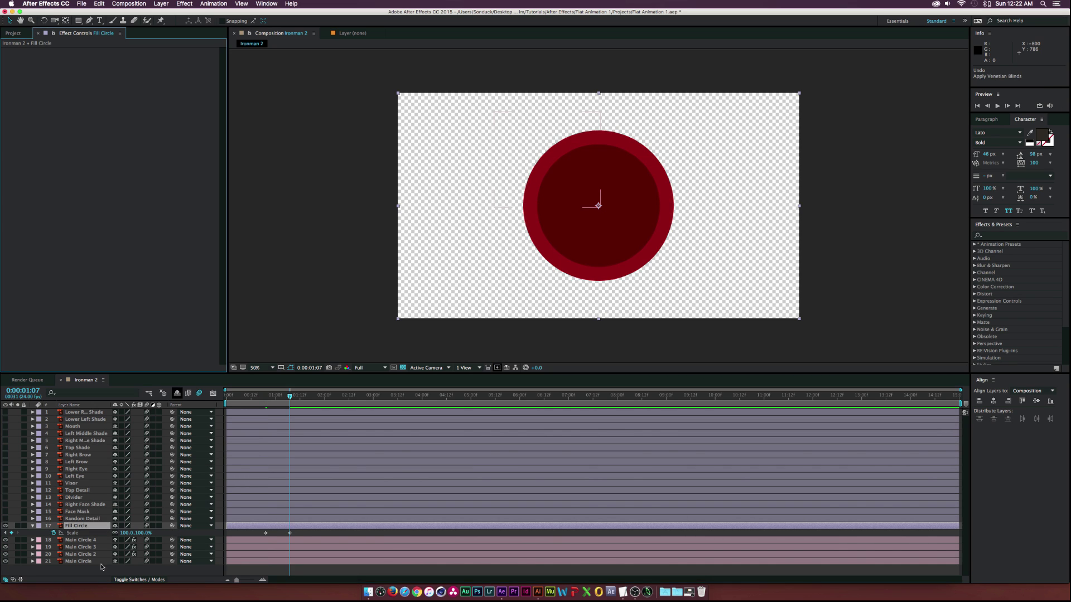
left_click(85, 562)
left_click(87, 527)
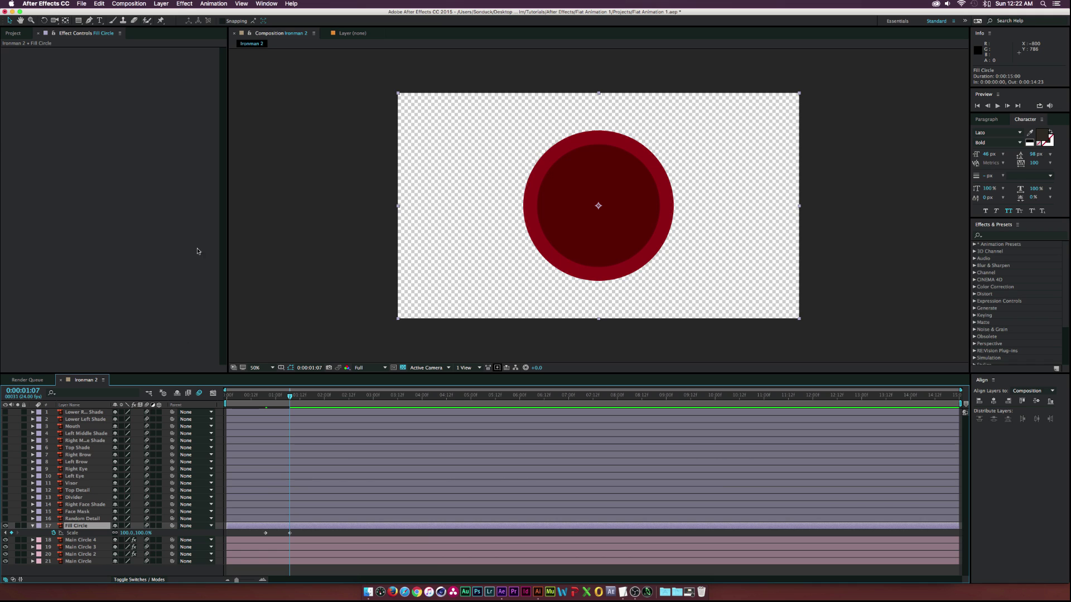
left_click(189, 4)
Apply Venetian Blinds to Fill Circle, keyframing Transition Completion at 79% at 0:00:00:19
mouse_move(246, 202)
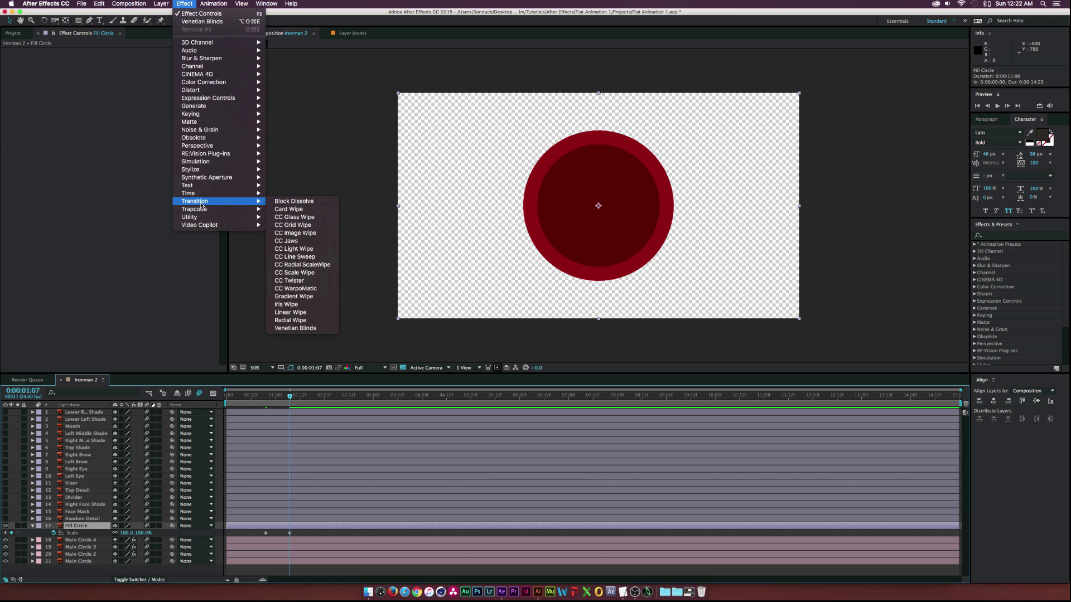
left_click(294, 328)
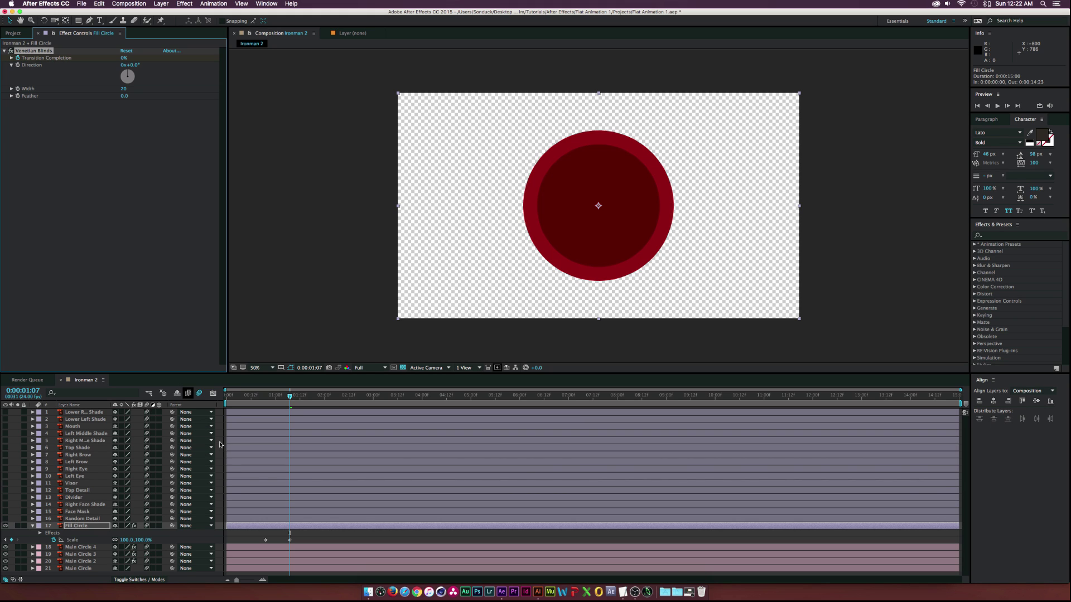
key("u")
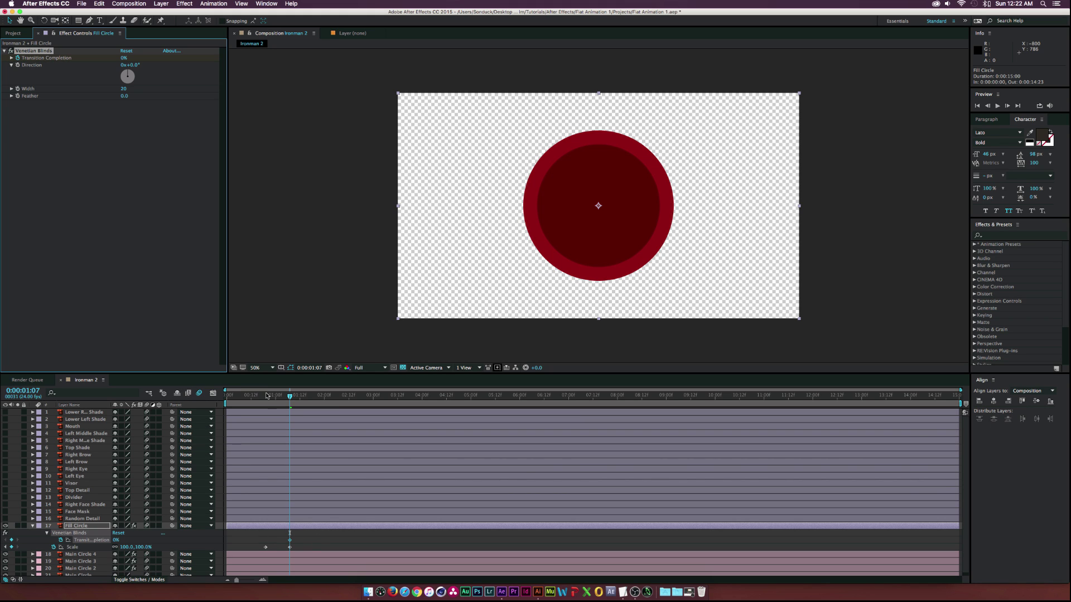
left_click_drag(267, 395, 266, 395)
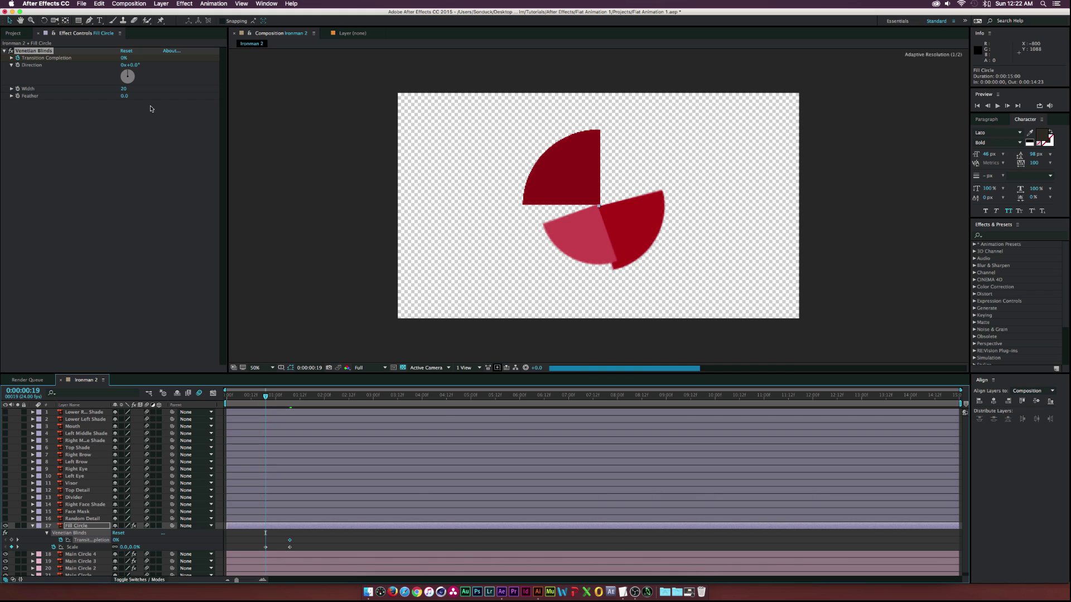
left_click_drag(123, 58, 168, 57)
left_click_drag(265, 396, 290, 398)
left_click_drag(300, 530, 281, 556)
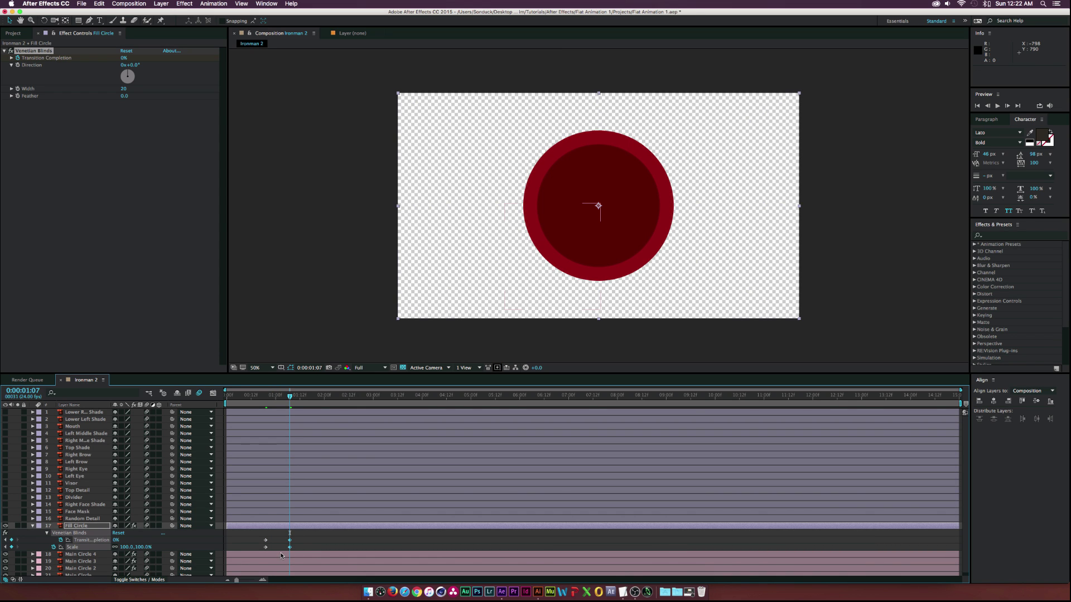
Preview the blinds reveal, then show the Face Mask layer at 0:00:01:09
left_click(32, 526)
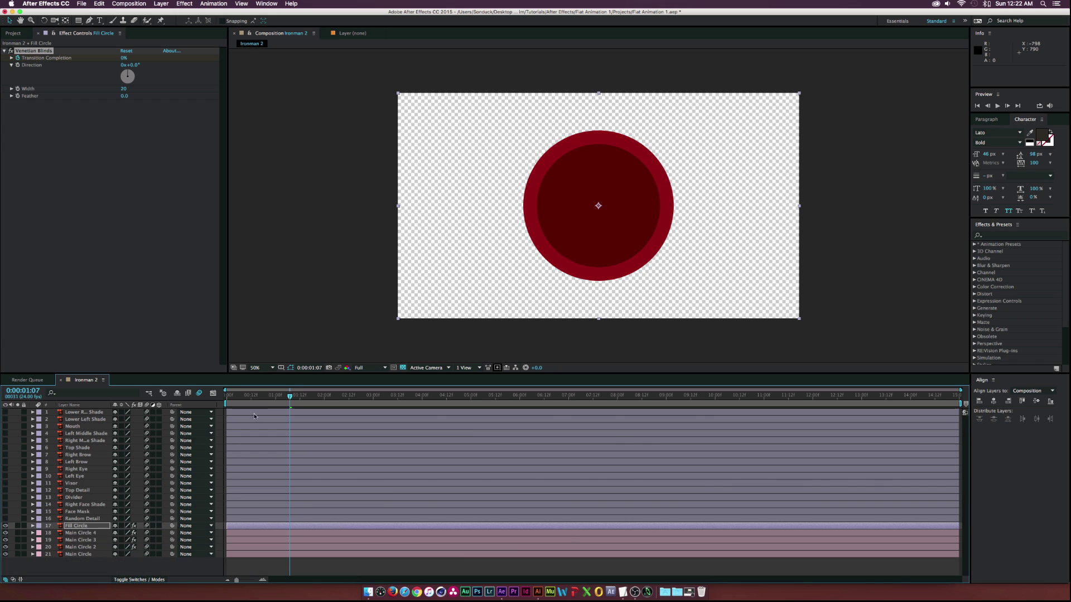
mouse_move(280, 396)
left_mouse_down()
mouse_move(264, 397)
mouse_move(289, 397)
left_mouse_up()
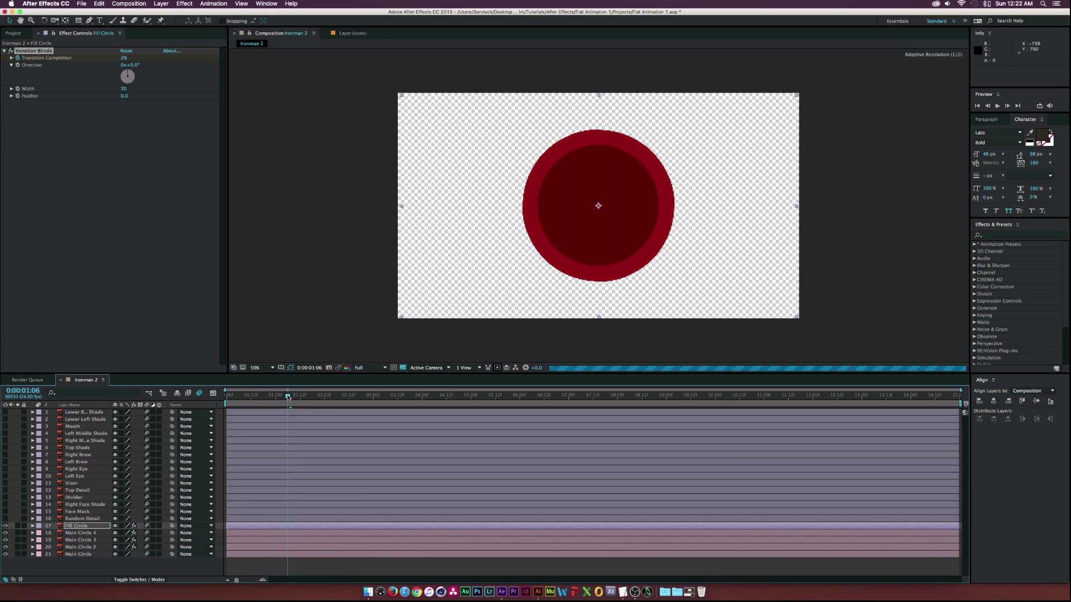
left_click(6, 512)
left_click_drag(286, 396, 294, 397)
Show Right Face Shade, select Face Mask and check the face at 100% zoom
left_click(6, 504)
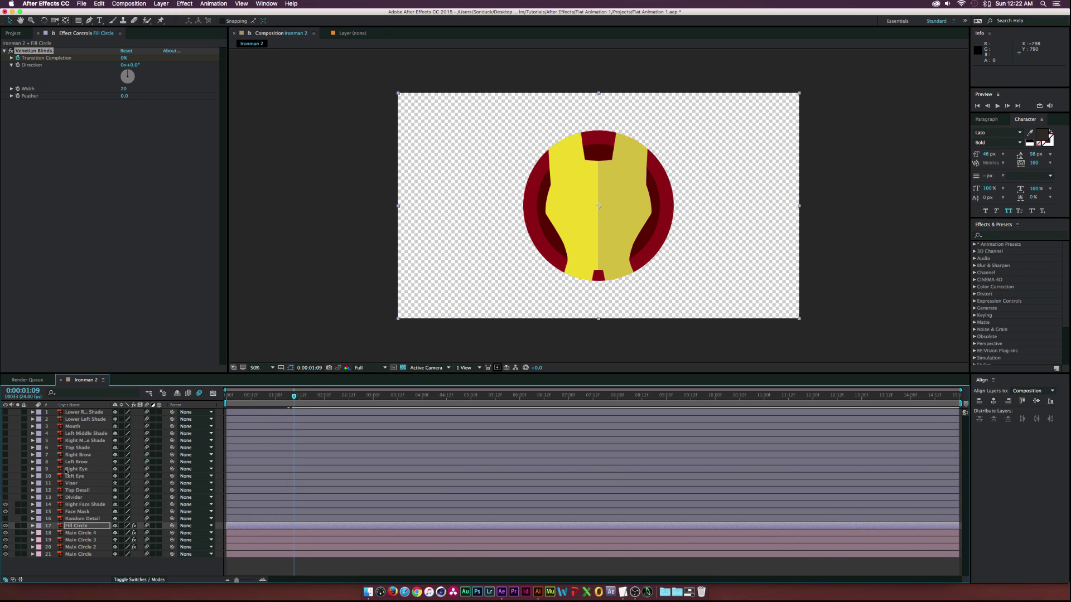
left_click(78, 511)
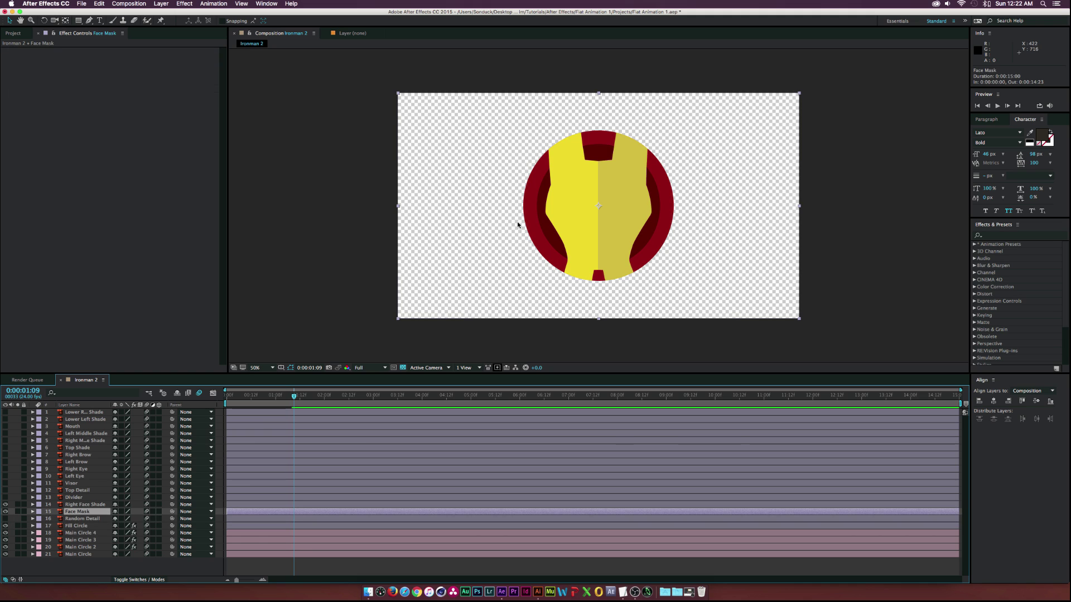
left_click(5, 504)
left_click(5, 504)
key("period")
key("period")
key("comma")
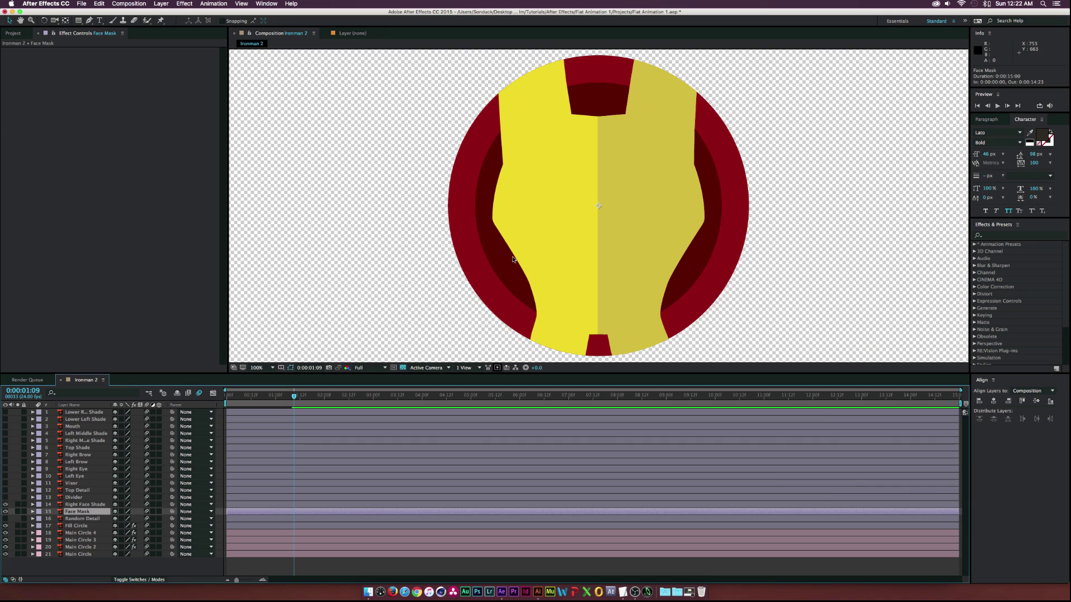
Start a Pen mask on Face Mask with its first point at the top notch centre
left_click(89, 20)
left_click(75, 513)
scroll(613, 122, "up", 2)
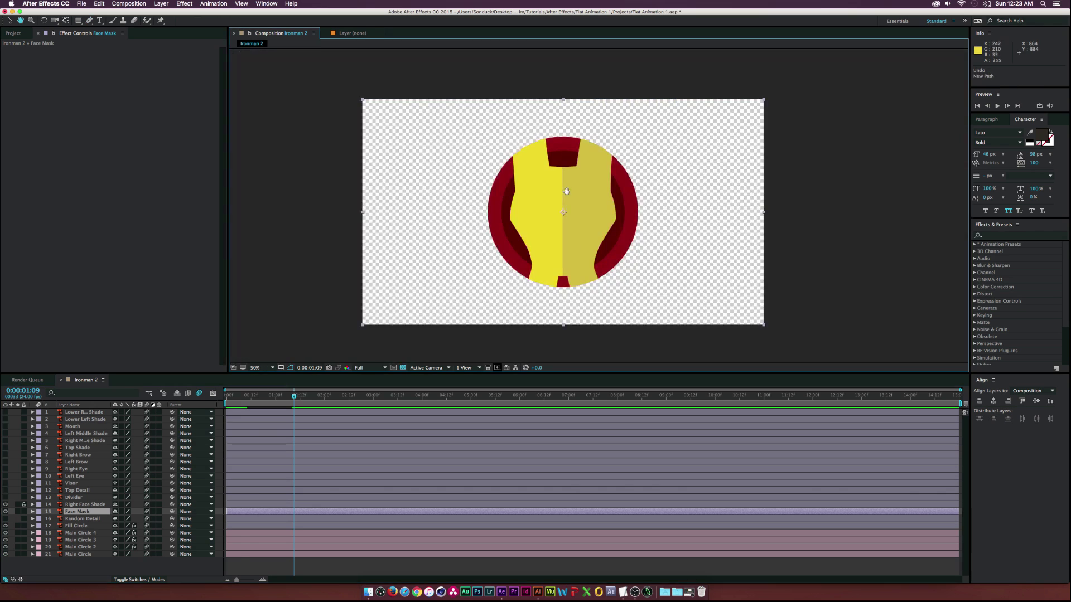
scroll(567, 146, "up", 1)
scroll(568, 148, "up", 1)
left_click_drag(447, 69, 447, 256)
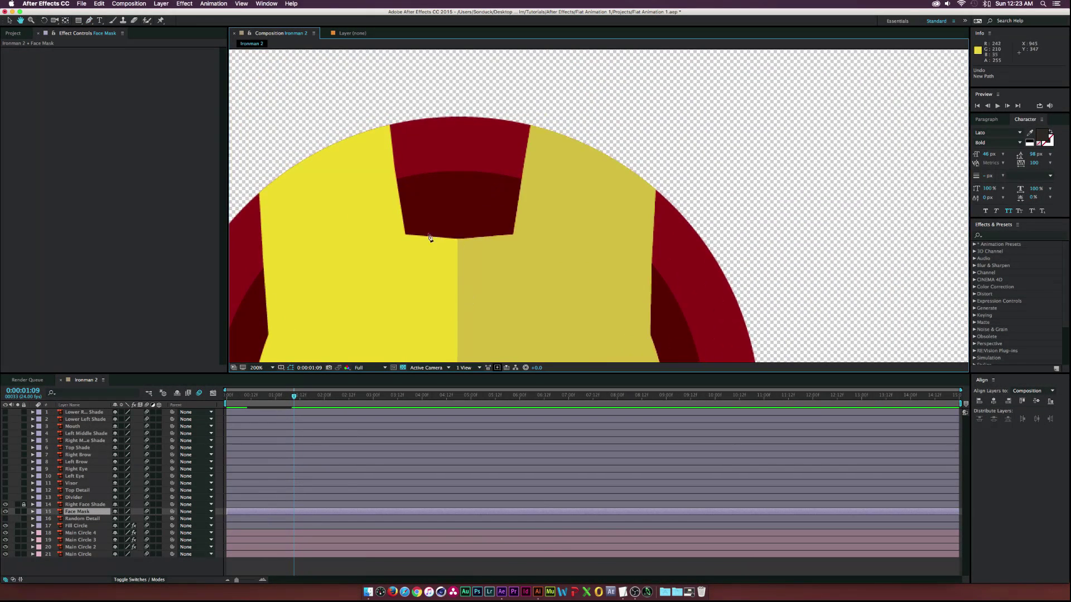
scroll(430, 232, "up", 1)
left_click_drag(356, 252, 488, 257)
scroll(461, 268, "up", 2)
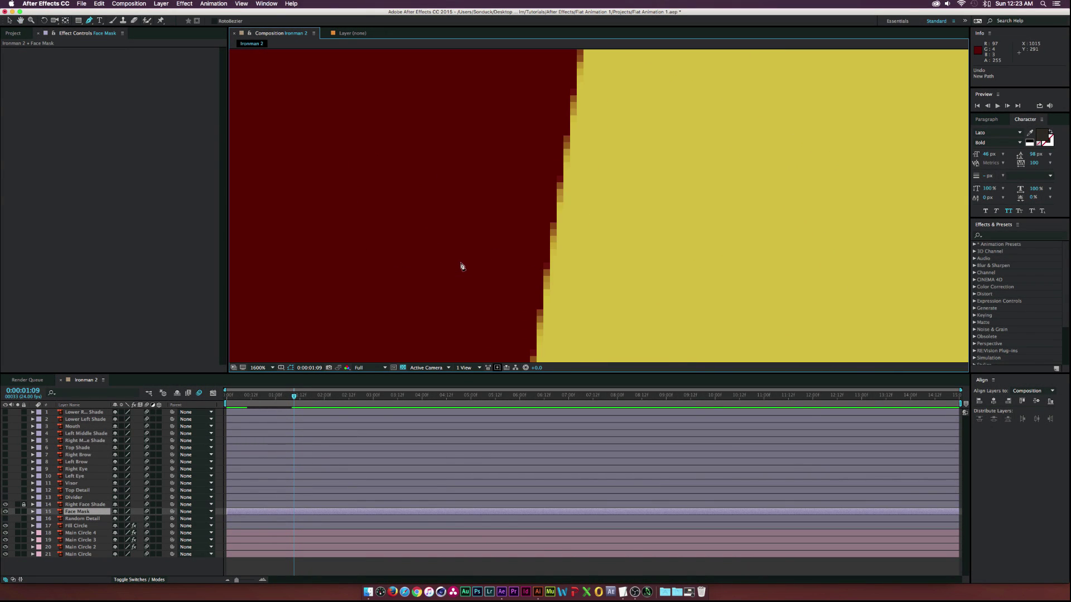
scroll(658, 153, "up", 1)
scroll(591, 146, "up", 1)
key("g")
left_click(441, 249)
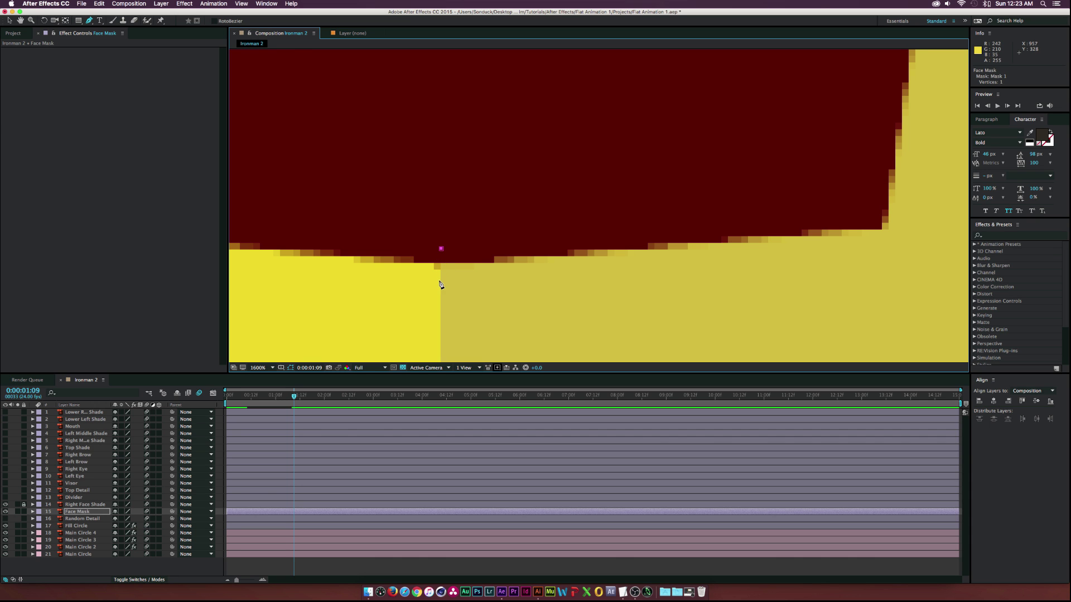
Run the mask down to the bottom notch and around outside the right half, closing it
scroll(444, 274, "down", 1)
left_click_drag(473, 328, 459, 155)
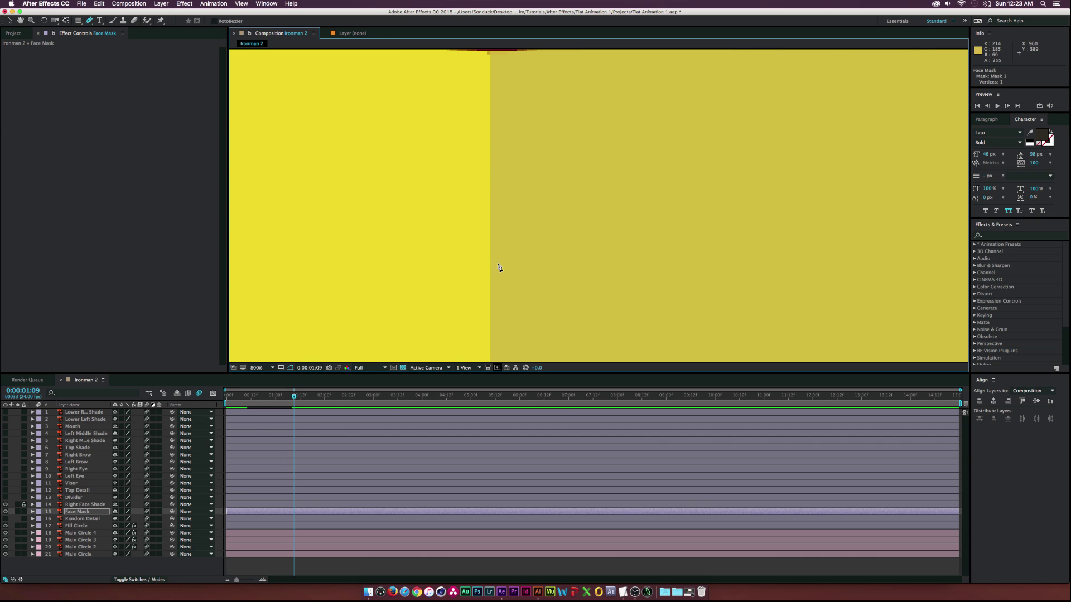
scroll(498, 263, "down", 4)
left_click_drag(605, 300, 583, 226)
scroll(571, 240, "up", 3)
left_click_drag(673, 124, 532, 218)
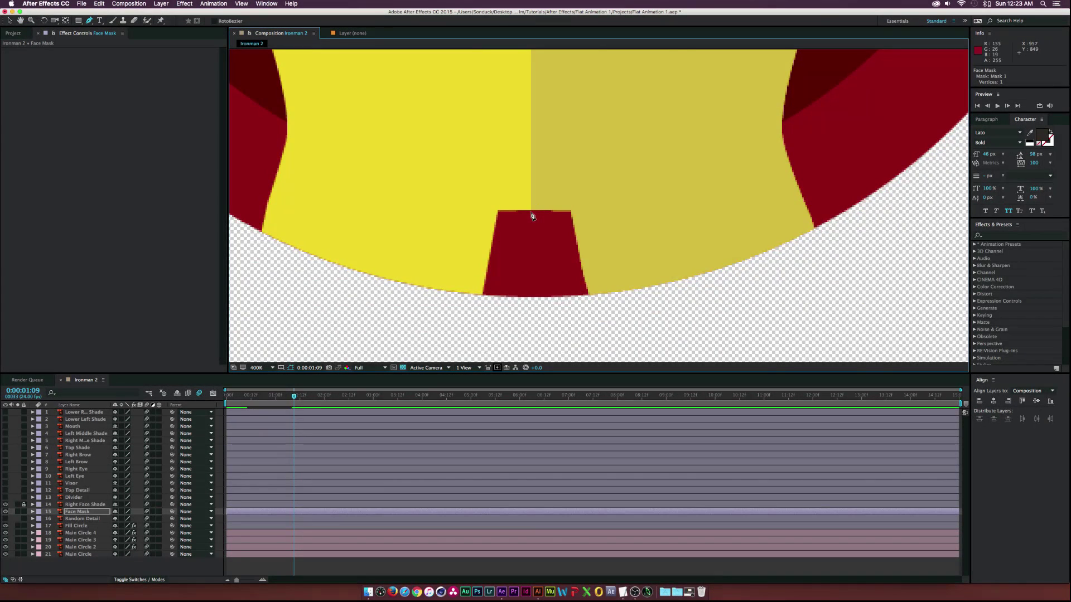
scroll(532, 217, "up", 2)
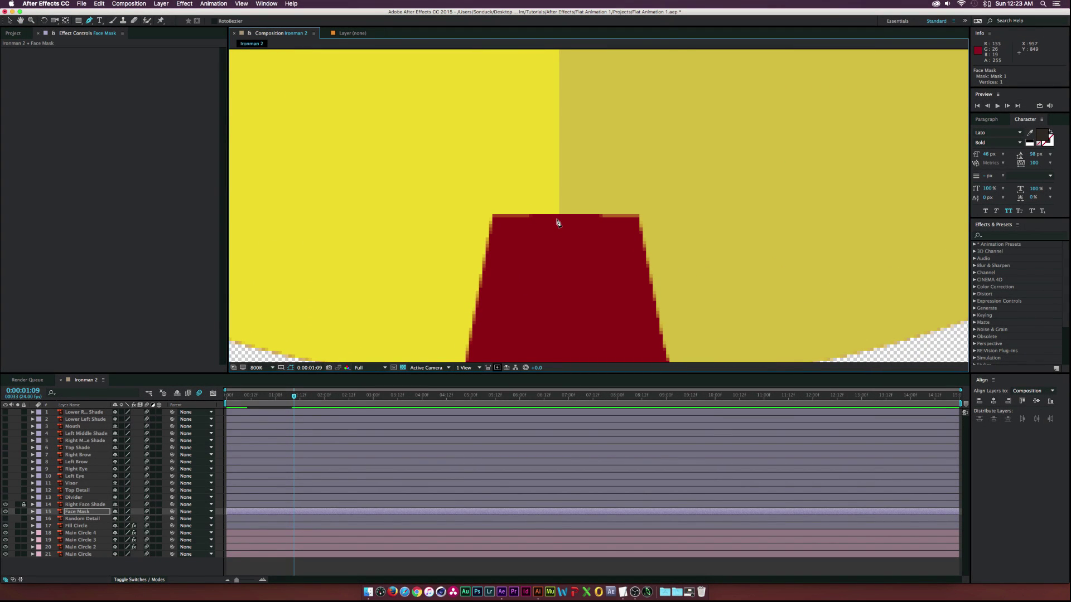
left_click(559, 218)
scroll(555, 180, "down", 3)
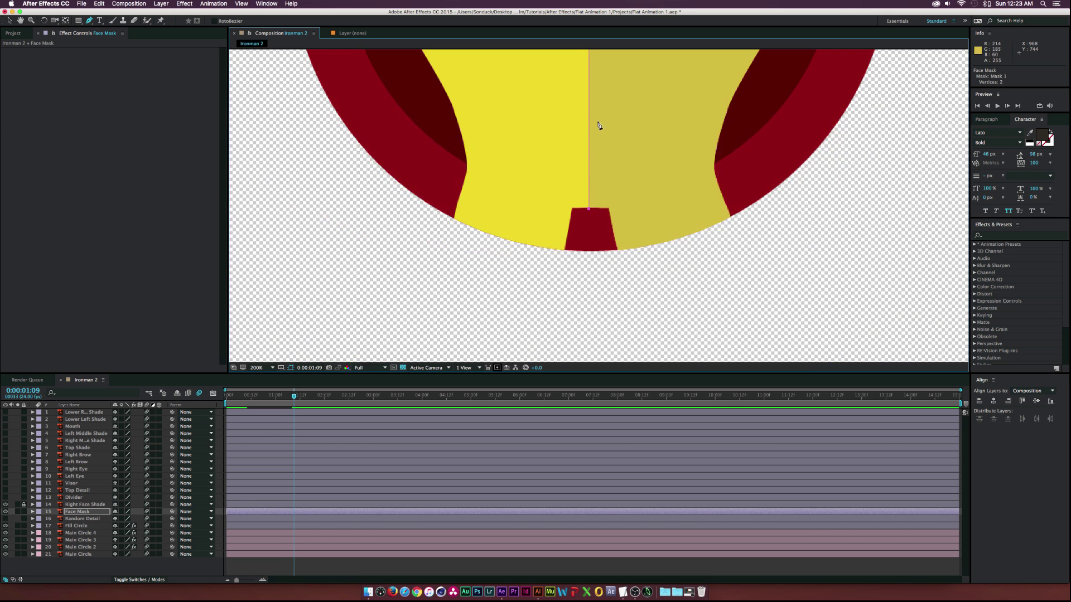
left_click(620, 279)
scroll(634, 281, "down", 2)
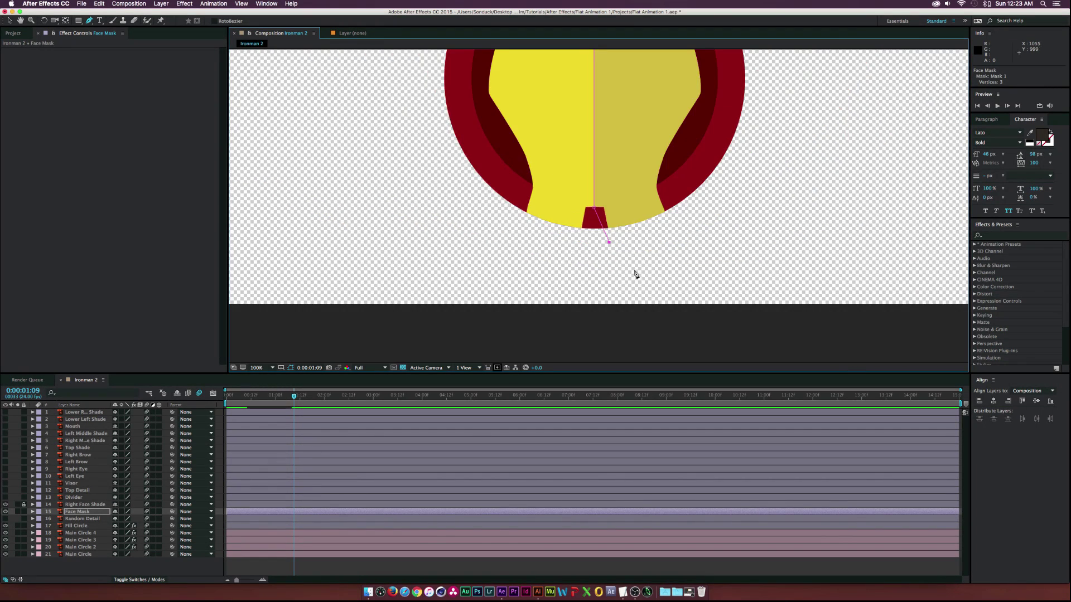
left_click(590, 307)
left_click(616, 89)
left_click(515, 58)
scroll(478, 62, "down", 2)
left_click(520, 114)
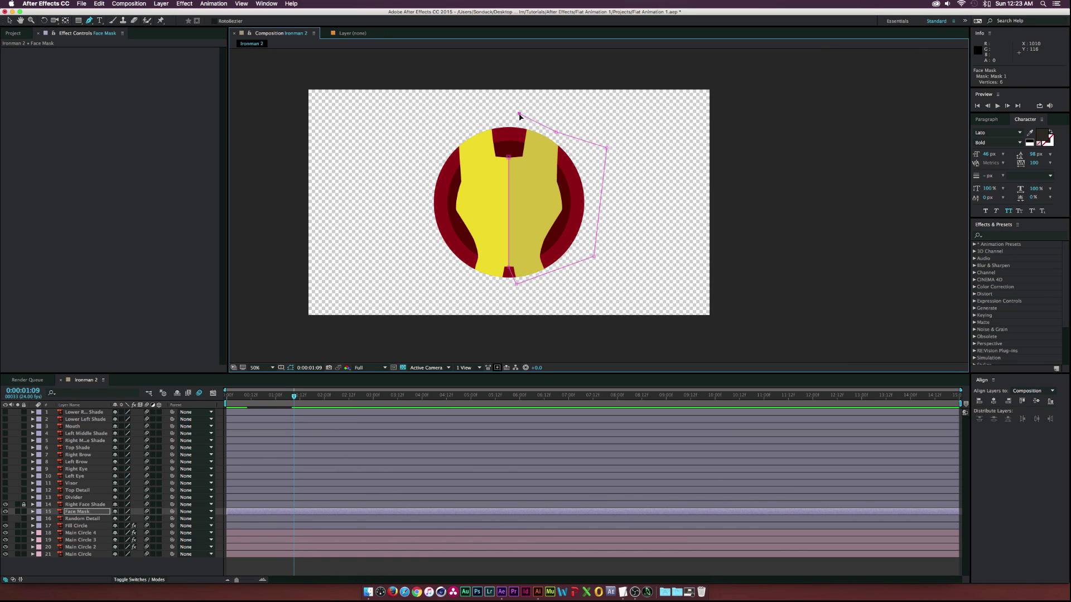
left_click(509, 158)
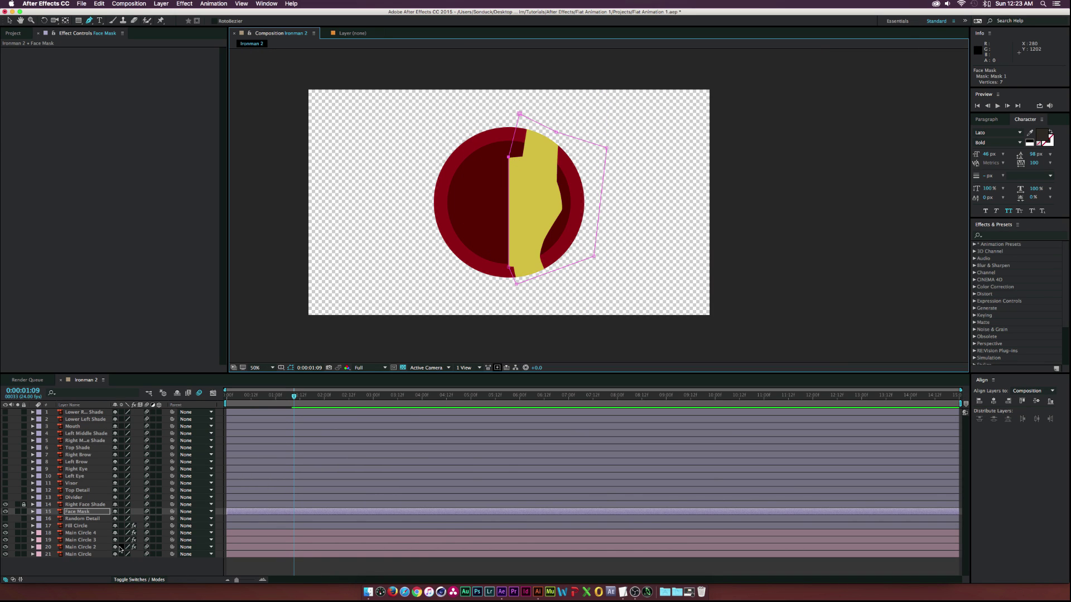
Set Mask 1's mode to Subtract and check the cut face mask
key("m")
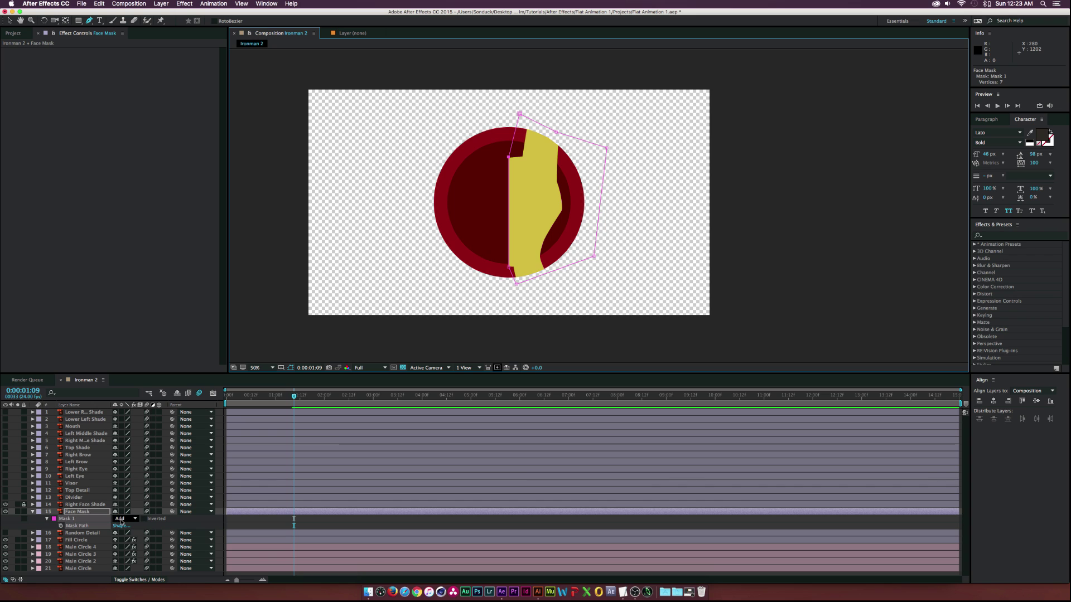
left_click(121, 520)
left_click(133, 542)
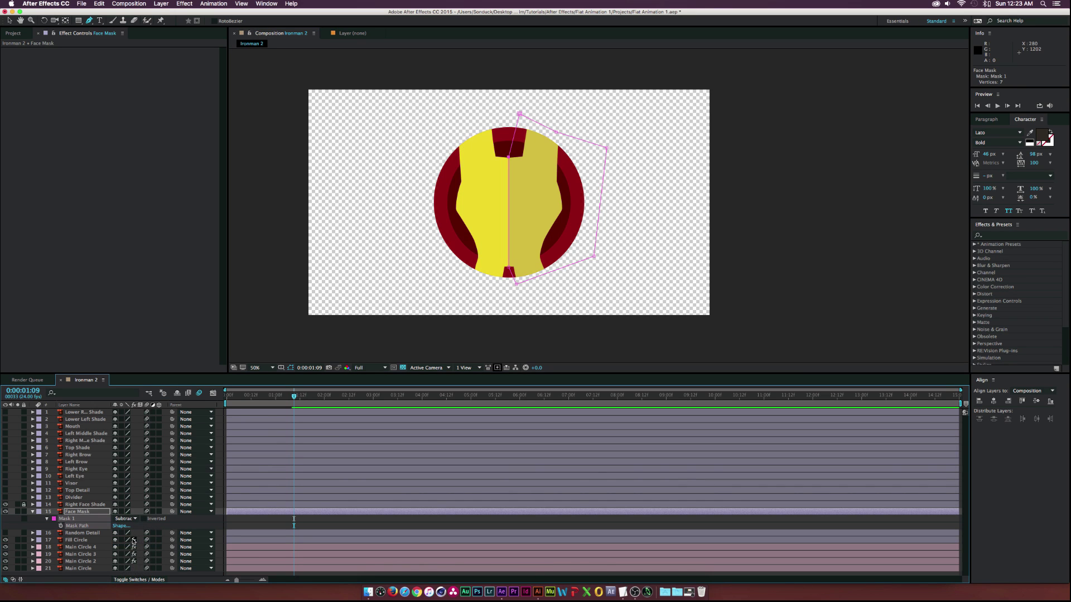
left_click(10, 20)
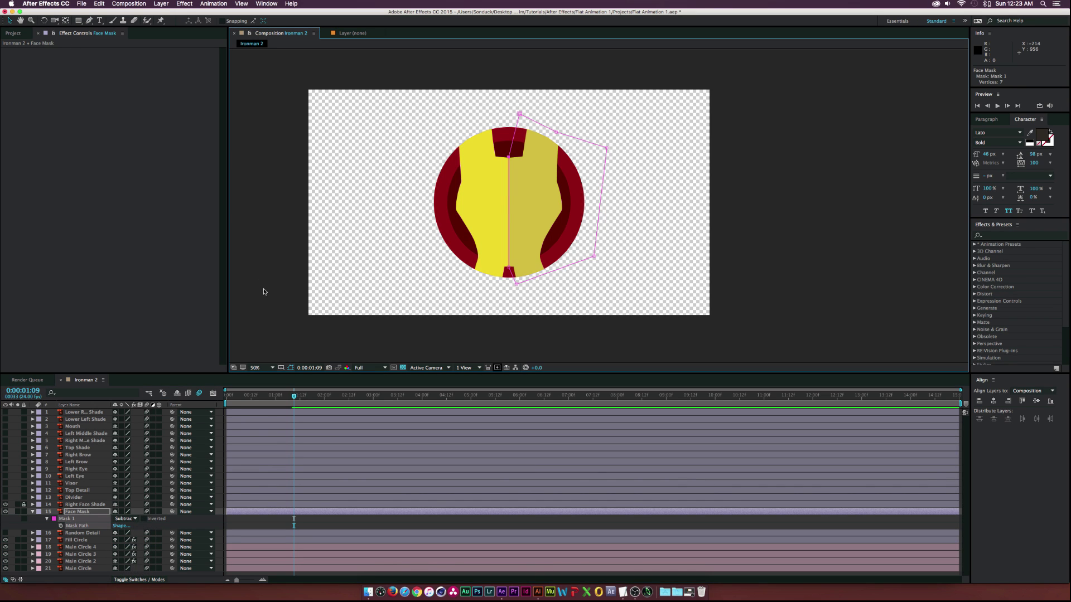
left_click_drag(294, 398, 303, 397)
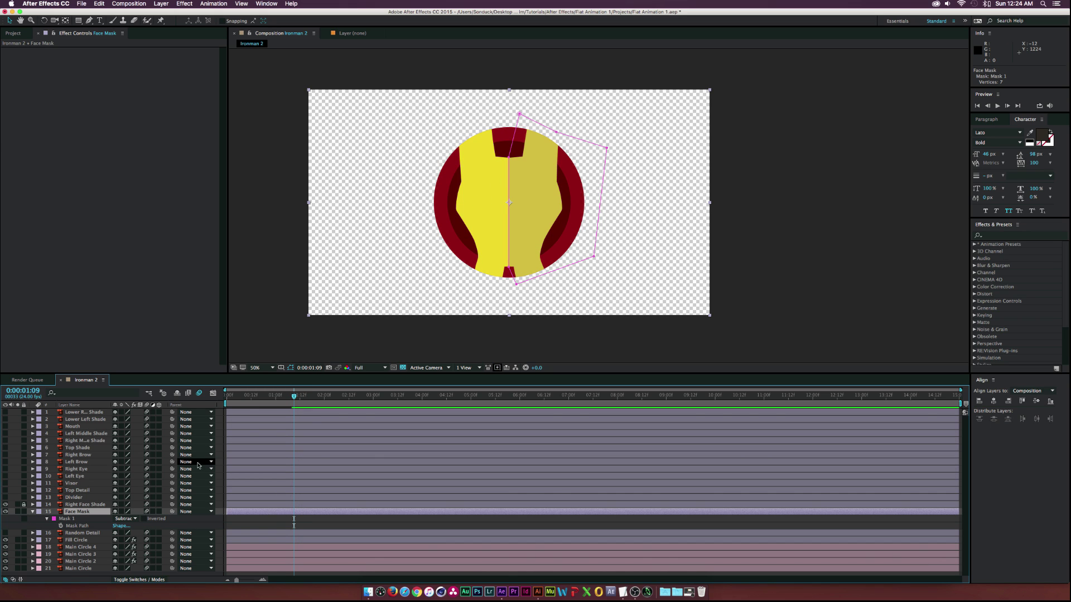
left_click(32, 511)
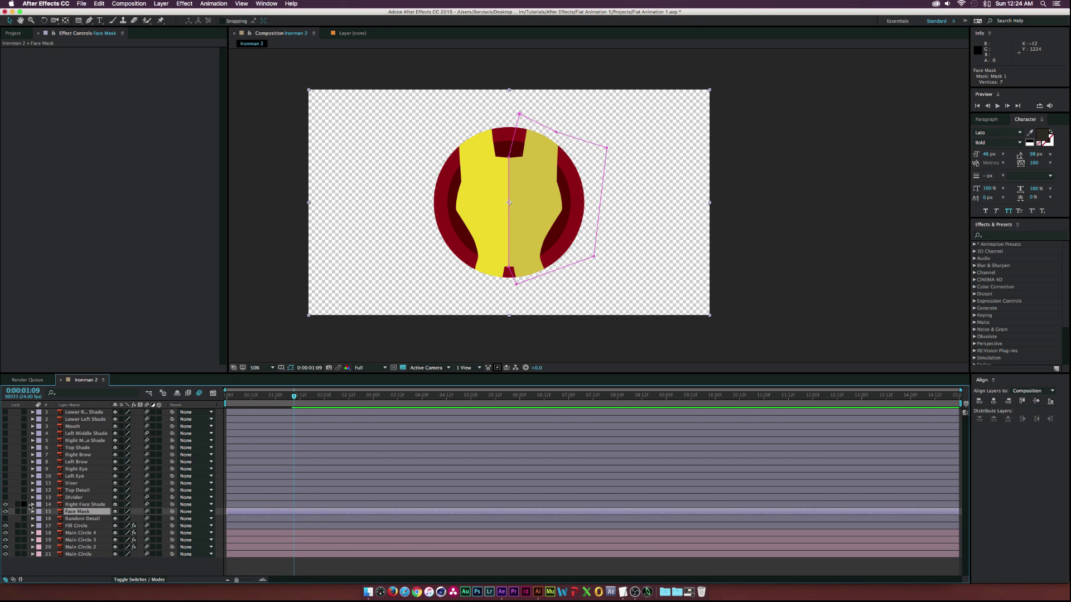
left_click(76, 505)
Add Position keyframes to Right Face Shade and Face Mask, moved to 0:00:01:20
left_click(81, 512, "shift")
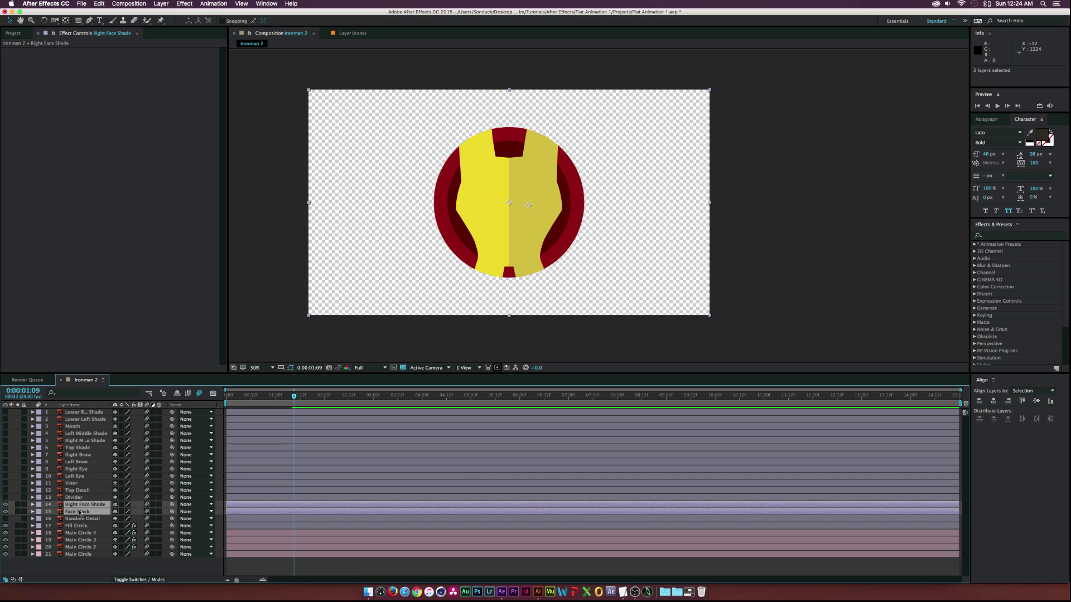
left_click(81, 498)
key("Page_Down")
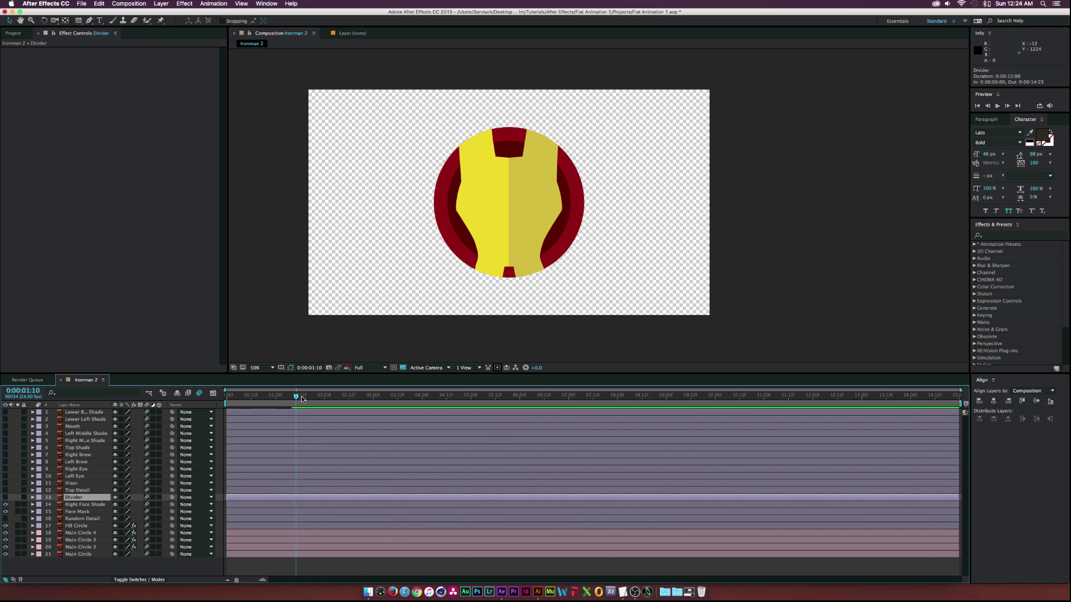
mouse_move(282, 401)
left_mouse_down()
mouse_move(272, 400)
mouse_move(303, 402)
left_mouse_up()
left_click(78, 505)
left_click(71, 512, "shift")
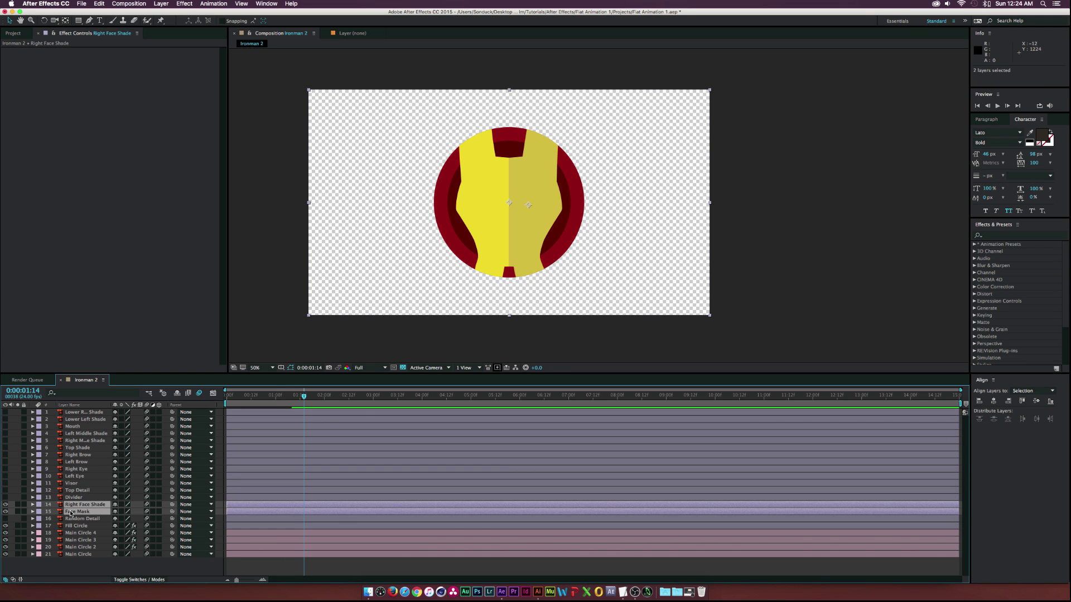
key("p")
left_click(54, 512)
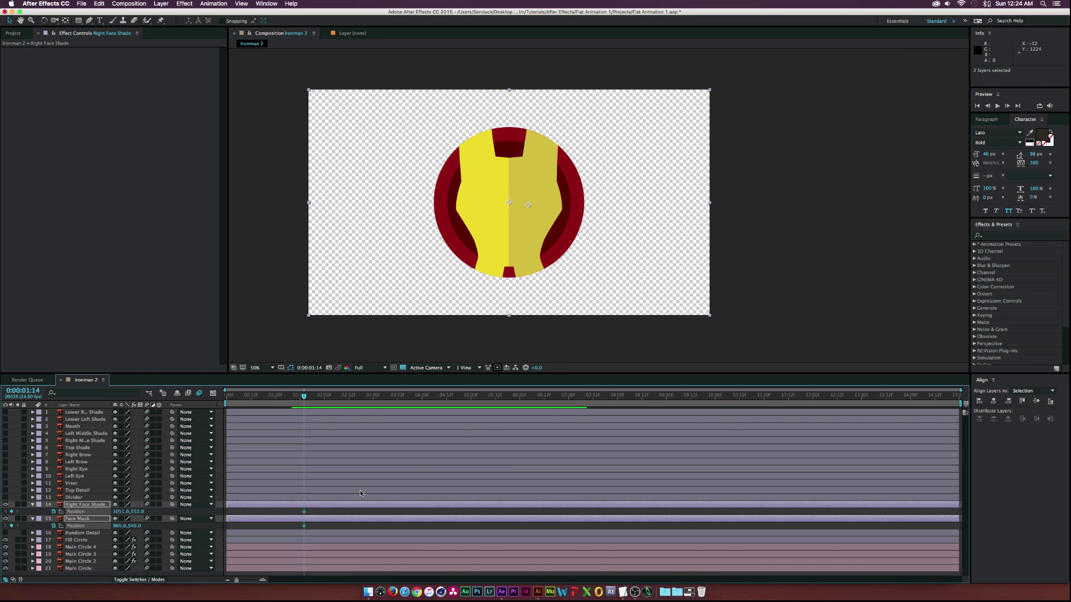
left_click(275, 396)
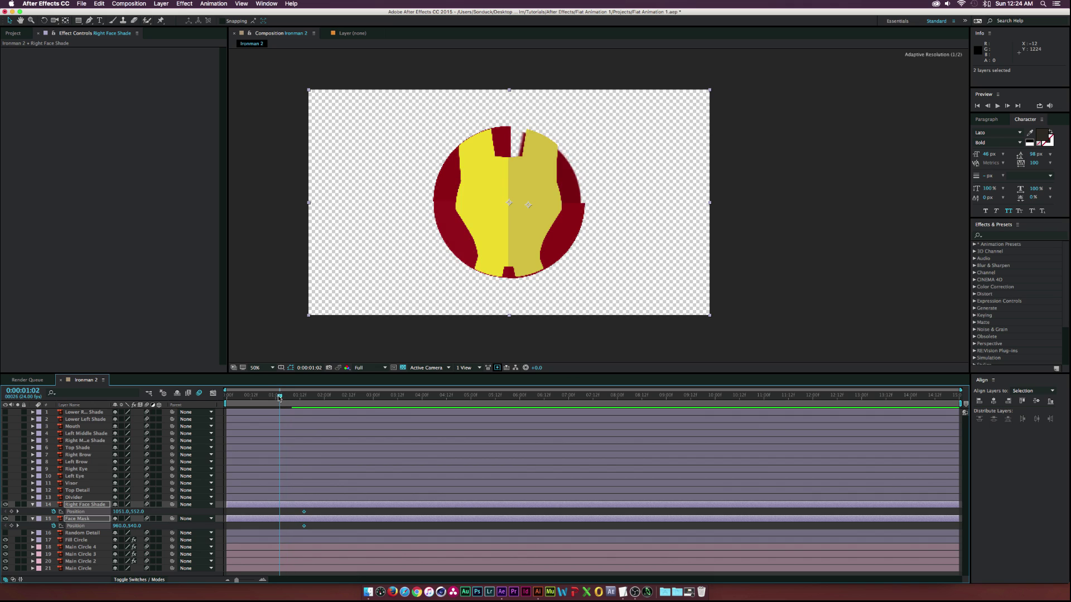
left_click_drag(304, 512, 316, 512)
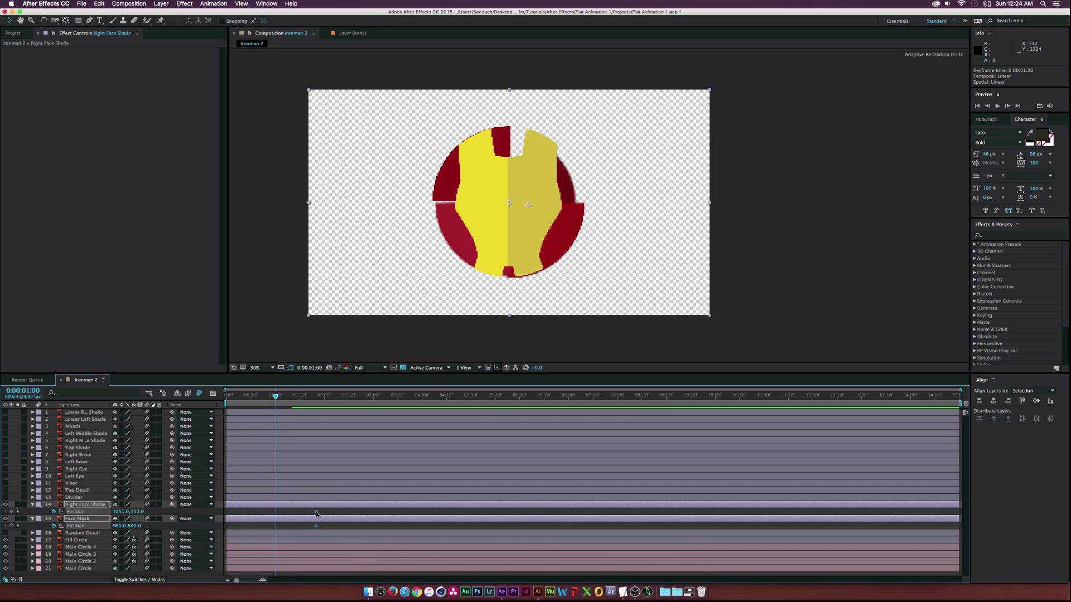
At 0:00:01:08, push the right face half off to the right and the left half left
left_click(291, 396)
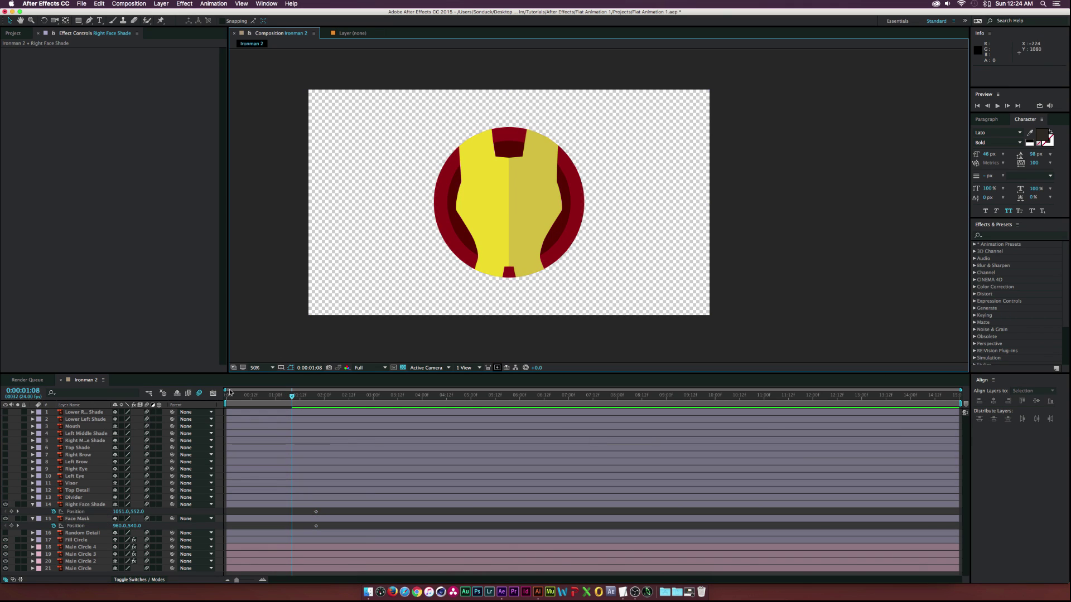
left_click_drag(518, 205, 534, 205)
left_click_drag(147, 512, 208, 514)
left_click_drag(255, 513, 293, 512)
left_click_drag(120, 526, 3, 525)
left_click_drag(119, 526, 69, 524)
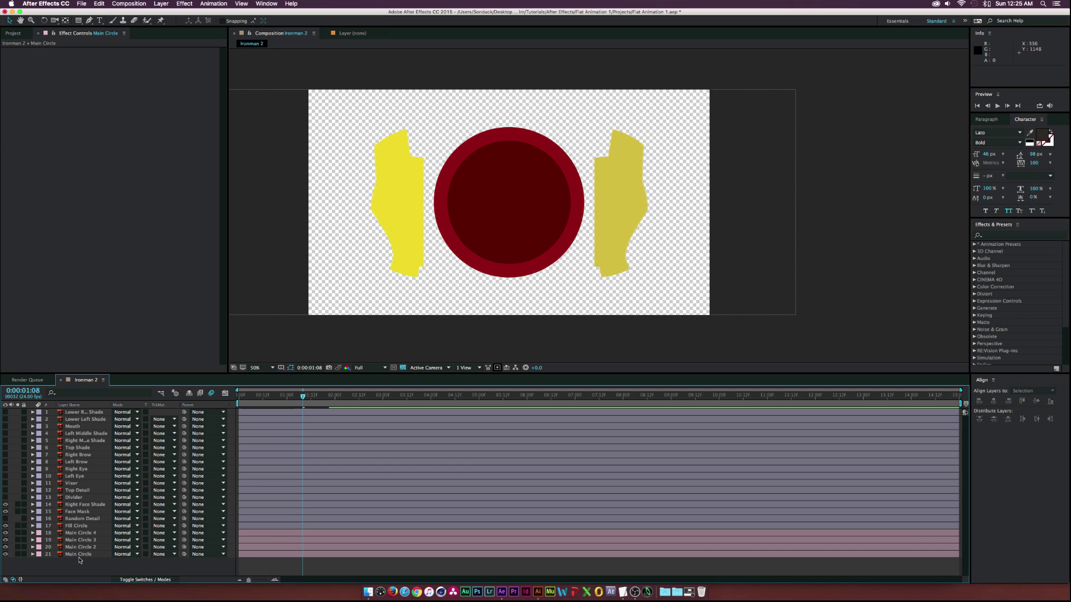
Duplicate Main Circle above Random Detail and delete Mask 1 from the copy, Main Circle 5
left_click(79, 555)
key("ctrl+d")
left_click_drag(81, 557, 80, 516)
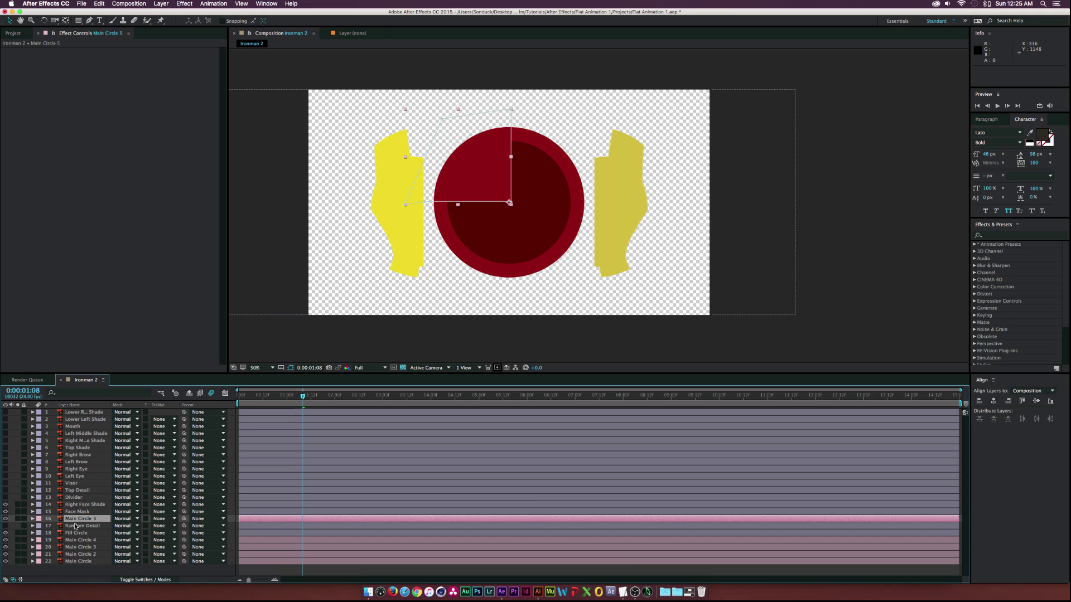
key("m")
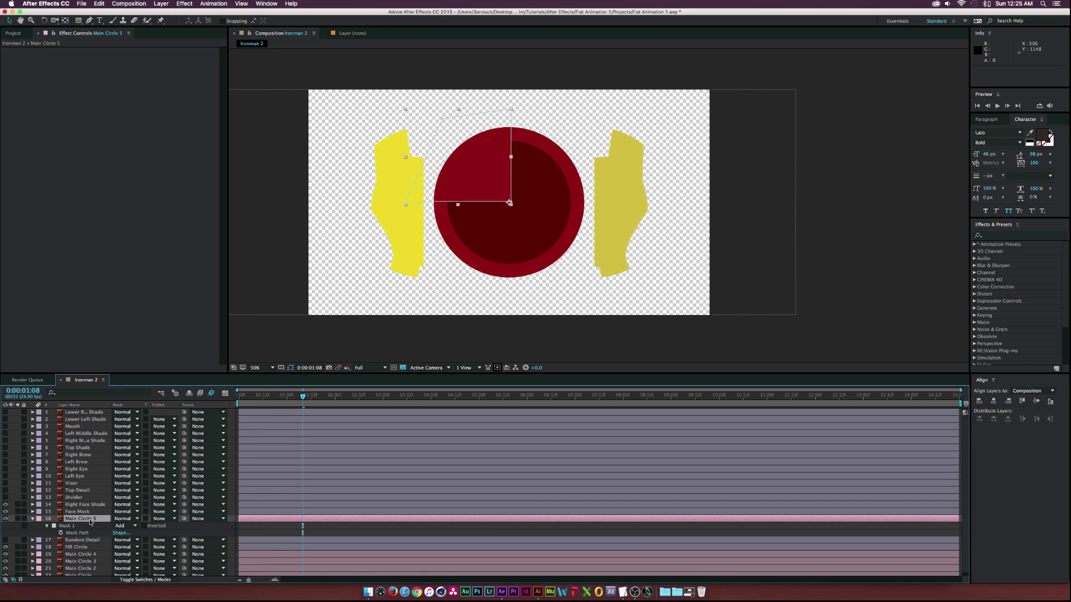
left_click(61, 527)
key("Delete")
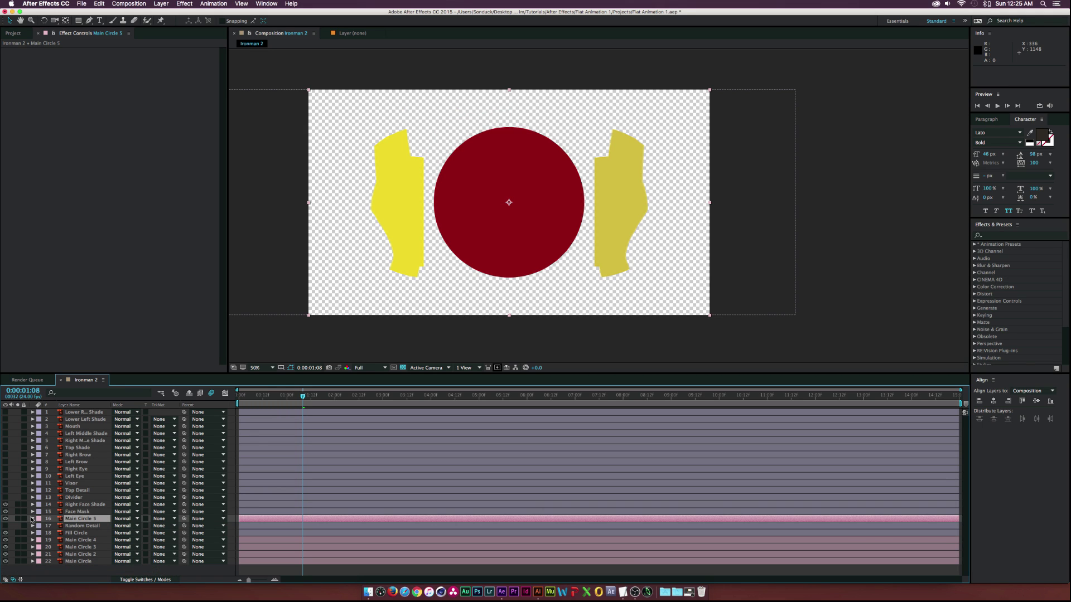
Pre-compose the Face Mask and Right Face Shade layers
left_click(80, 511)
left_click(82, 505, "shift")
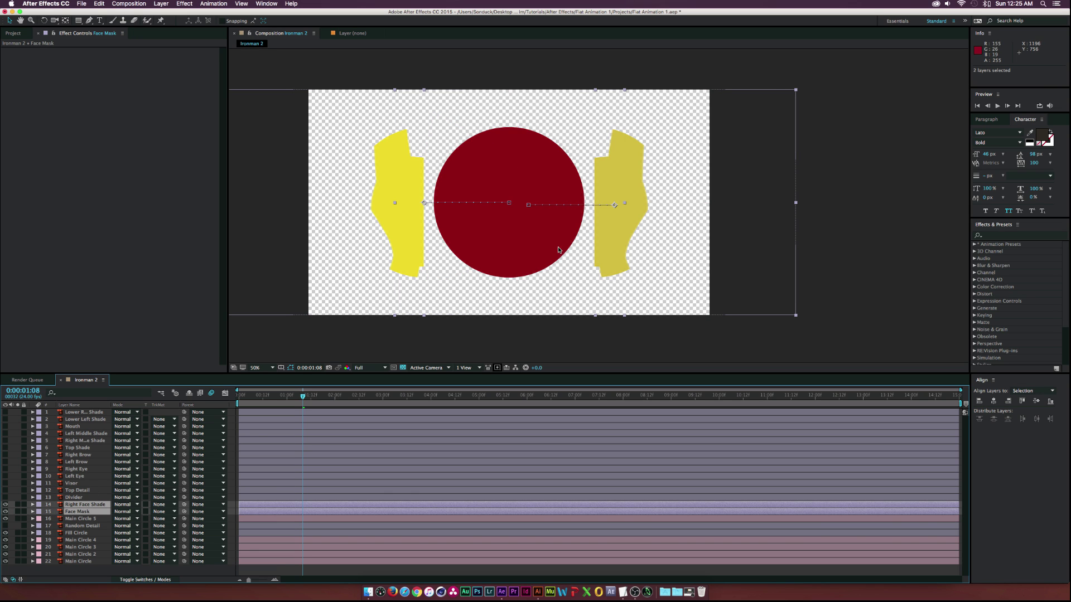
left_click(162, 4)
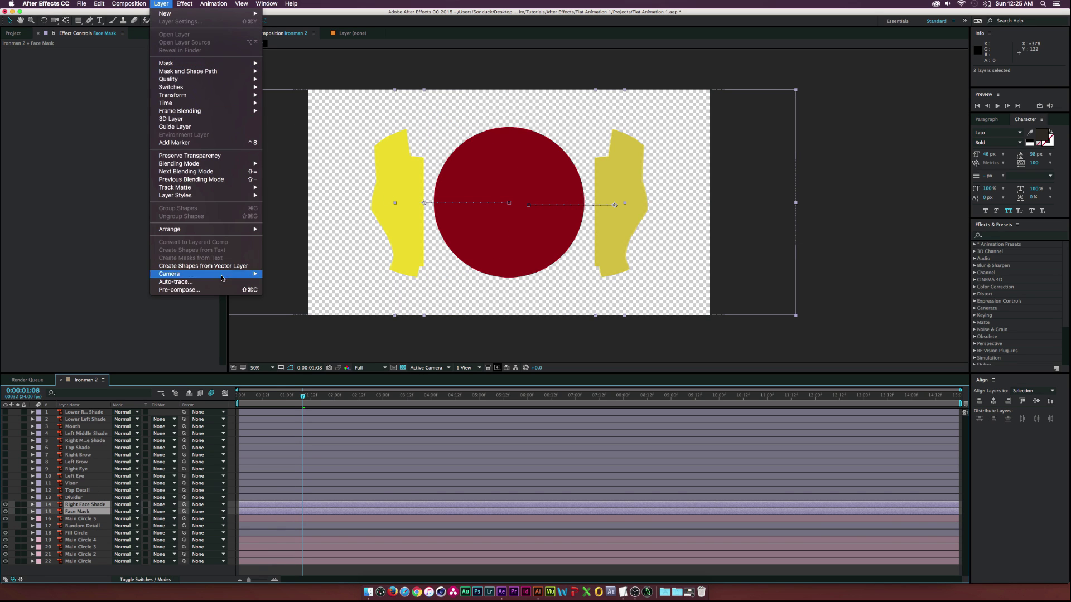
left_click(229, 291)
Create the 'Mask' precomp and move it below Main Circle 5
type("Mask")
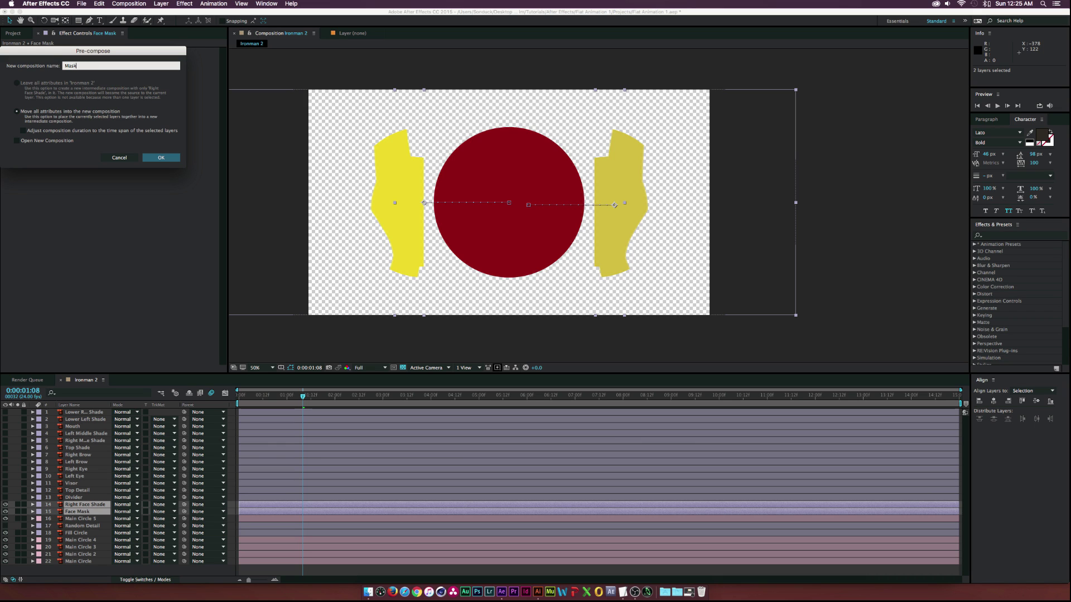
key("Return")
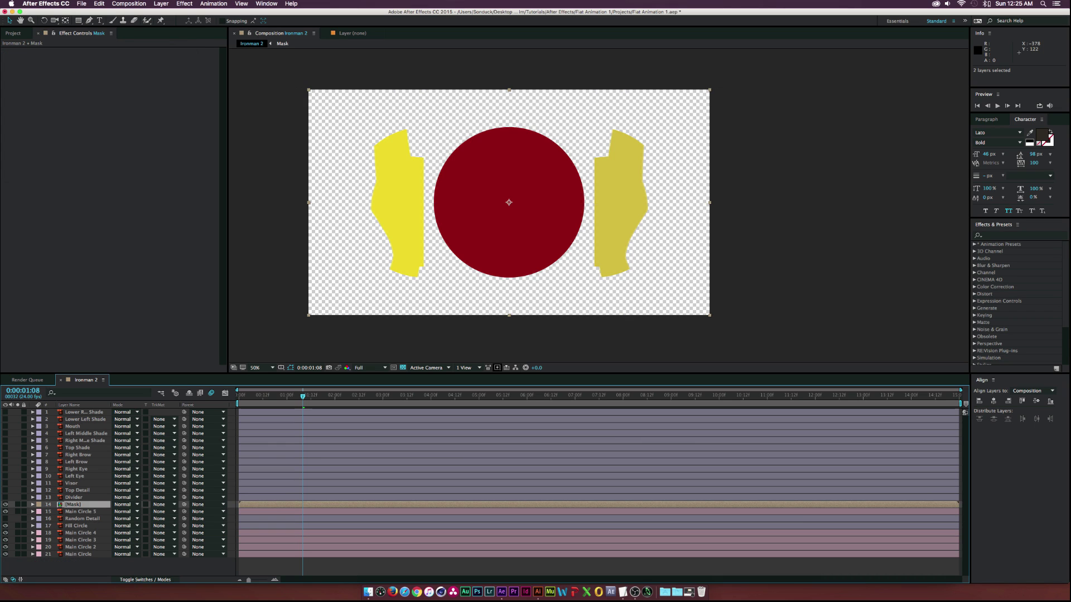
left_click(80, 512)
left_click_drag(74, 506, 78, 515)
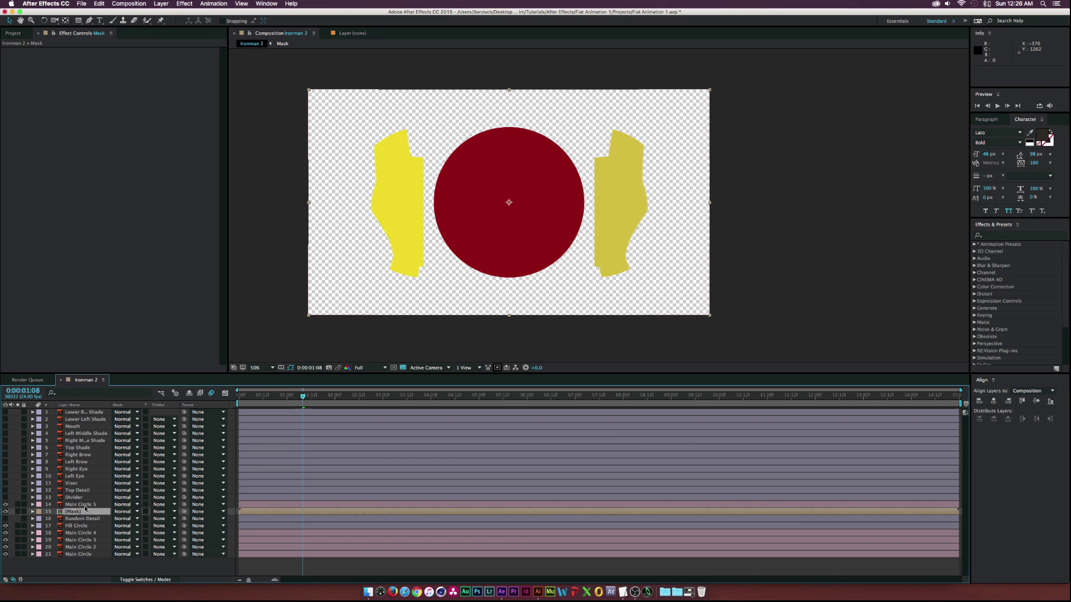
Set Mask's track matte to Alpha Matte 'Main Circle 5' and view the faceplate at 1:23
left_click(155, 512)
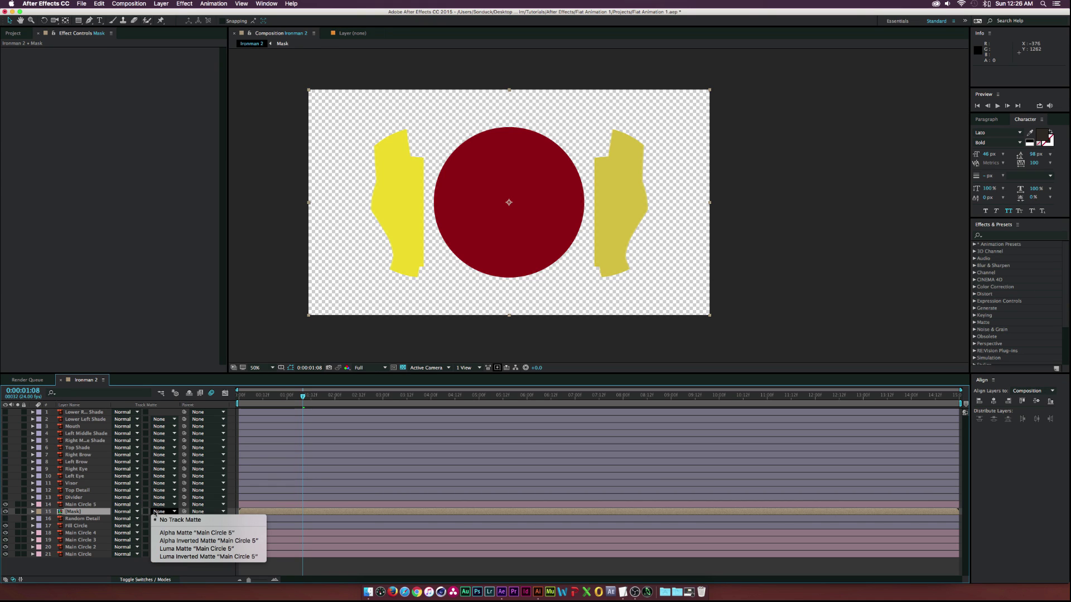
left_click(168, 533)
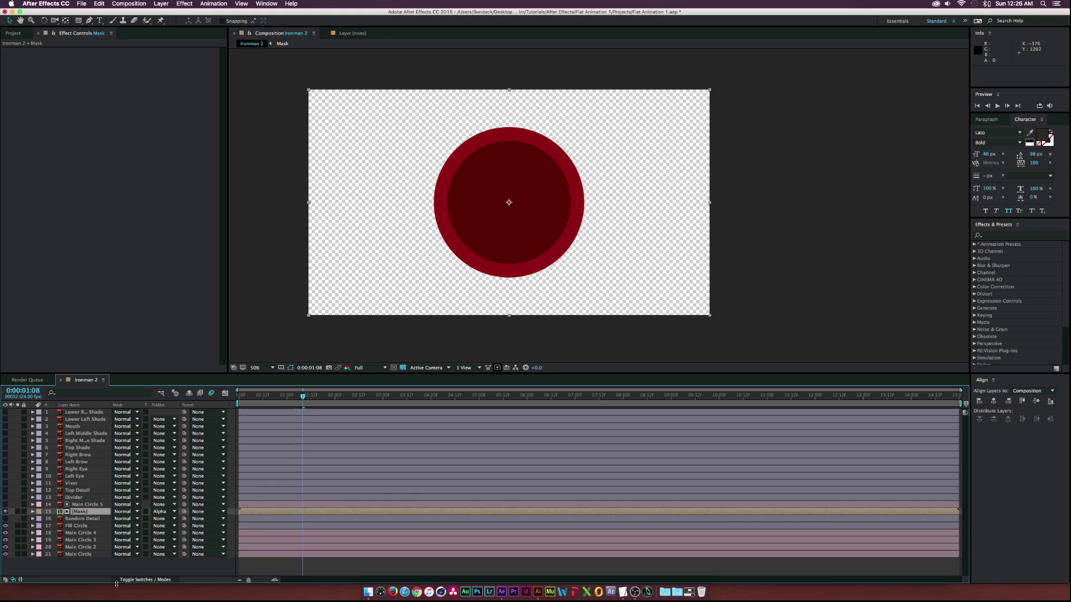
mouse_move(305, 397)
left_mouse_down()
mouse_move(354, 397)
mouse_move(316, 400)
left_mouse_up()
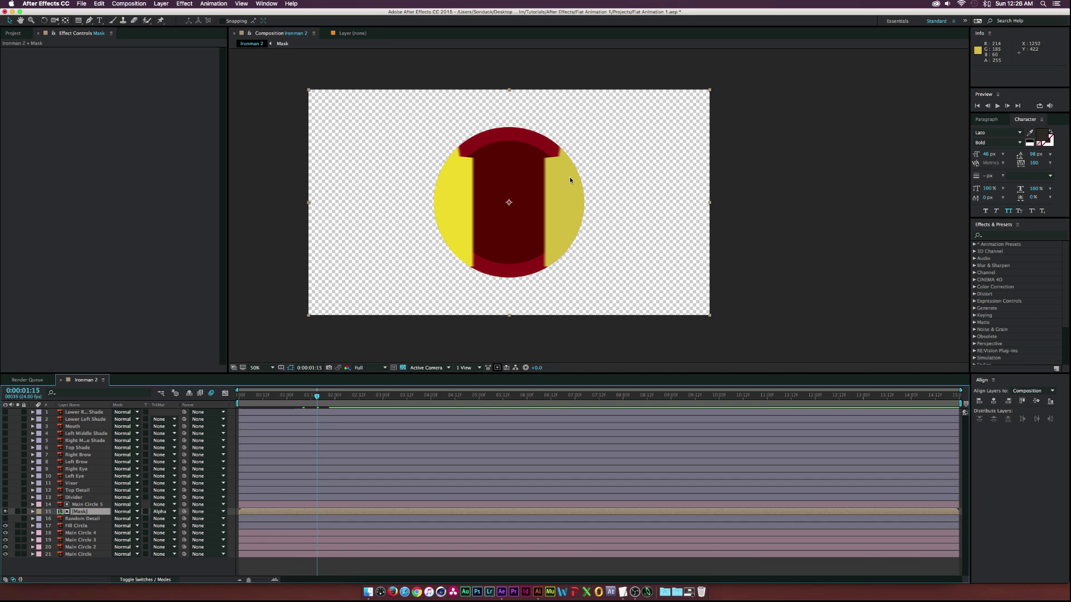
left_click(89, 517)
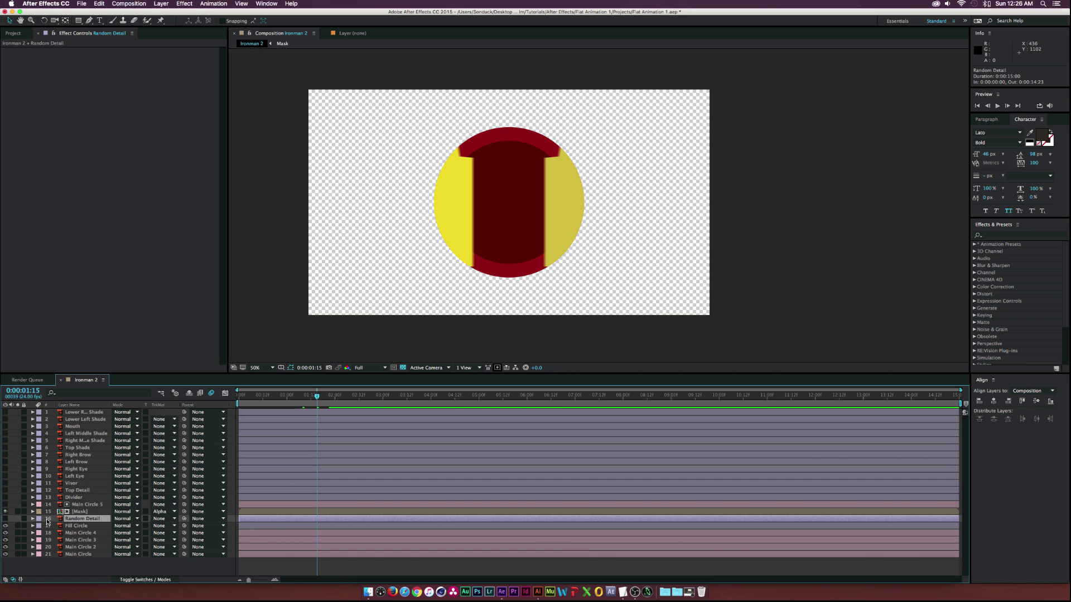
Show Random Detail and keyframe its Position from Y 281 at 1:18 to resting at 2:02
left_click(6, 520)
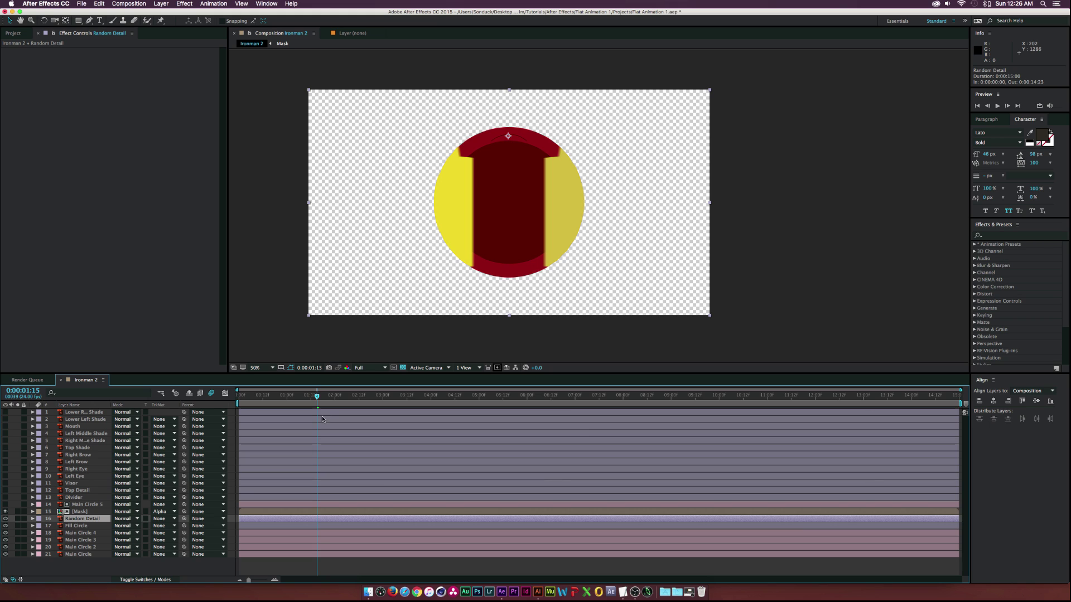
mouse_move(315, 397)
left_mouse_down()
mouse_move(343, 396)
mouse_move(322, 396)
mouse_move(333, 396)
left_mouse_up()
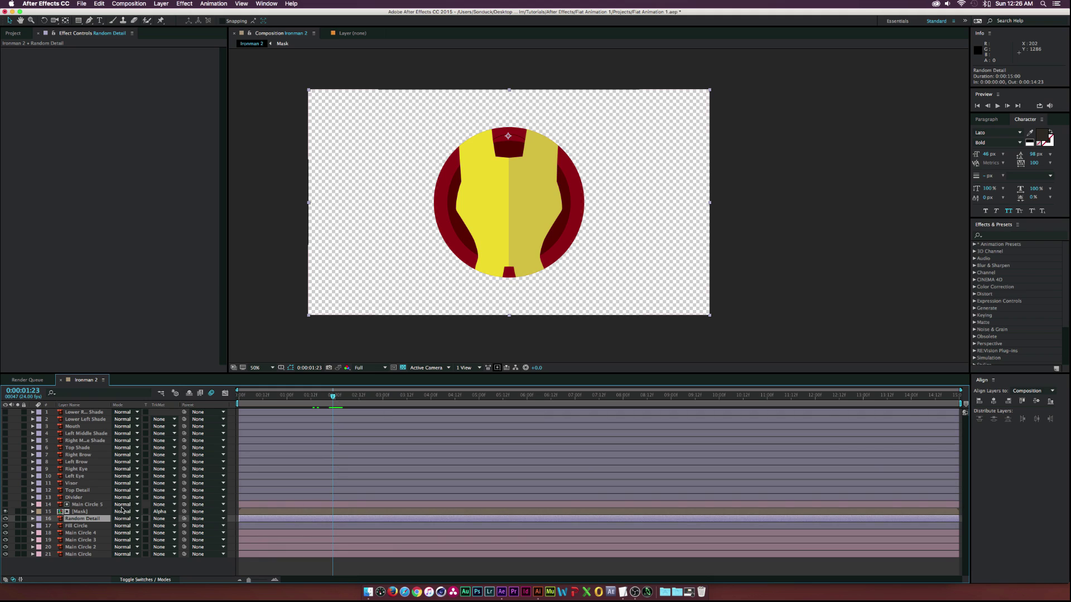
key("p")
left_click(54, 526)
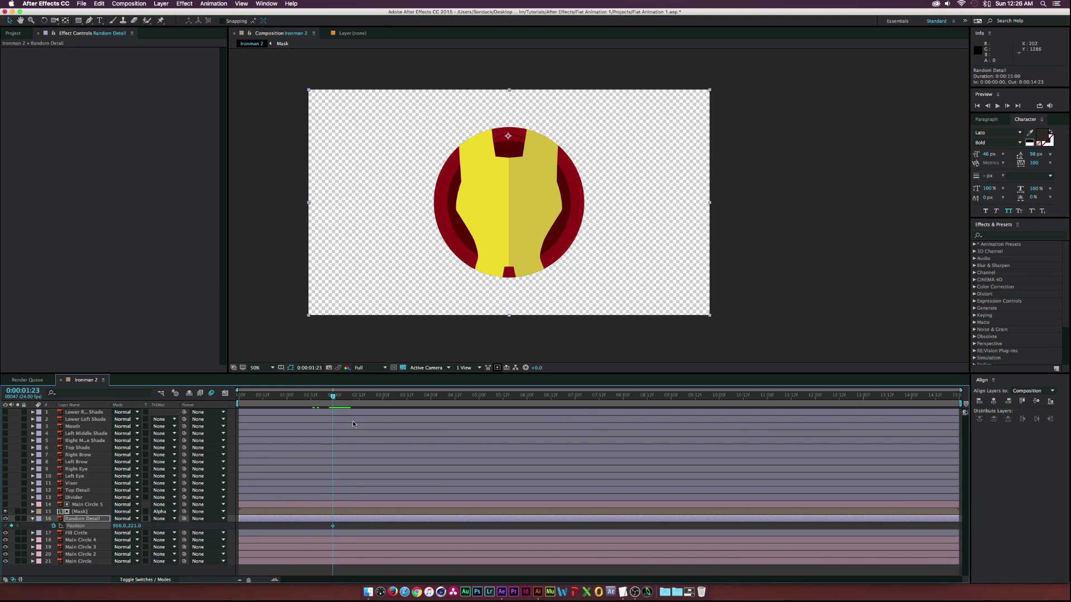
left_click_drag(332, 526, 339, 526)
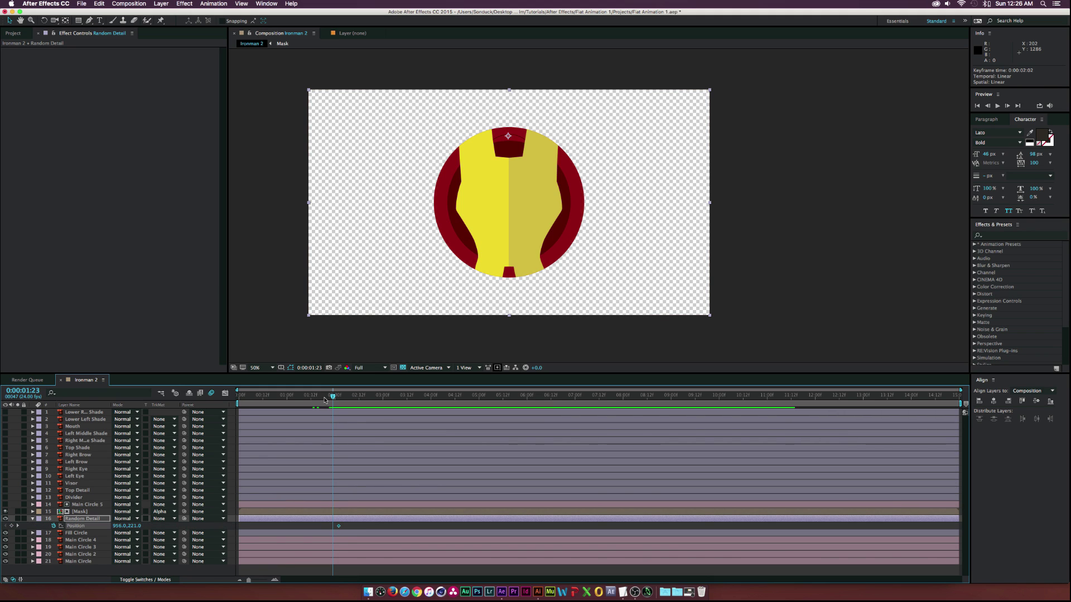
left_click_drag(325, 399, 323, 397)
left_click_drag(136, 526, 165, 522)
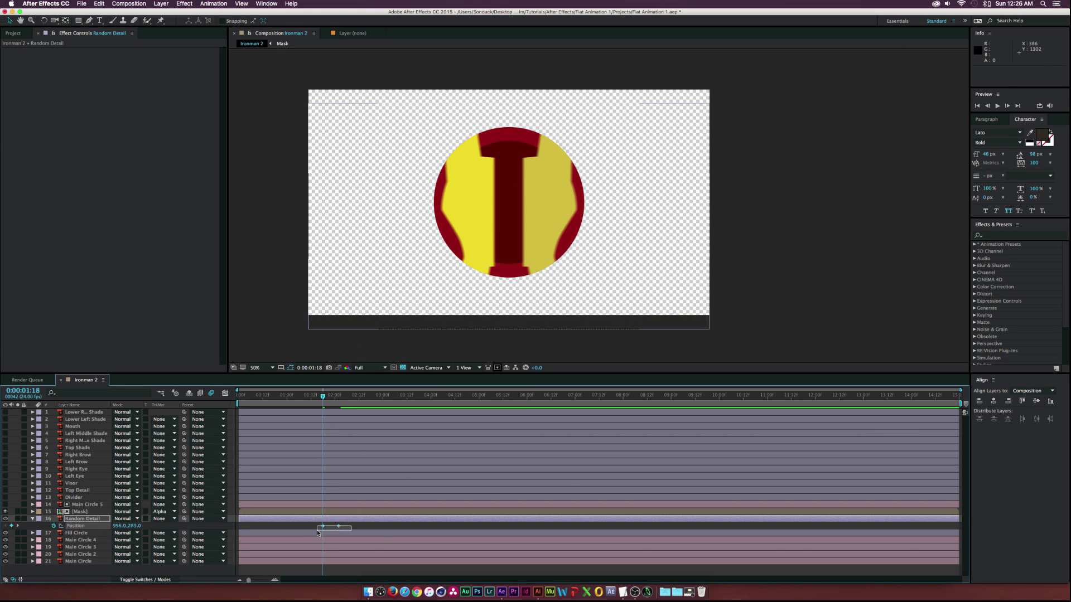
left_click(337, 527)
left_click(337, 528)
Inspect the Mask precomp's Position keyframes, then preview Ironman 2 up to 0:00:02:05
double_click(79, 512)
left_click_drag(88, 479, 106, 412)
key("u")
left_click_drag(327, 467, 333, 412)
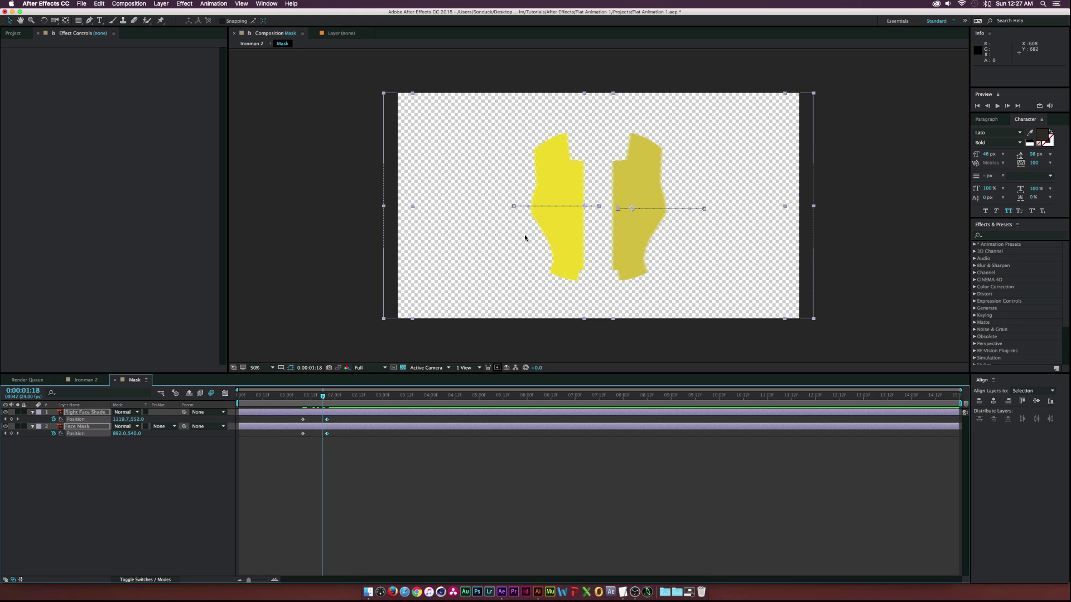
left_click(71, 382)
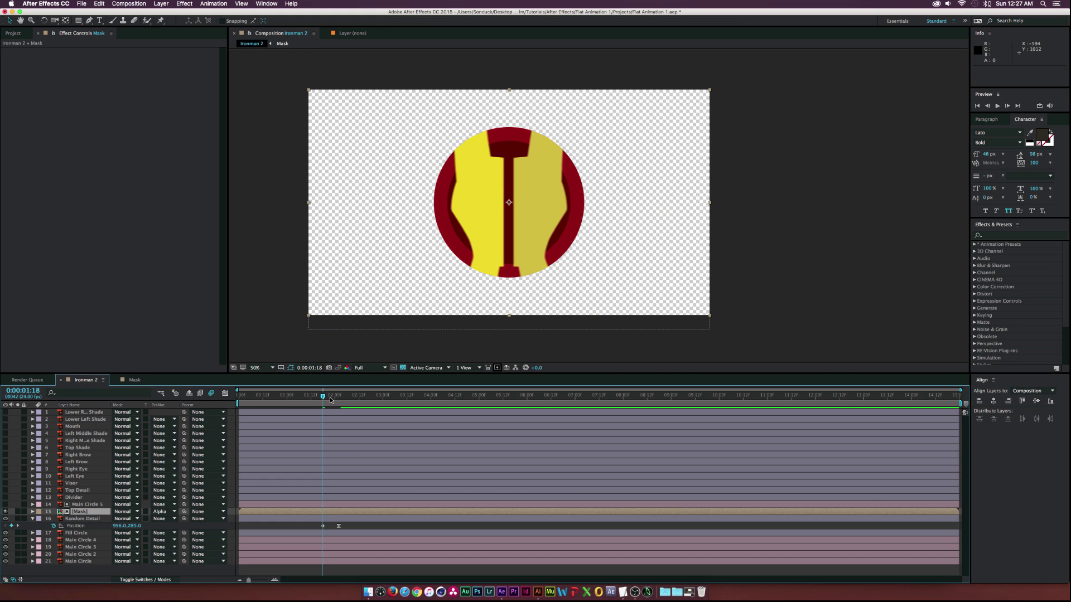
left_click_drag(331, 397, 350, 397)
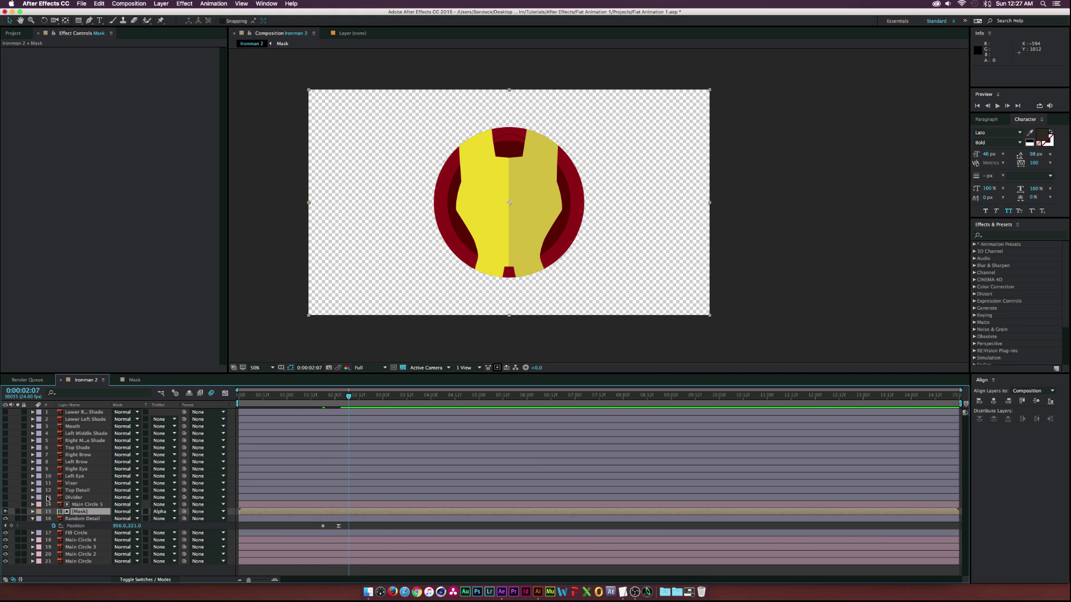
Move the five shade layers to the top of the stack and make them visible
left_click(32, 519)
left_click(81, 413)
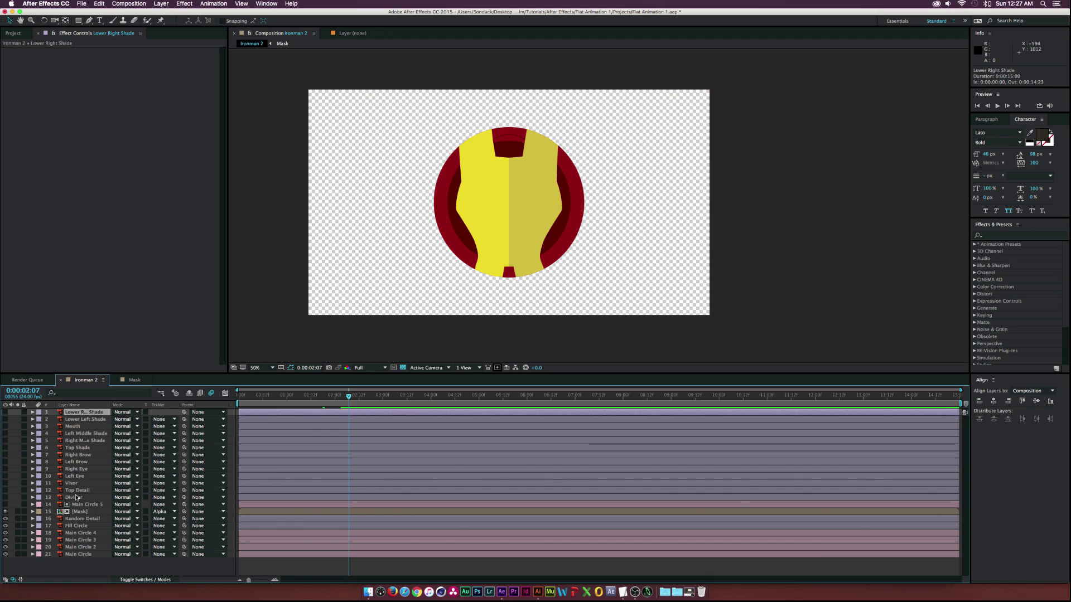
left_click(72, 564)
left_click(90, 413)
left_click(86, 420, "super")
left_click(85, 434, "super")
left_click(85, 441, "super")
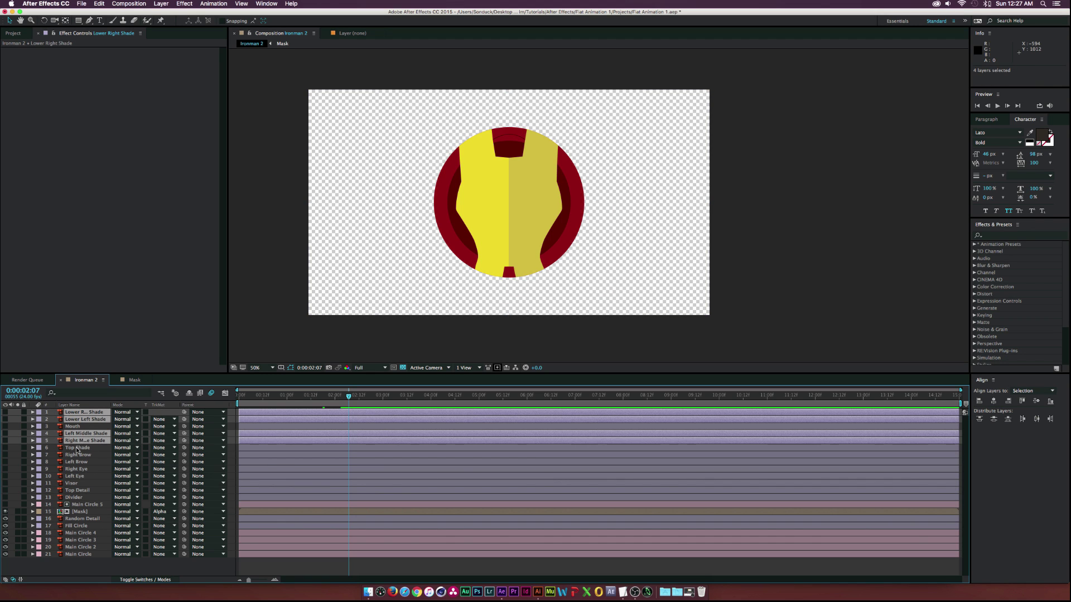
left_click(79, 448, "super")
left_click_drag(72, 434, 14, 415)
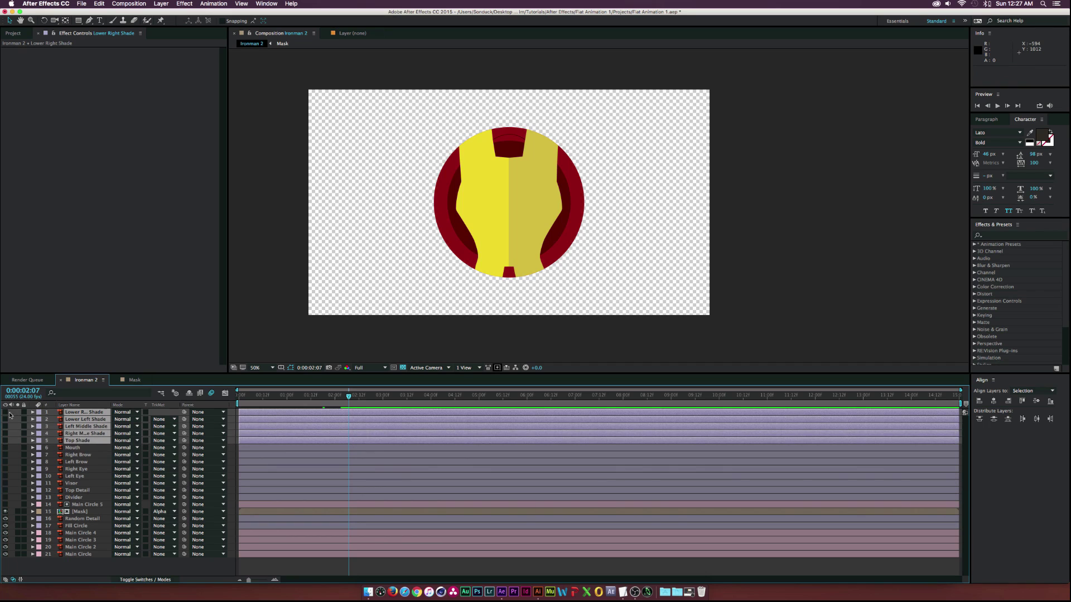
left_click(5, 412)
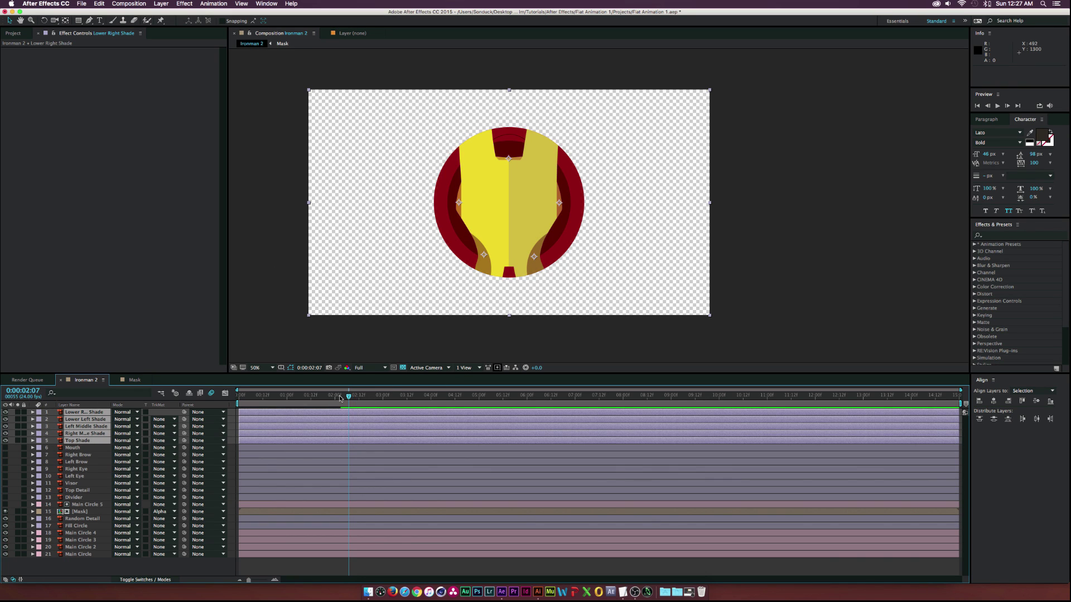
left_click(756, 260)
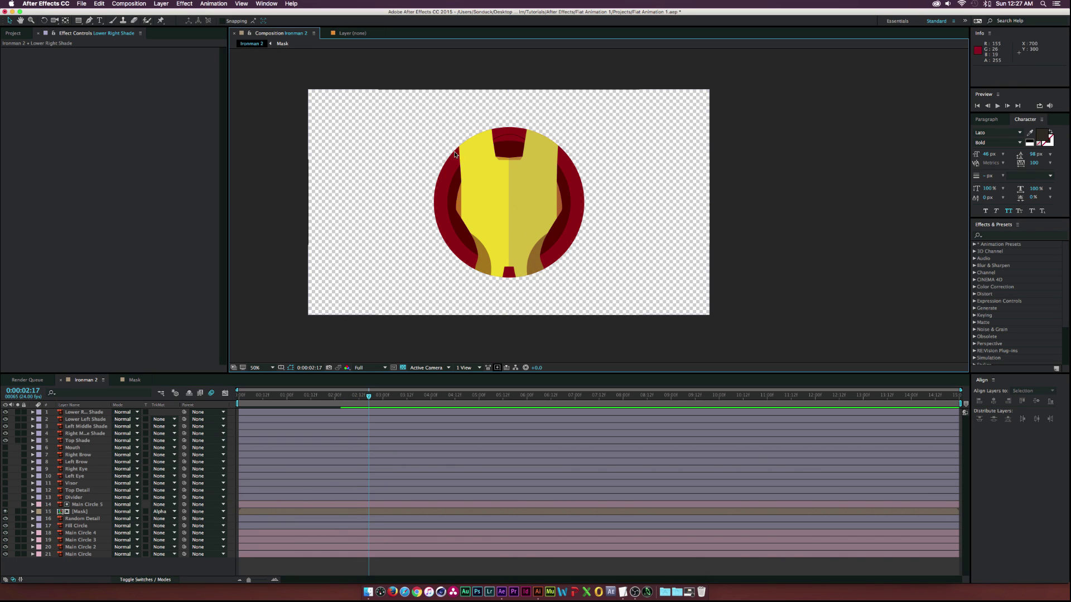
Keyframe the five shades' positions, resting at about 3:00 and pushed outward at 2:10
left_click_drag(345, 398, 357, 398)
left_click(71, 413)
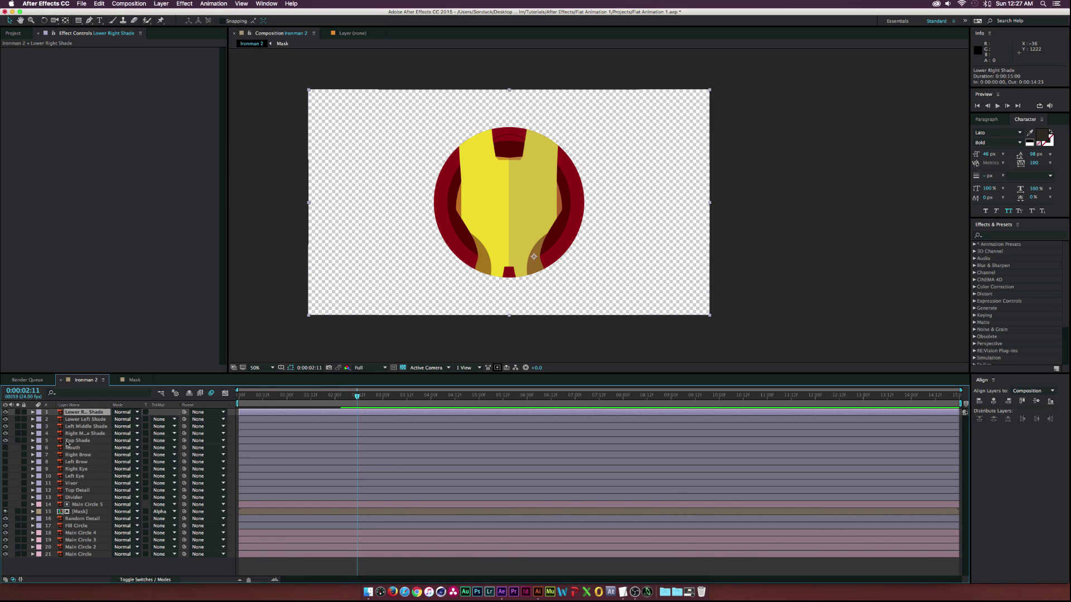
left_click(69, 441, "shift")
key("alt+shift+p")
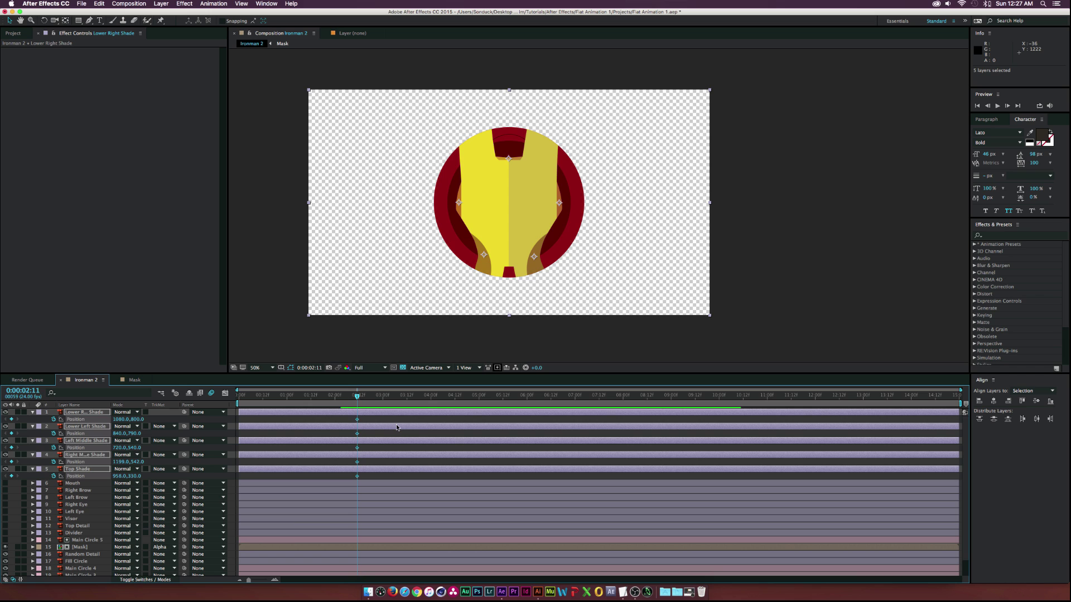
left_click_drag(357, 420, 385, 420)
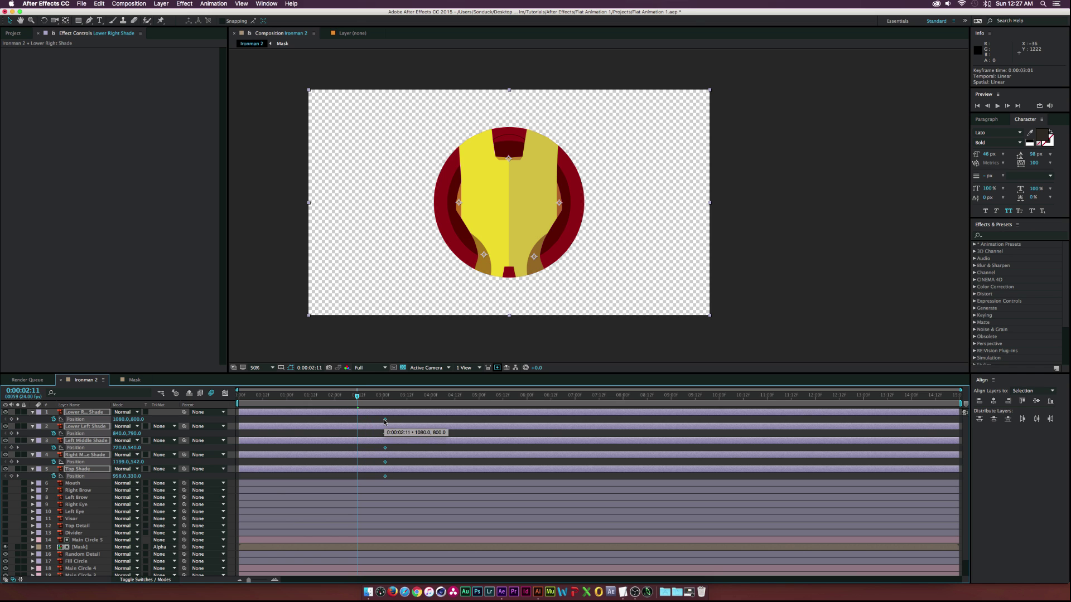
left_click(326, 328)
left_click_drag(528, 257, 556, 256)
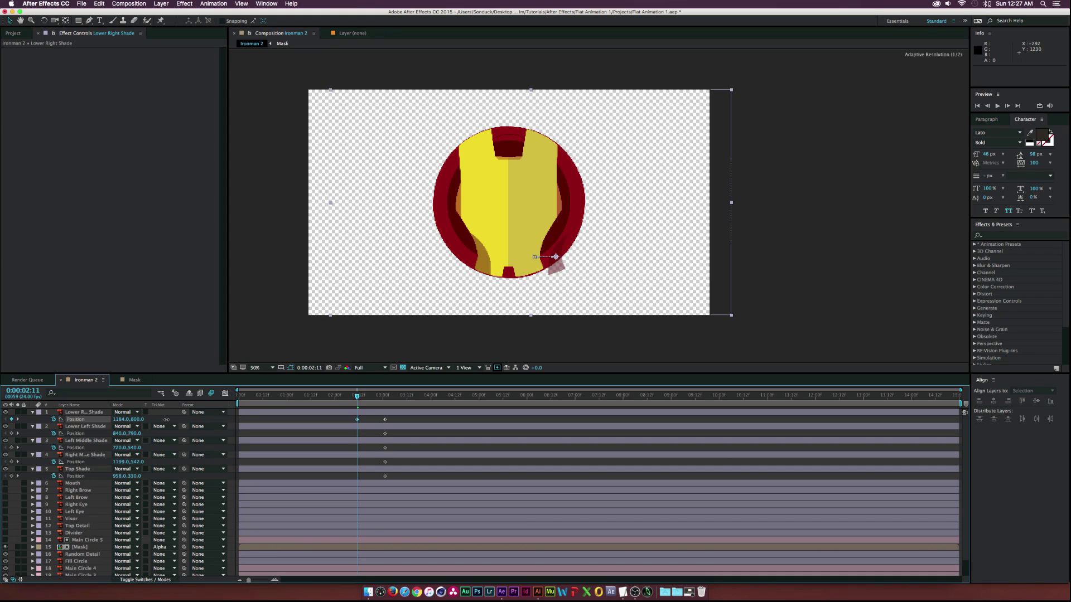
left_click_drag(119, 435, 120, 477)
left_click_drag(356, 395, 380, 485)
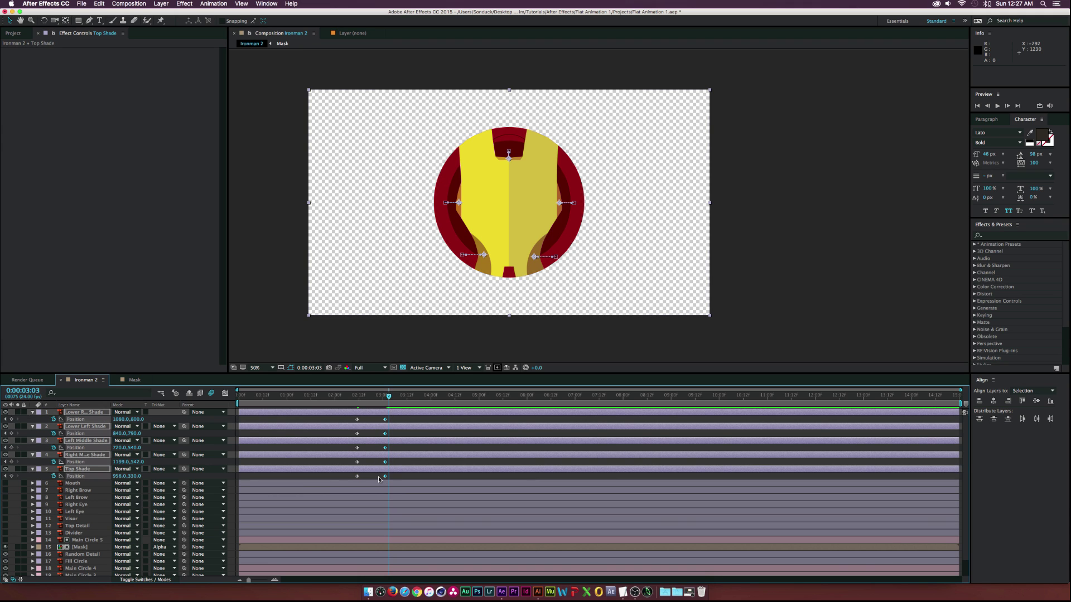
Ease the shade keyframes with F9, stagger them per layer, and pre-compose the shades as Shading
key("F9")
left_click_drag(389, 396, 366, 477)
left_click(403, 422)
left_click(358, 448)
left_click(390, 476)
left_click_drag(343, 399, 424, 489)
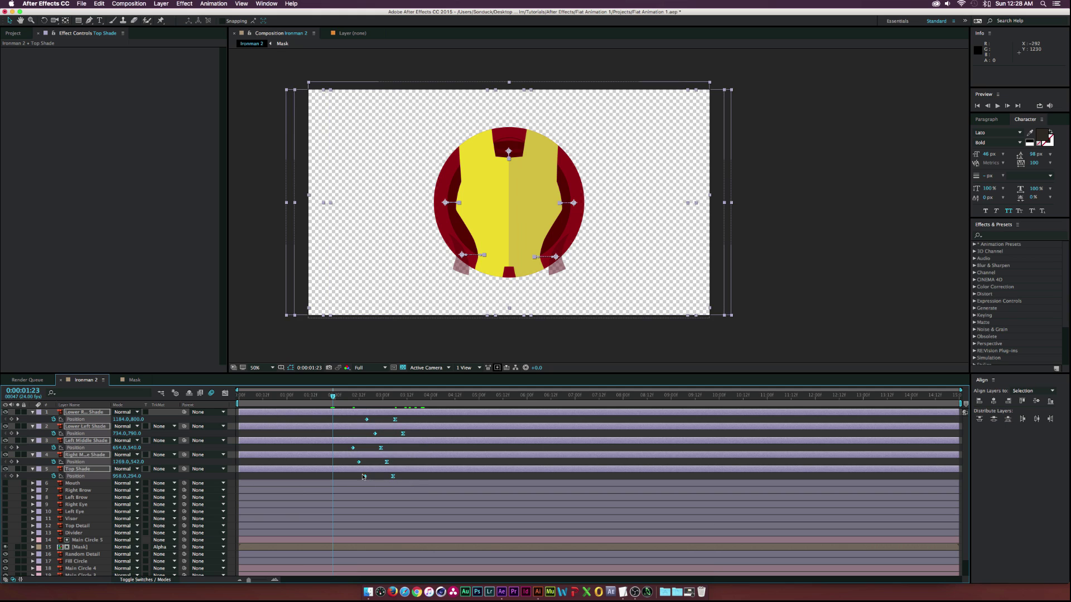
left_click(356, 478)
left_click_drag(348, 480, 374, 397)
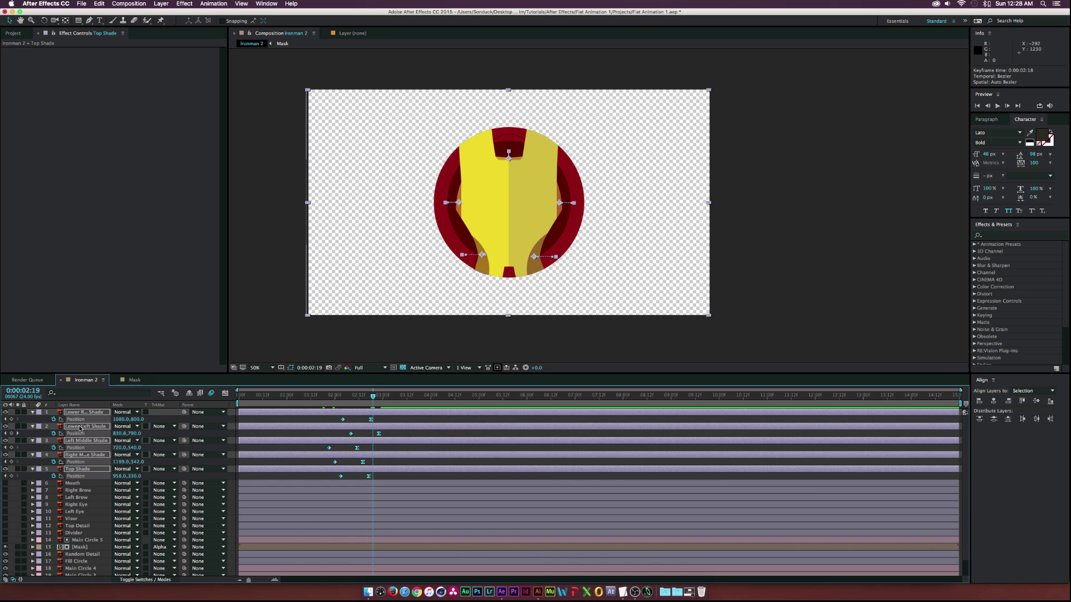
key("super+shift+c")
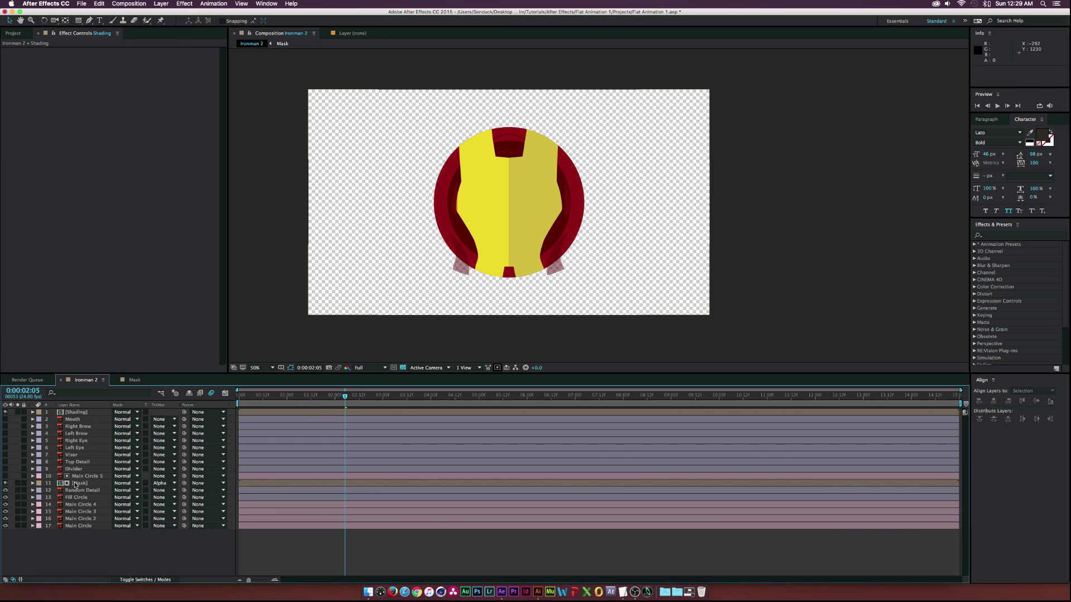
Clip Shading with a duplicate [Mask] above it and delay Shading to start at 0:00:01:19
left_click(79, 484)
key("super+d")
left_click_drag(78, 476, 75, 412)
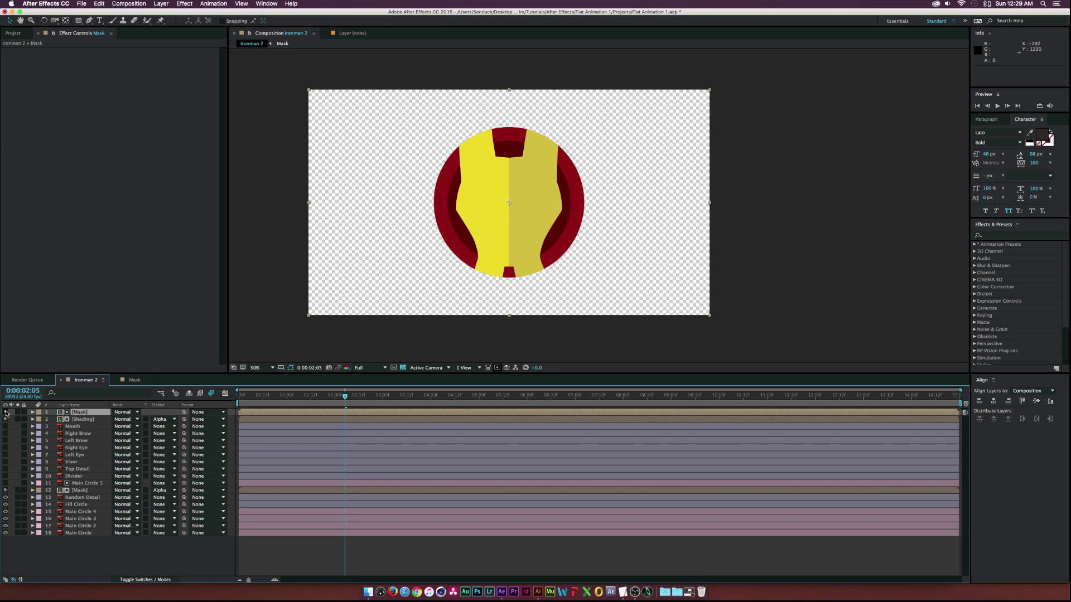
mouse_move(344, 403)
left_mouse_down()
mouse_move(336, 401)
mouse_move(356, 401)
mouse_move(309, 400)
mouse_move(329, 401)
left_mouse_up()
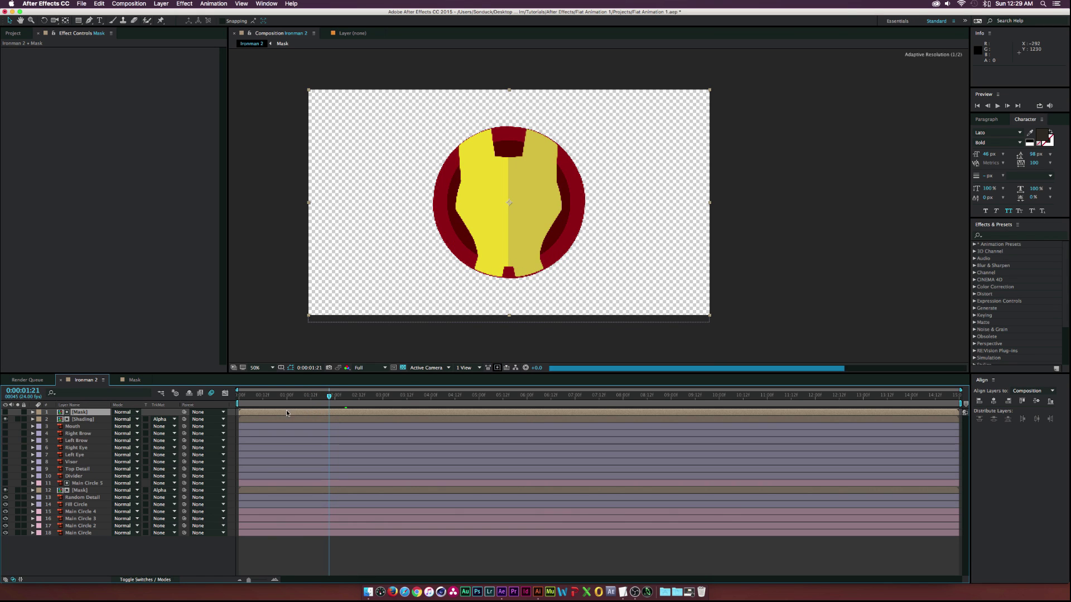
left_click_drag(240, 422, 263, 419)
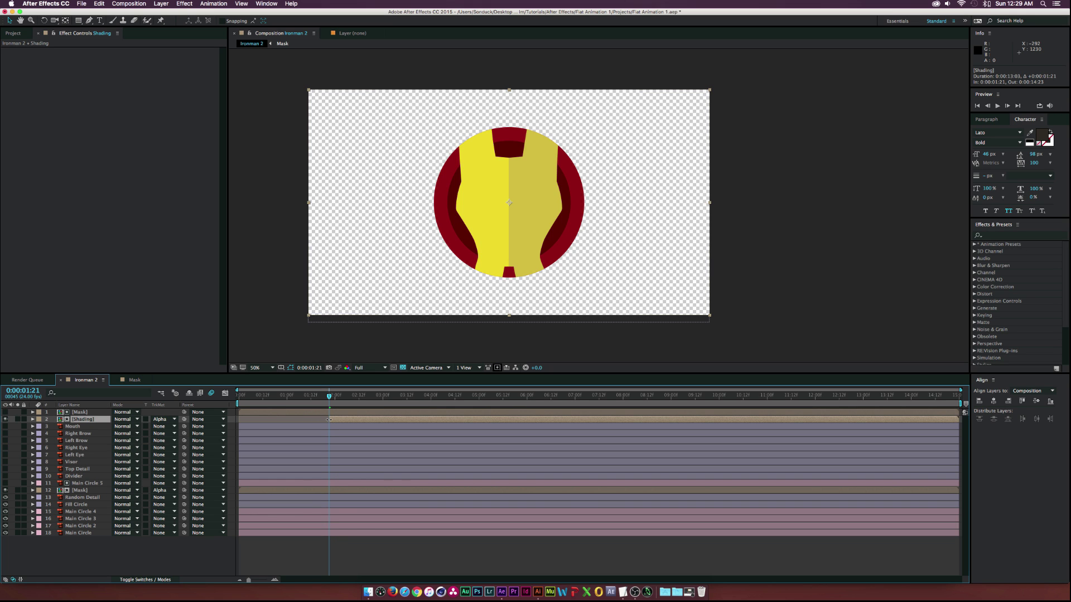
mouse_move(329, 397)
left_mouse_down()
mouse_move(301, 398)
mouse_move(371, 400)
mouse_move(356, 419)
left_mouse_up()
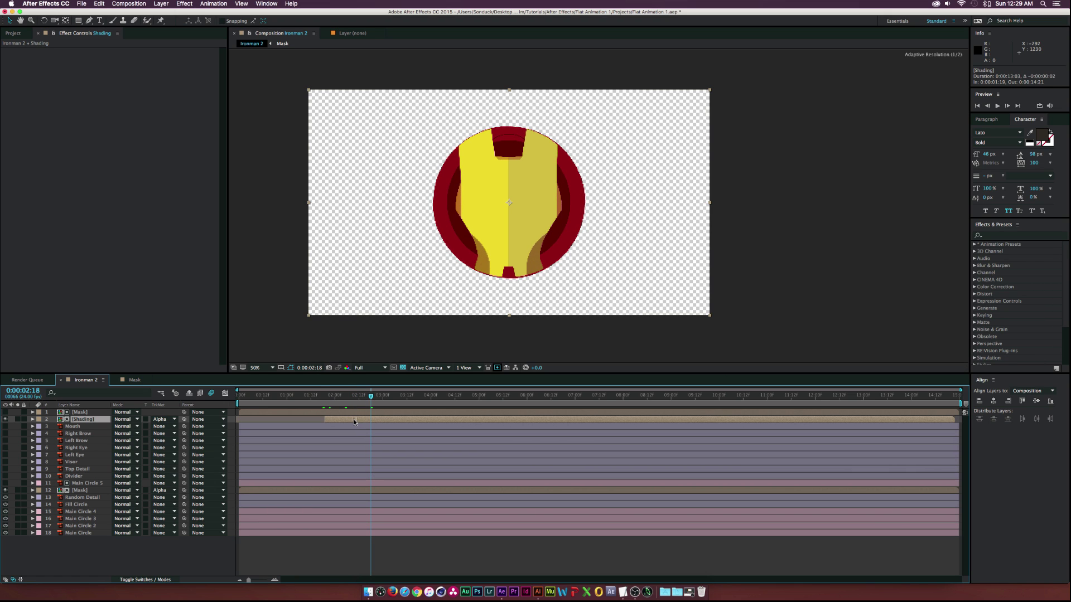
left_click_drag(316, 395, 362, 396)
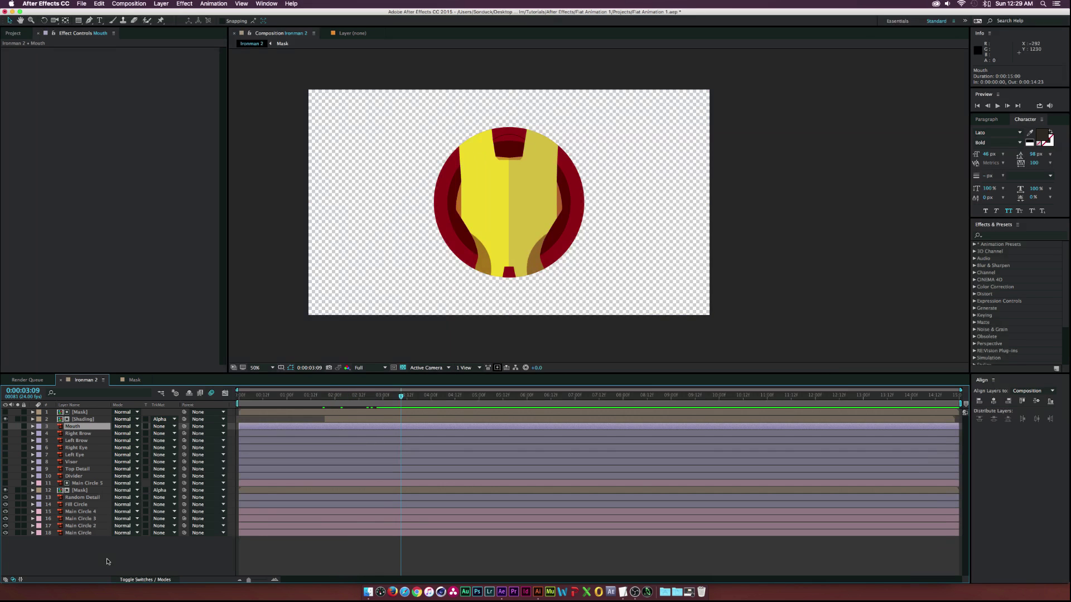
Make the Right Brow and Left Brow layers visible
left_click(107, 561)
left_click(71, 435)
left_click(71, 446, "shift")
left_click(71, 449, "super")
left_click_drag(6, 434, 7, 440)
left_click_drag(401, 397, 359, 399)
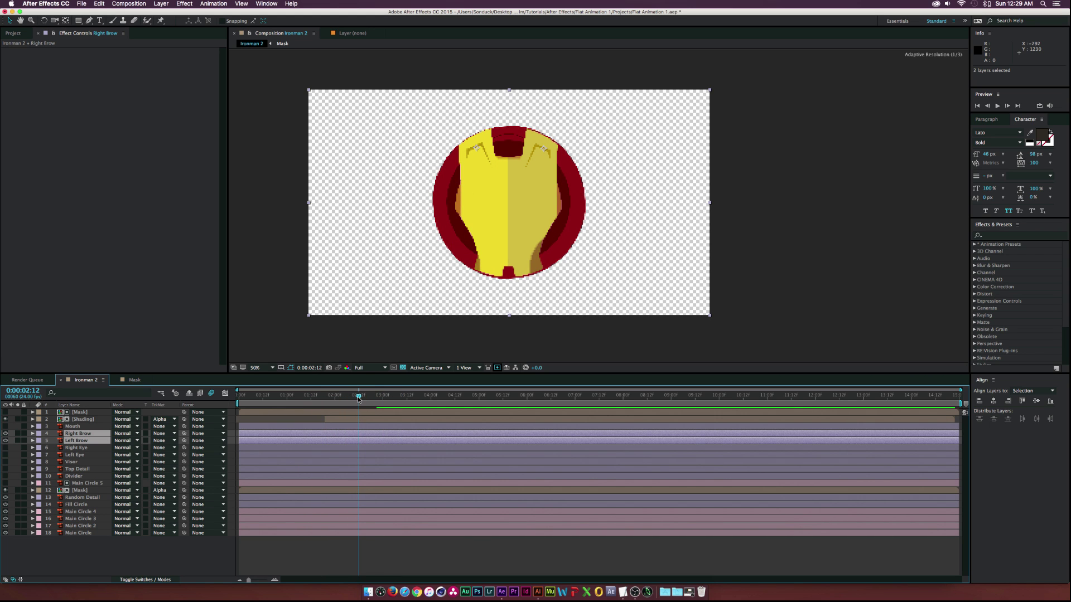
Reveal Scale and Rotation on both brows and key their final values
left_click(274, 331)
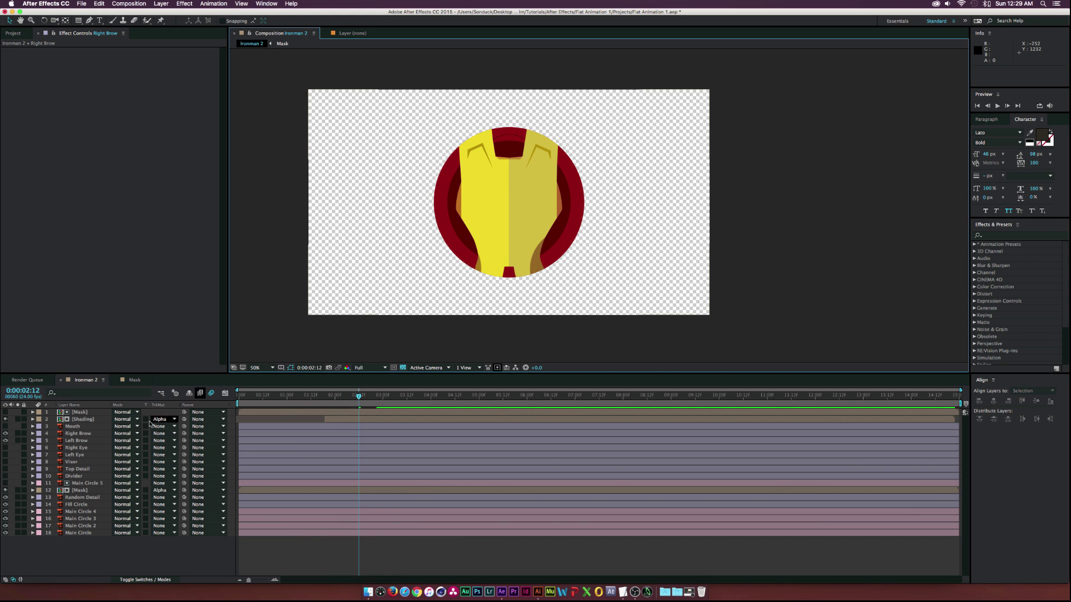
left_click(75, 434)
left_click(75, 439, "shift")
key("s")
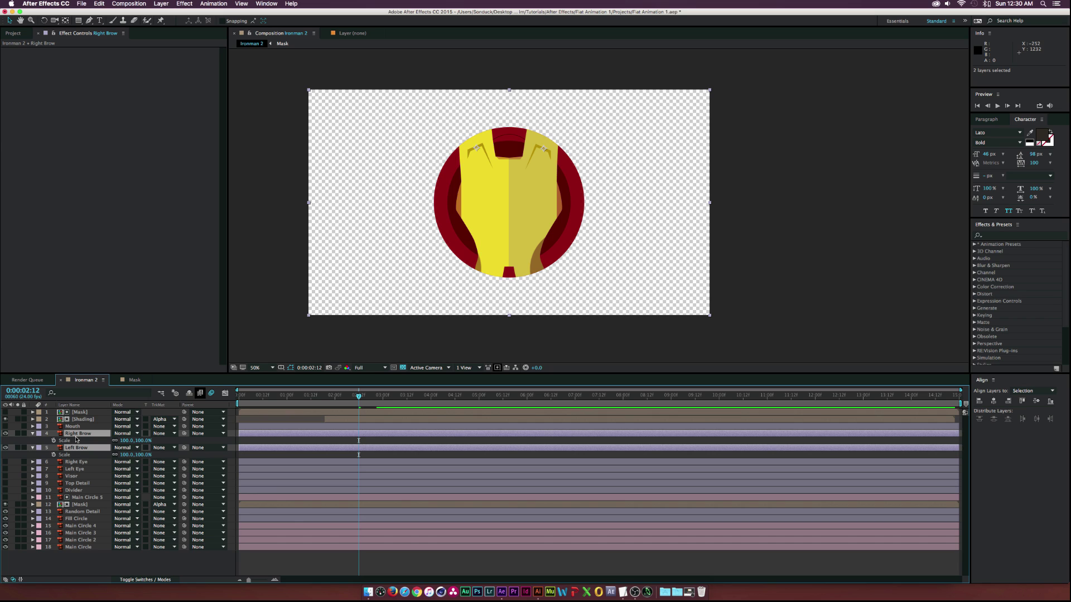
key("shift+r")
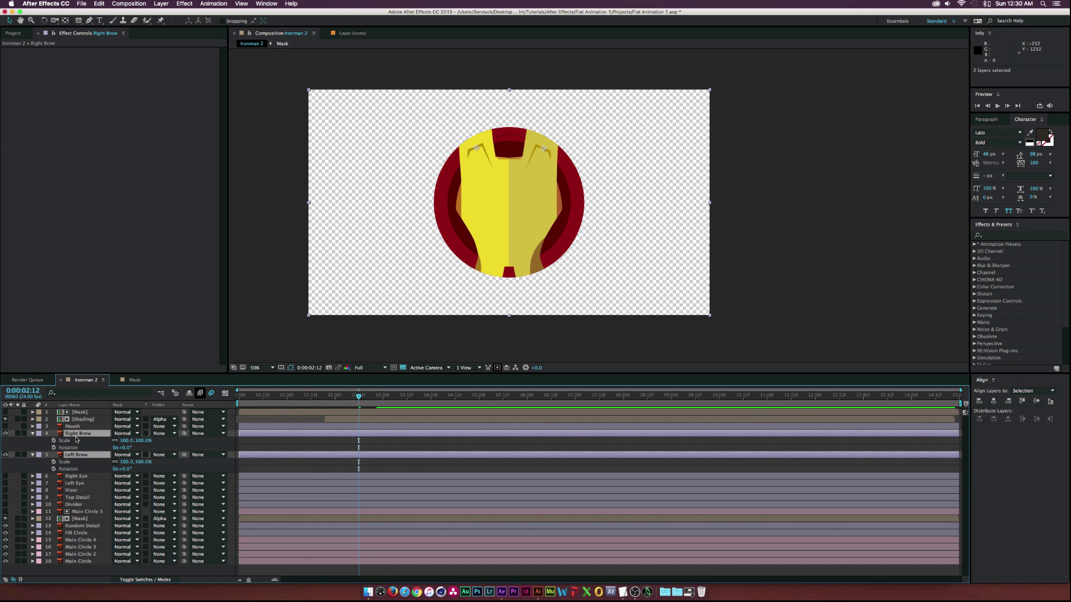
left_click_drag(54, 441, 54, 469)
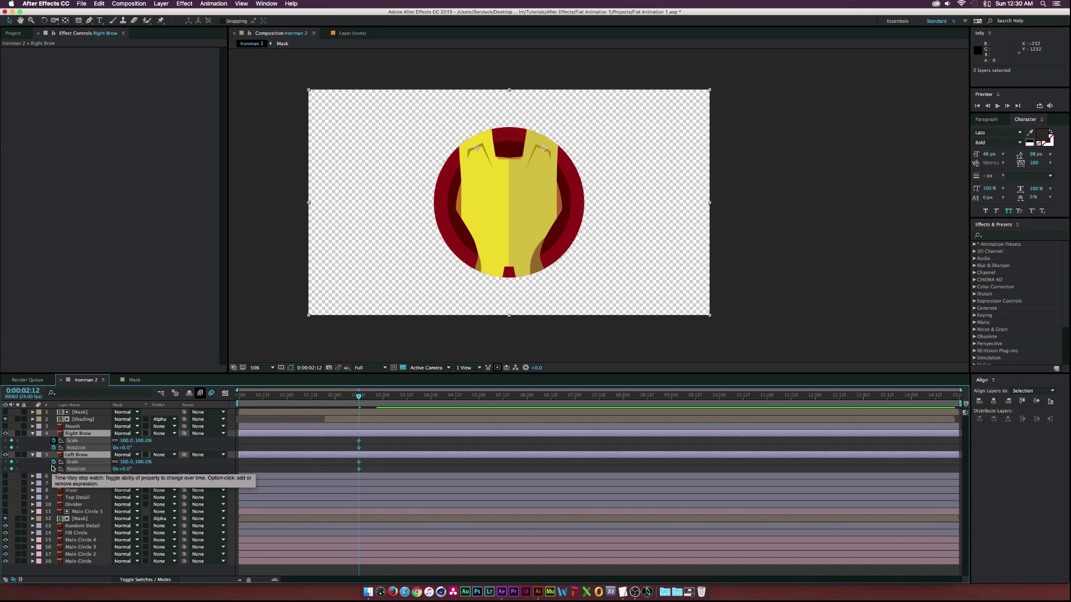
At an earlier frame, rotate the brows (Right Brow to 95°) and set both scales to 0%
left_click_drag(360, 397, 342, 397)
left_click(293, 345)
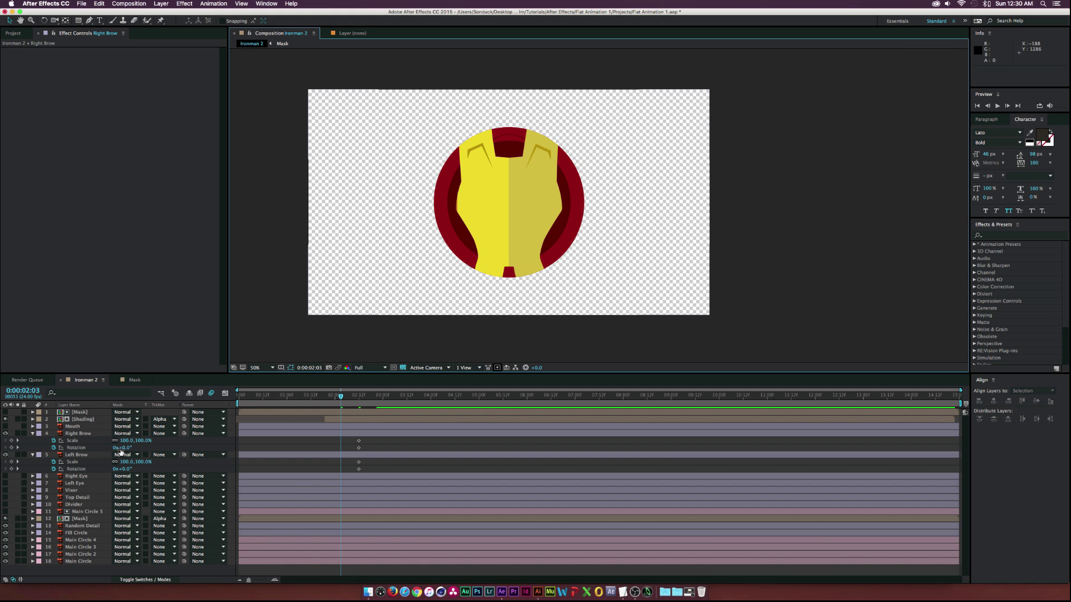
left_click_drag(125, 449, 169, 448)
left_click_drag(125, 469, 75, 469)
left_click(75, 469)
left_click(72, 434, "shift")
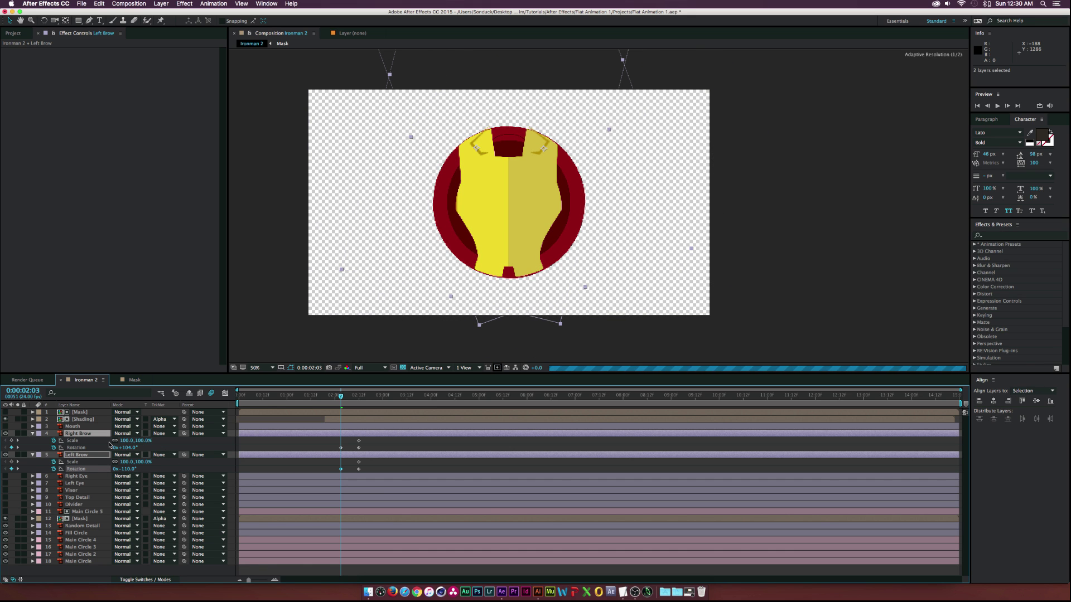
left_click(128, 441)
type("0")
left_click(229, 447)
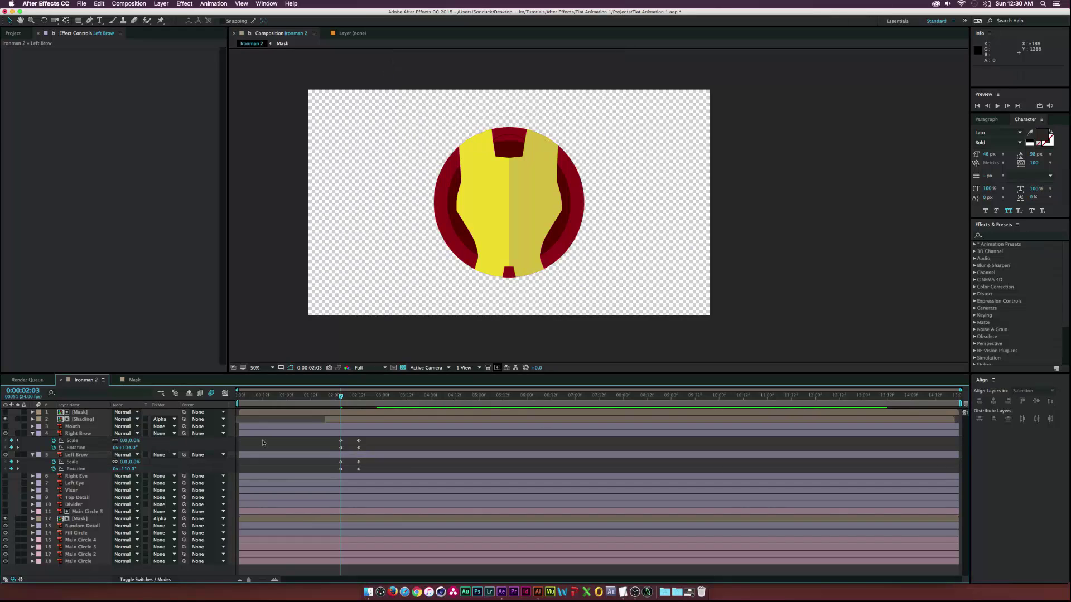
Shift the brows' end keyframes to about 2:14 and preview them spinning in
left_click_drag(341, 396, 359, 396)
mouse_move(374, 443)
left_mouse_down()
mouse_move(351, 476)
mouse_move(366, 448)
left_mouse_up()
left_click(349, 398)
left_click_drag(350, 397, 355, 397)
left_click_drag(375, 438, 353, 448)
mouse_move(356, 397)
left_mouse_down()
mouse_move(322, 397)
mouse_move(366, 397)
left_mouse_up()
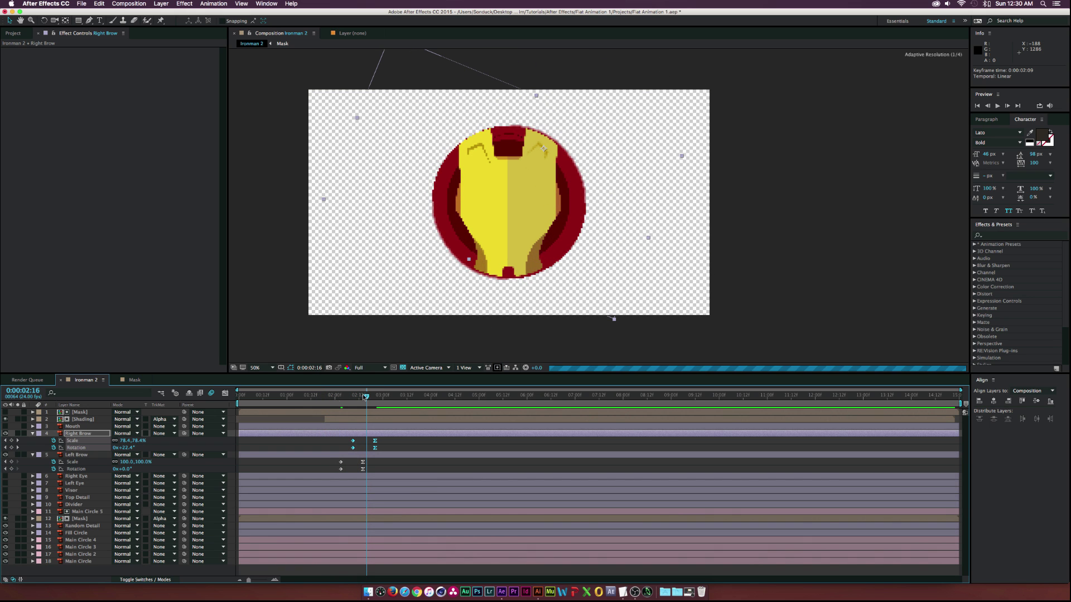
left_click(33, 434)
left_click(32, 441)
Make the Top Detail lines visible and inspect the helmet details
left_click(67, 470)
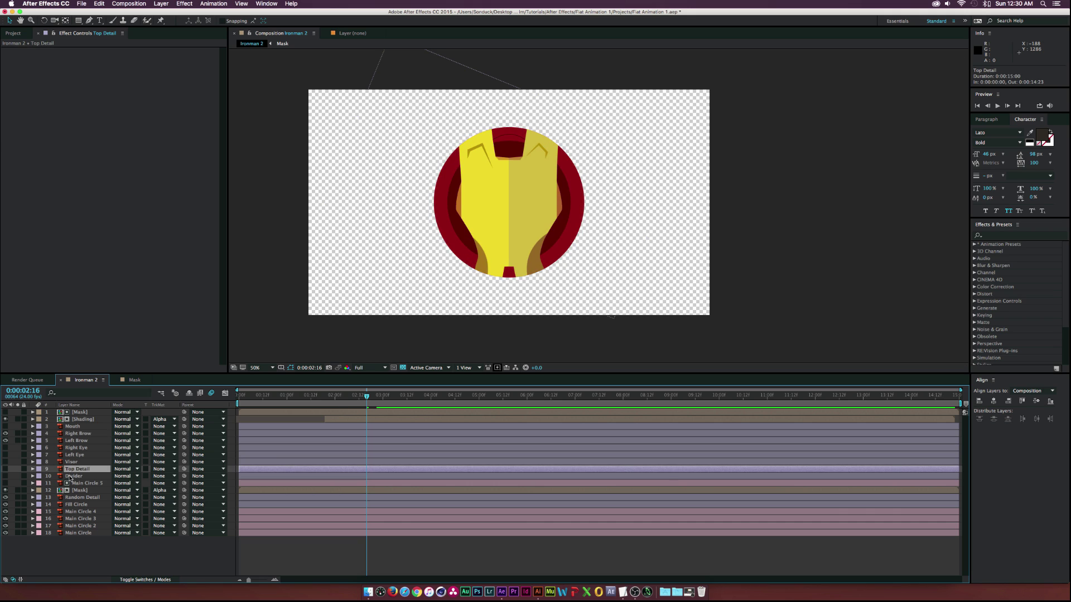
left_click(6, 470)
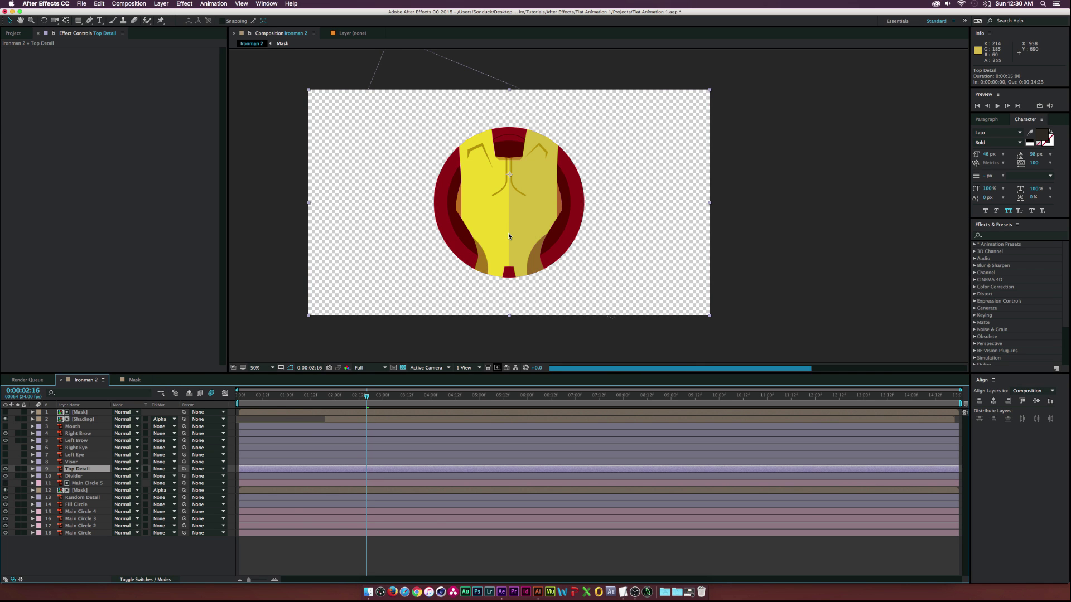
scroll(507, 218, "up", 2)
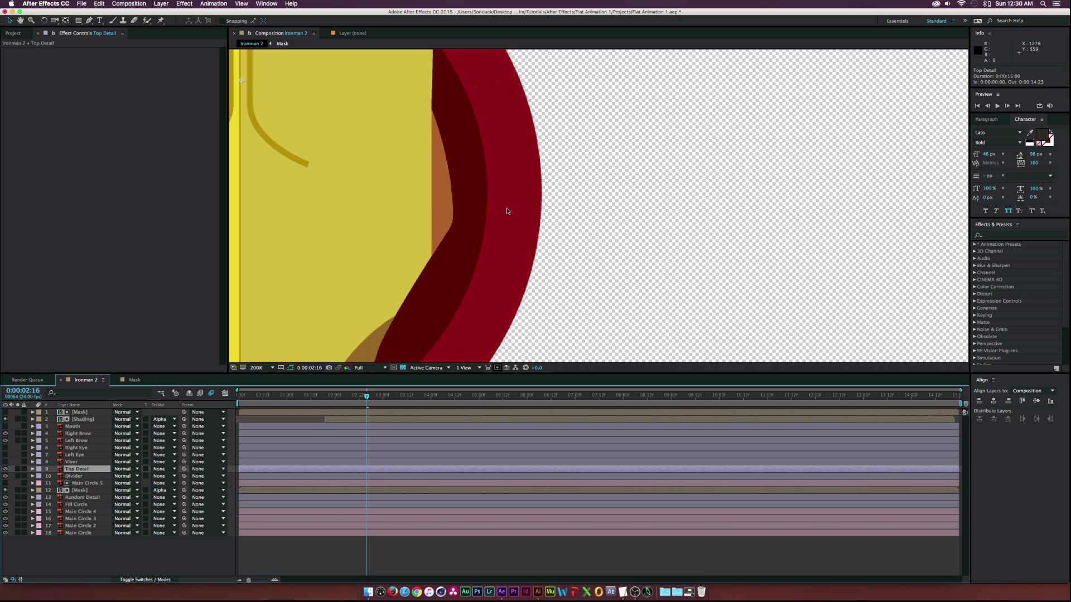
scroll(412, 194, "down", 1)
left_click_drag(411, 194, 459, 206)
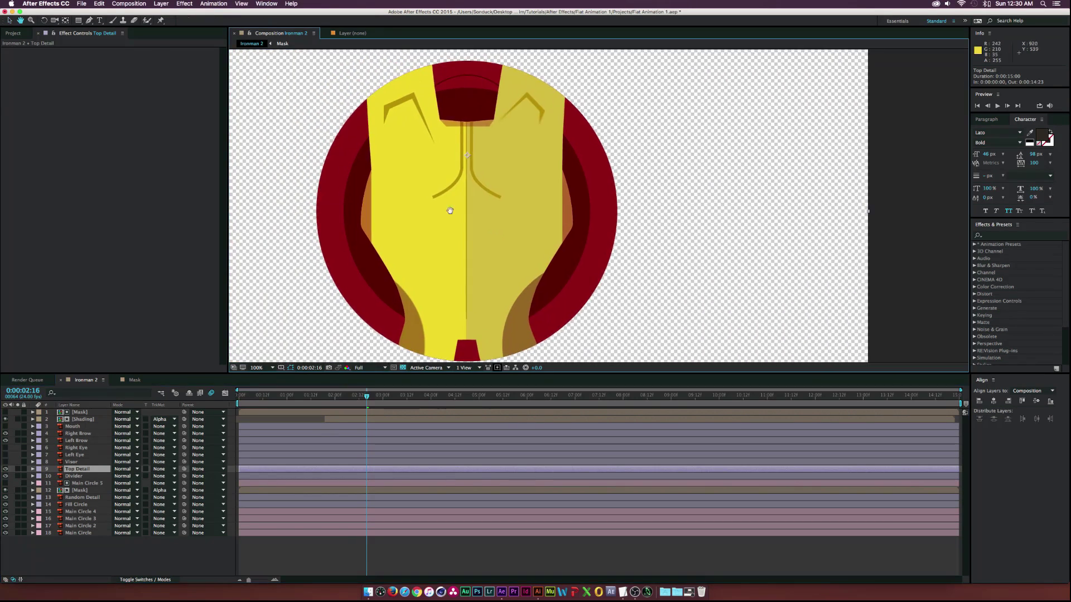
left_click(380, 397)
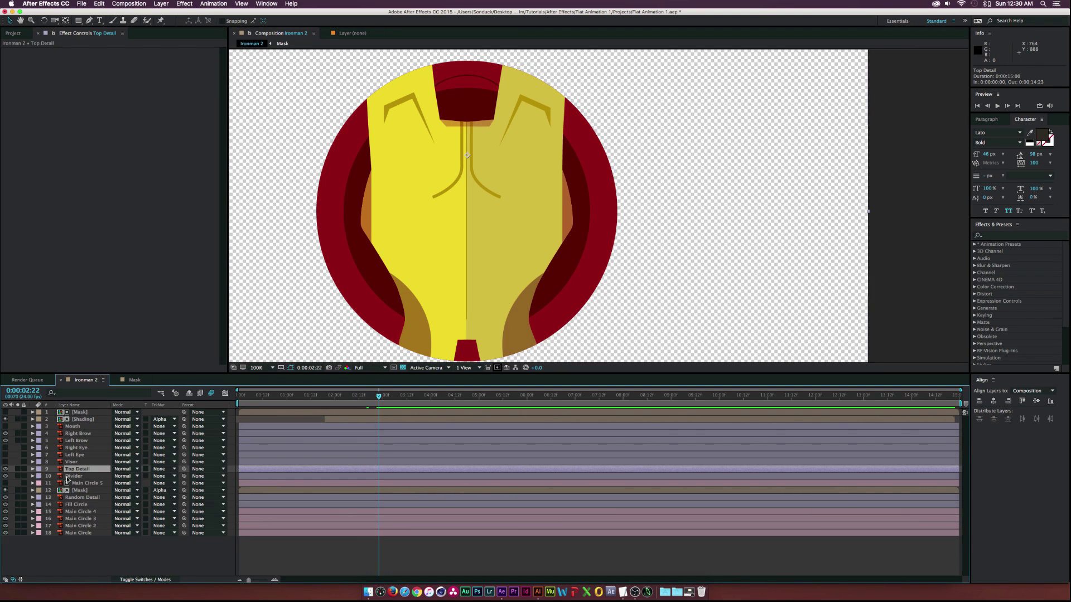
Animate the Divider's Scale from 0% at 0:00:02:17 to 100% at 0:00:03:02
left_click(72, 477)
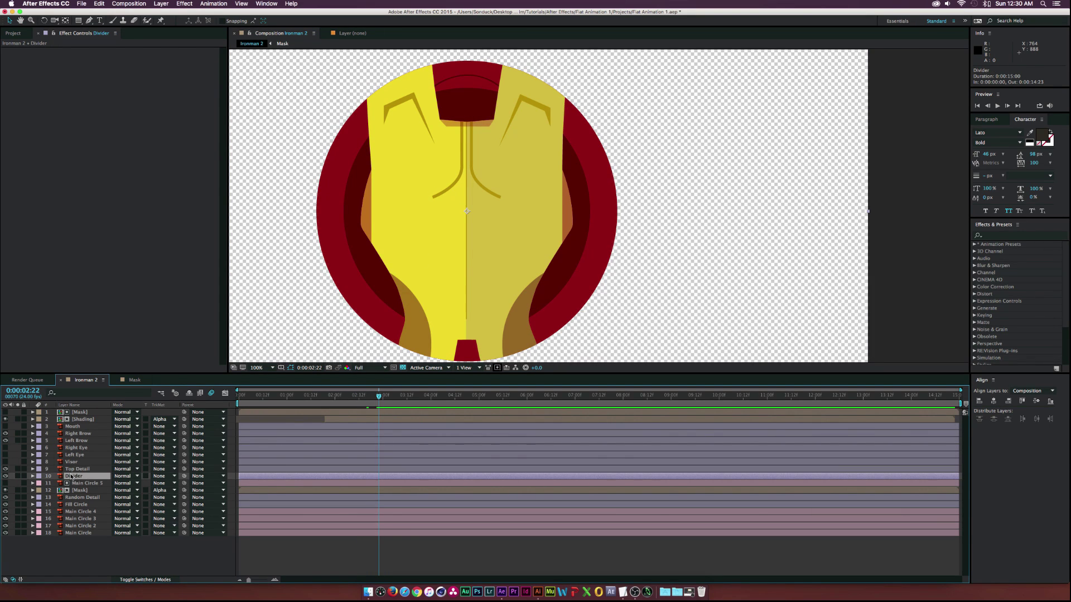
mouse_move(377, 398)
left_mouse_down()
mouse_move(349, 398)
mouse_move(368, 398)
left_mouse_up()
key("s")
left_click(54, 483)
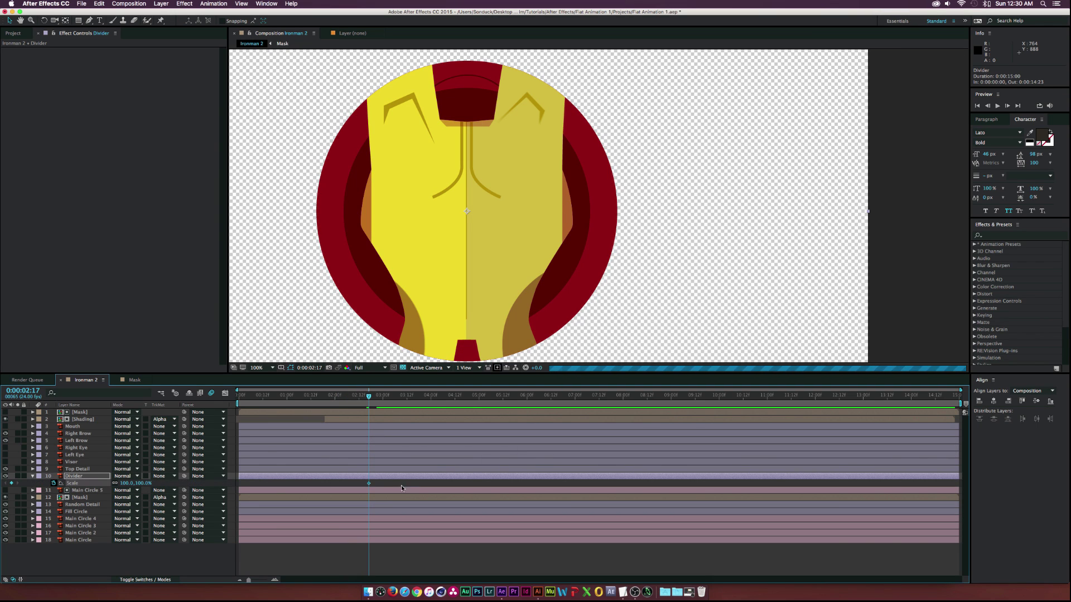
left_click_drag(369, 486, 387, 483)
left_click(127, 483)
type("0")
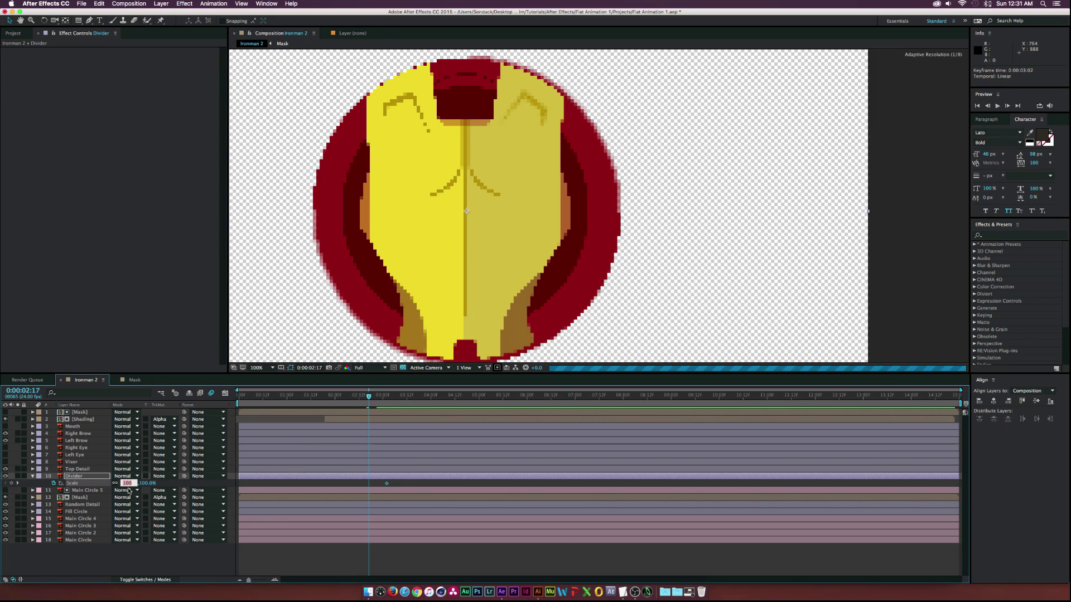
left_click(154, 563)
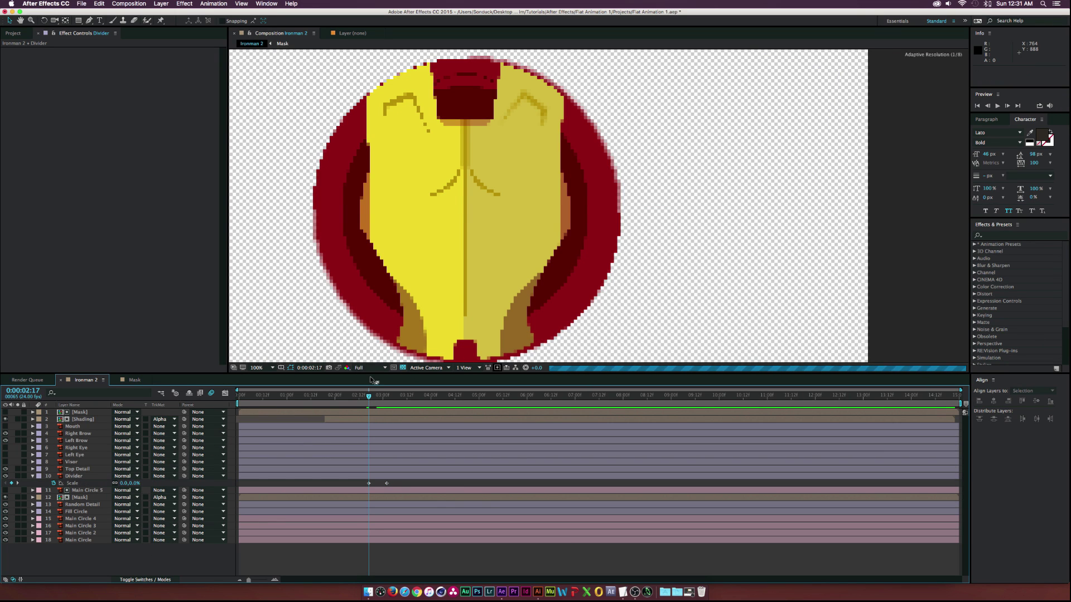
mouse_move(369, 397)
left_mouse_down()
mouse_move(391, 396)
mouse_move(376, 398)
left_mouse_up()
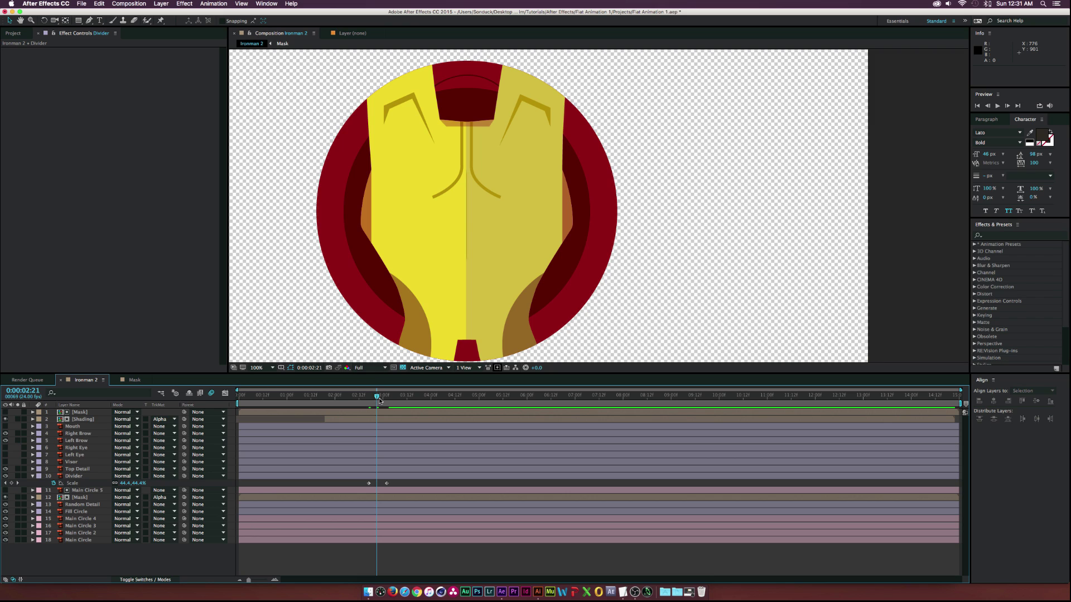
left_click_drag(375, 397, 371, 398)
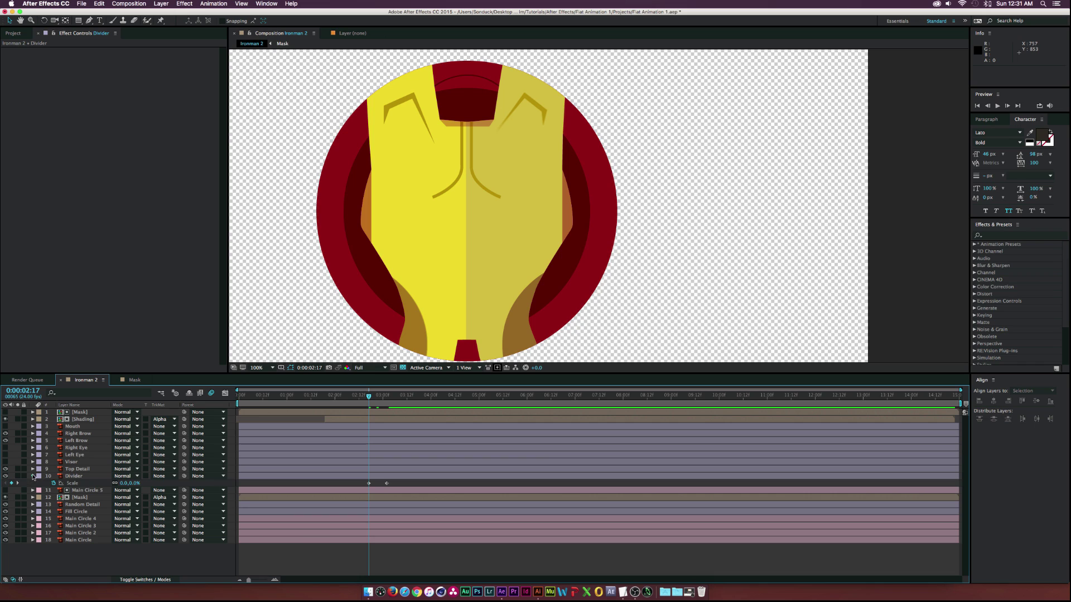
left_click(32, 476)
left_click(74, 470)
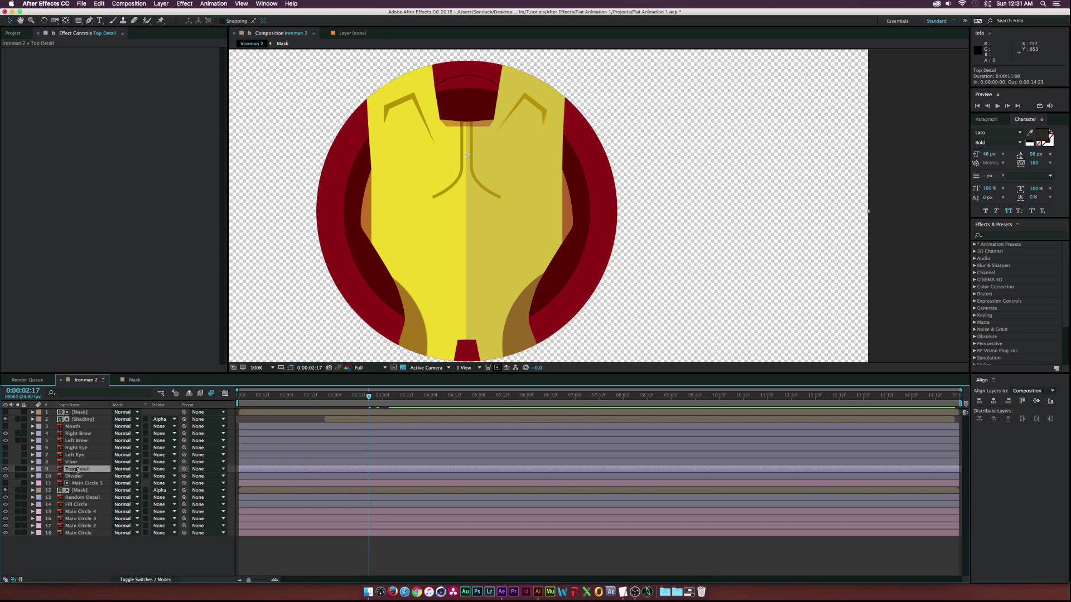
Keyframe Top Detail's Position sliding up from Y 436 at 2:23 to 406 at 3:06
key("p")
left_click_drag(368, 397, 382, 397)
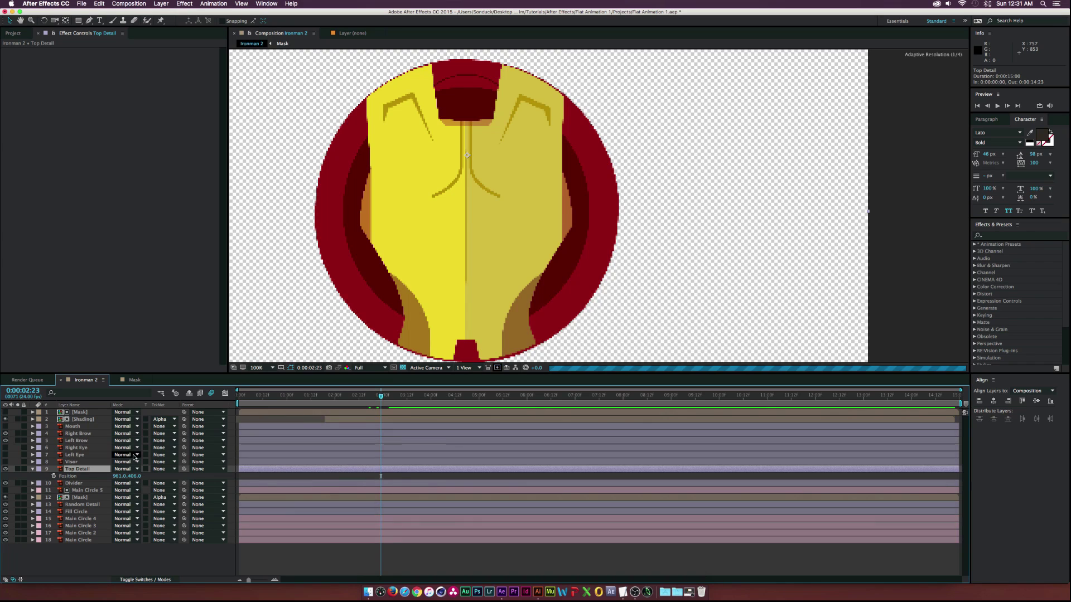
left_click(54, 476)
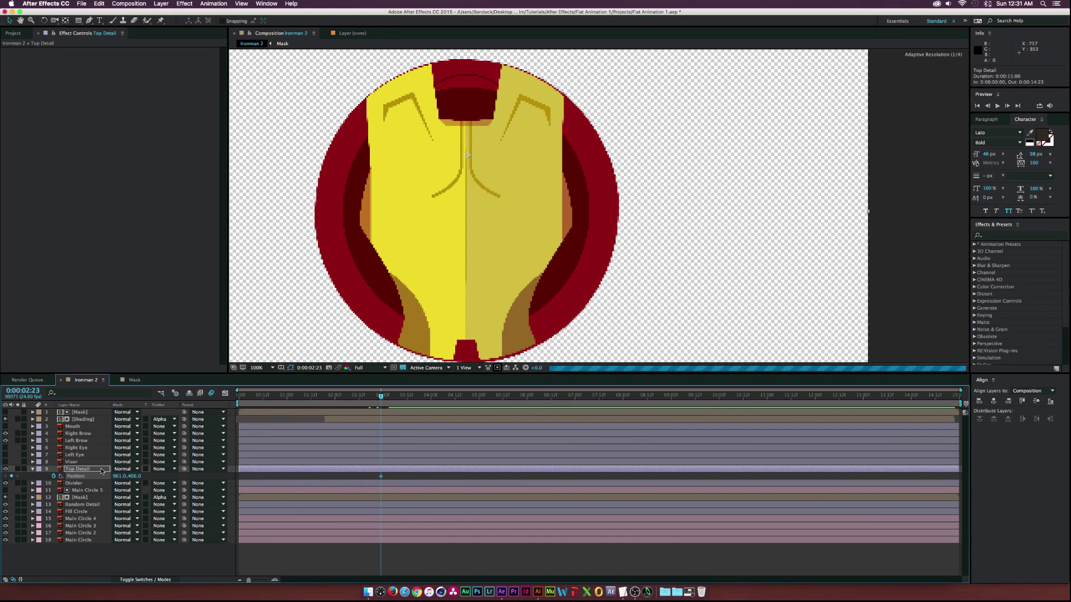
left_click_drag(381, 476, 394, 477)
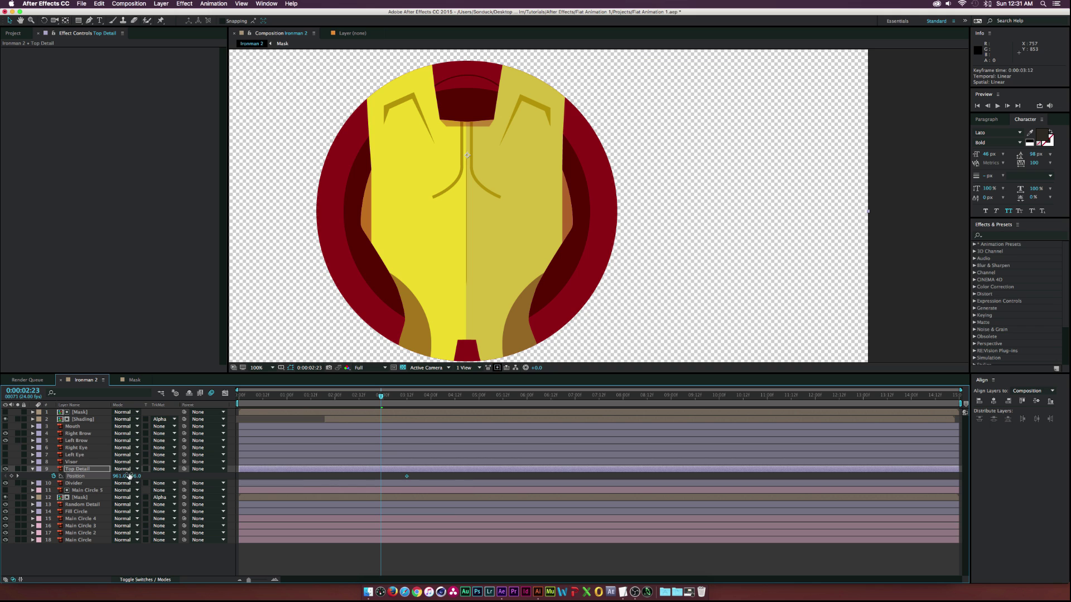
left_click_drag(132, 476, 233, 470)
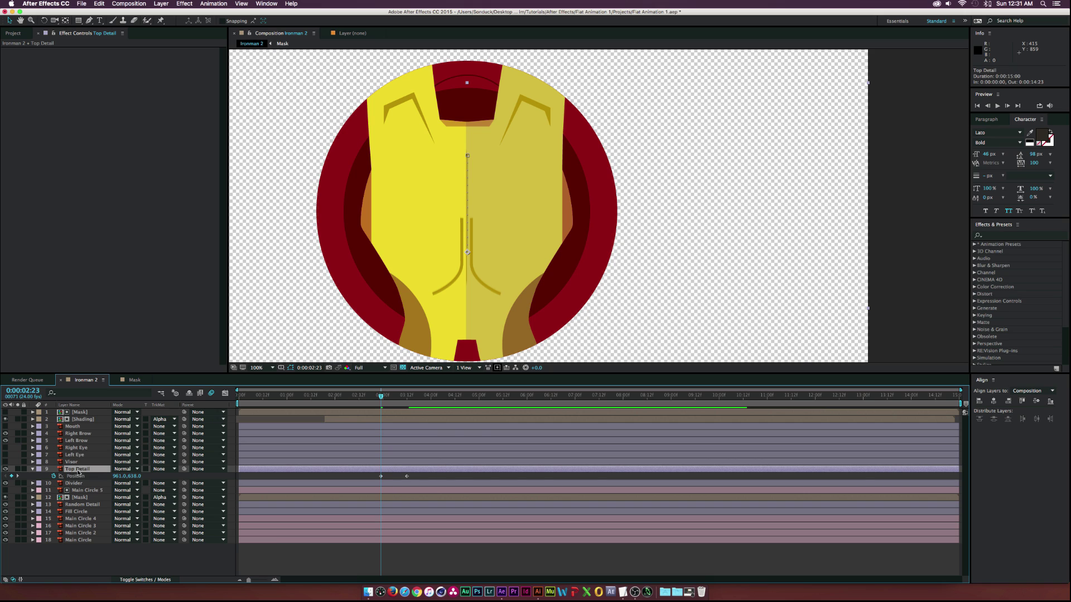
Pre-compose Top Detail as 'Top Detail Mask'
key("super+shift+c")
key("Right")
key("BackSpace")
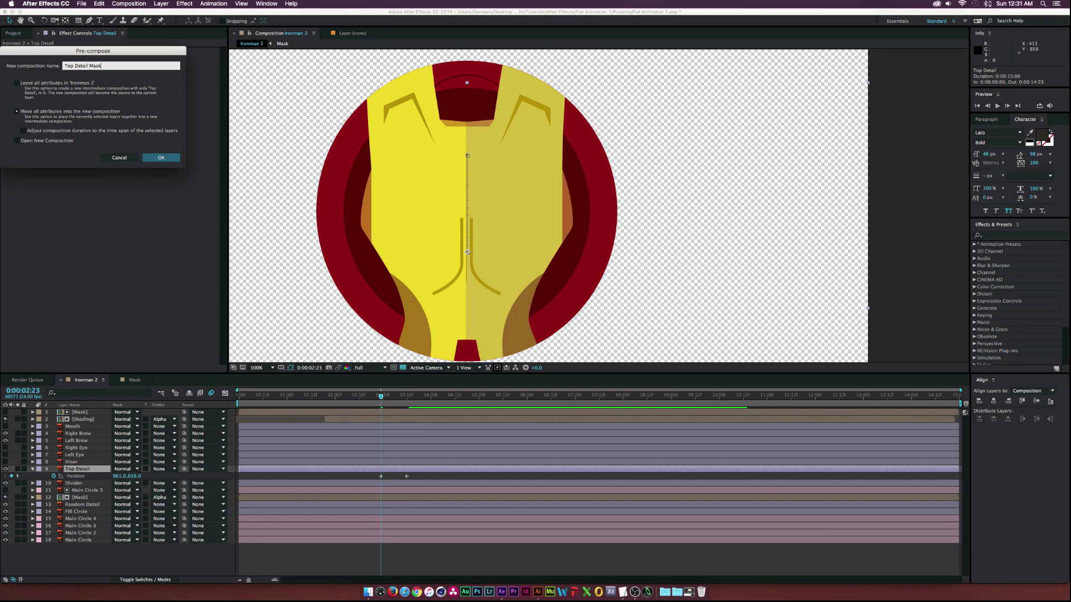
type("Mask")
key("Return")
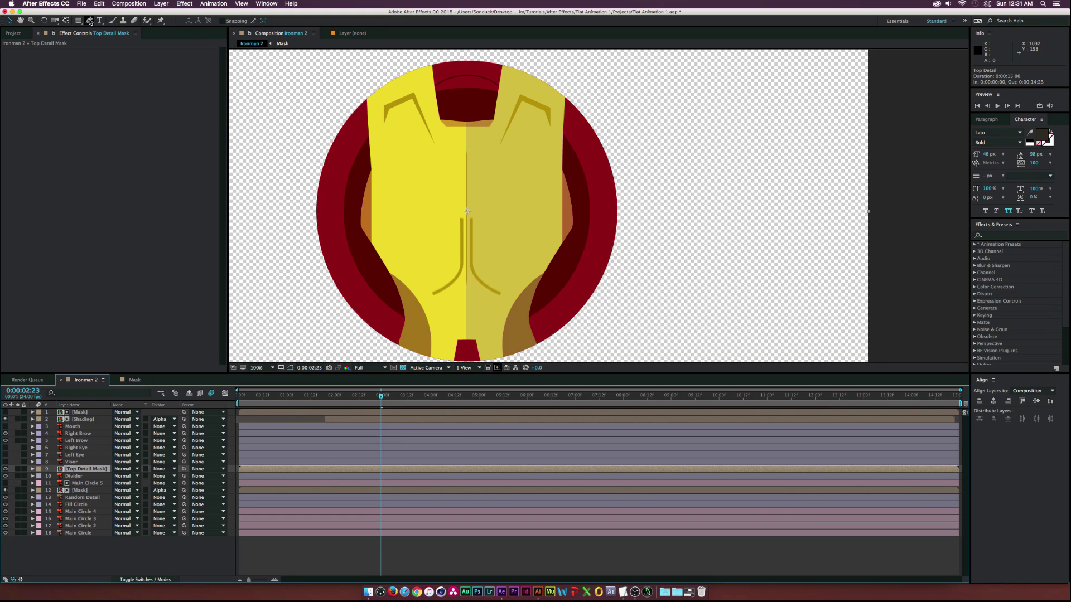
Draw a rectangle mask over Top Detail Mask to crop the detail lines
left_click(77, 23)
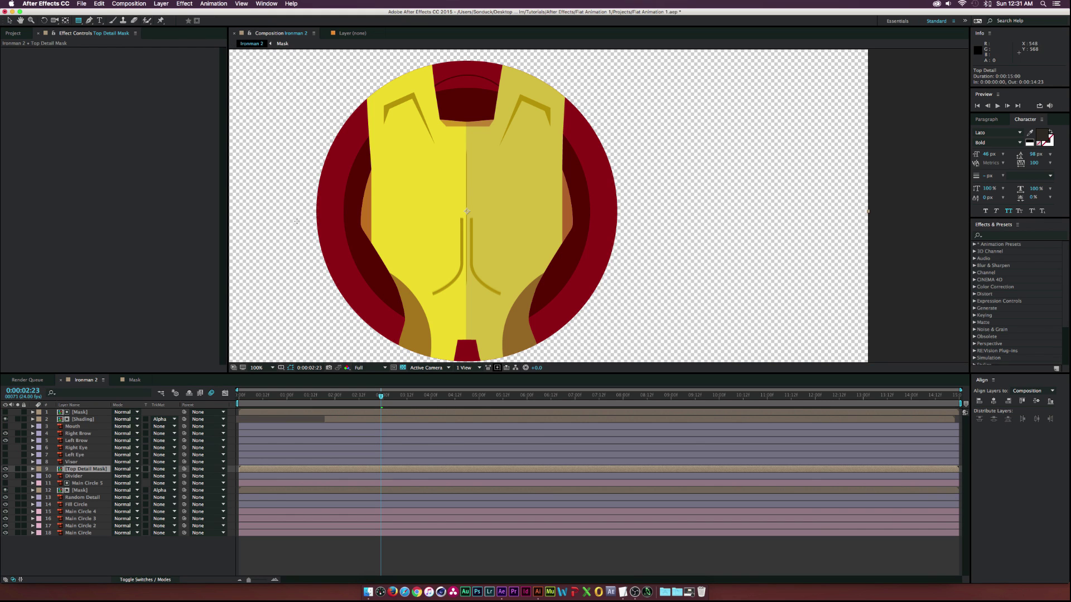
left_click_drag(292, 212, 724, 52)
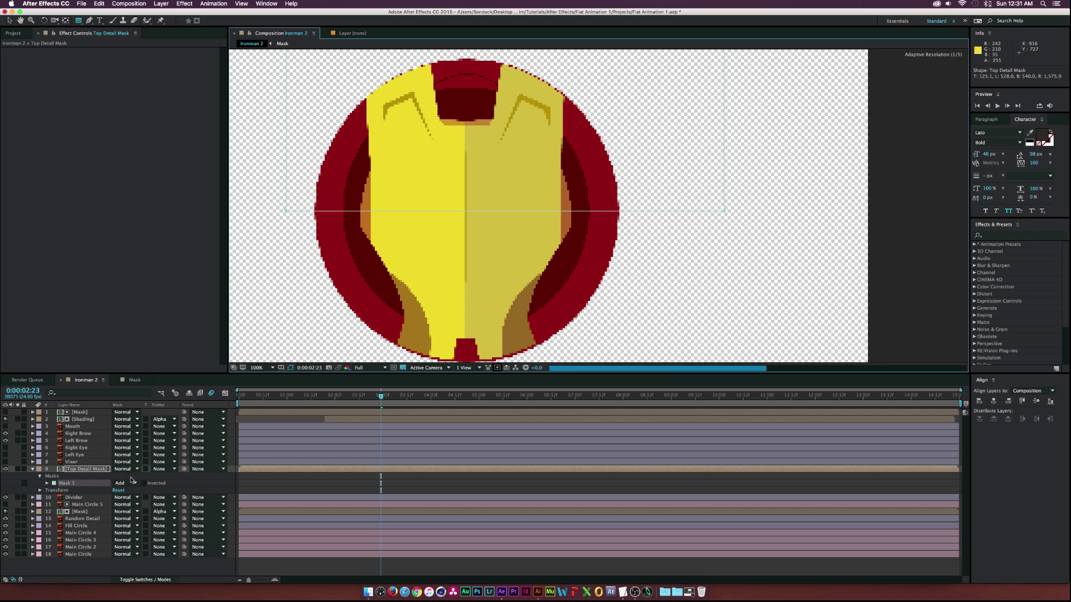
left_click_drag(382, 396, 417, 397)
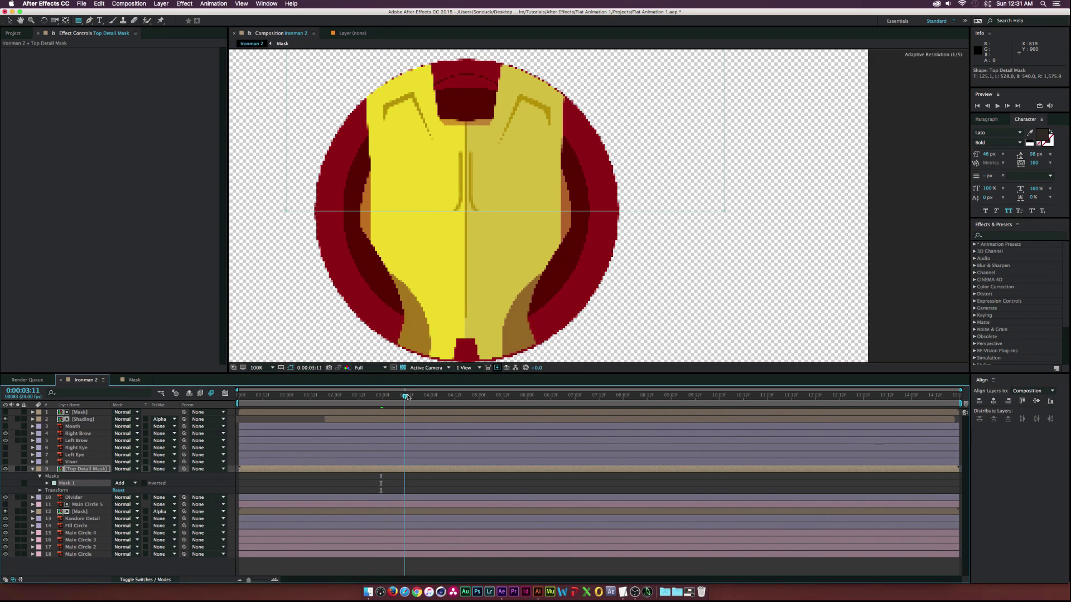
left_click(9, 21)
left_click(257, 291)
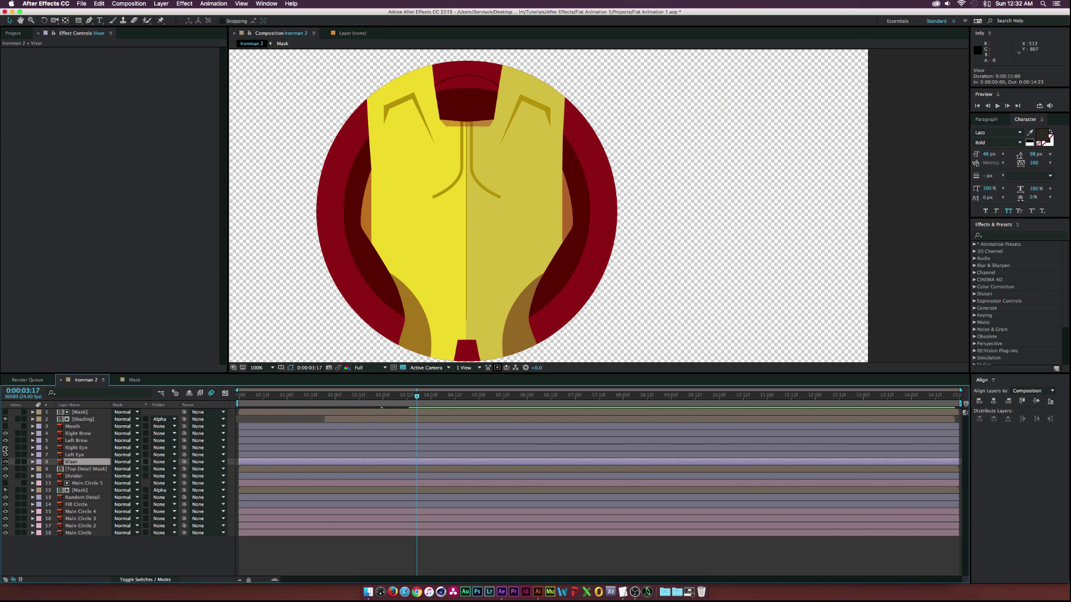
Make the Visor visible, hide Left Eye, and go to 0:00:03:12
left_click(5, 461)
left_click(5, 454)
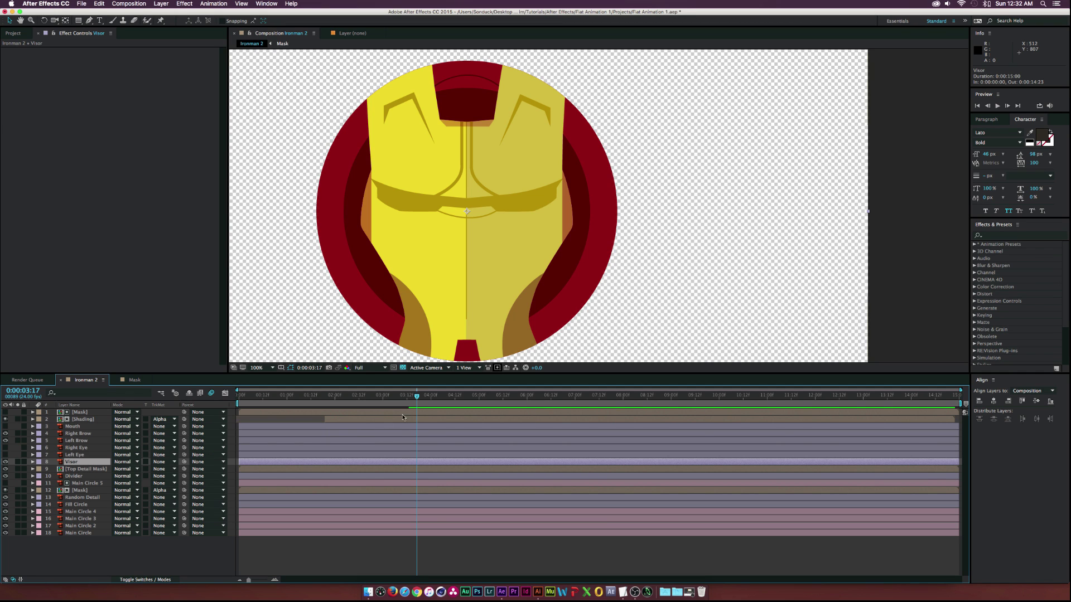
key("r")
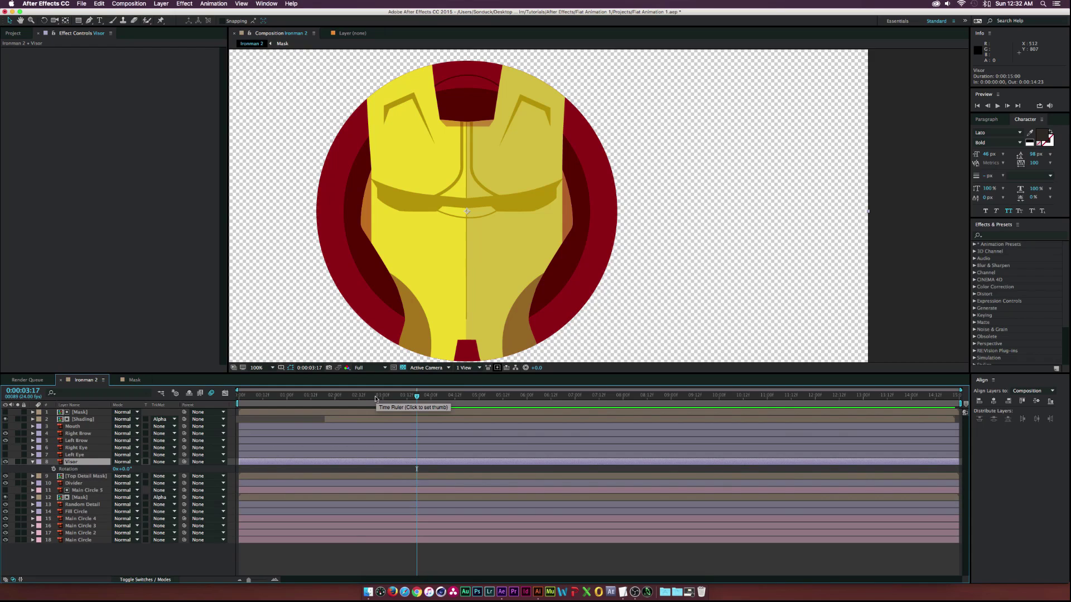
left_click(405, 398)
left_click_drag(405, 398, 407, 397)
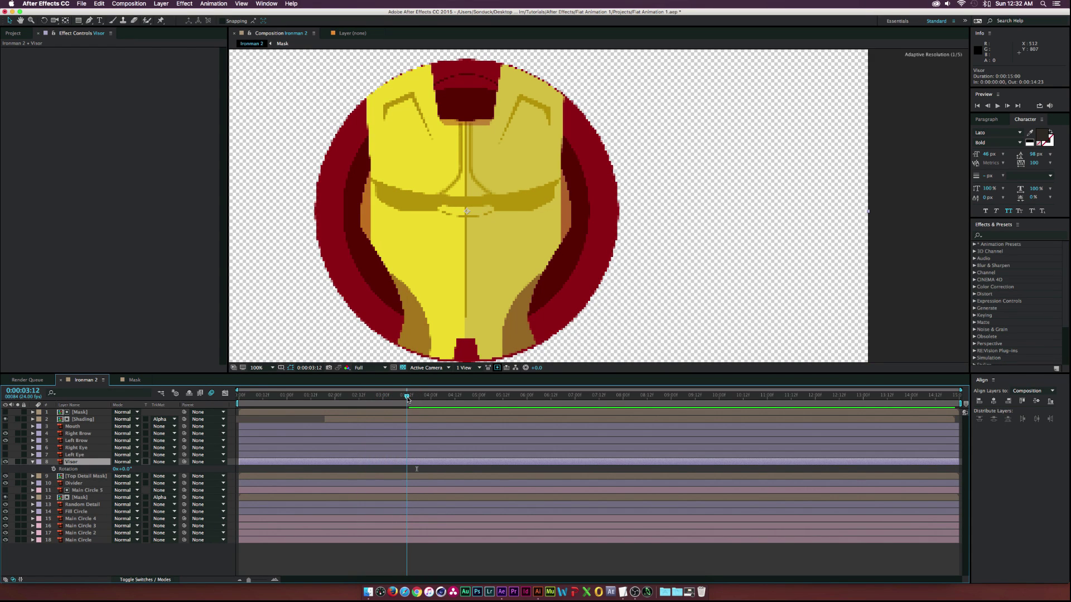
Animate the Visor's Scale from 0% at 3:12 to 100% at 3:21
key("s")
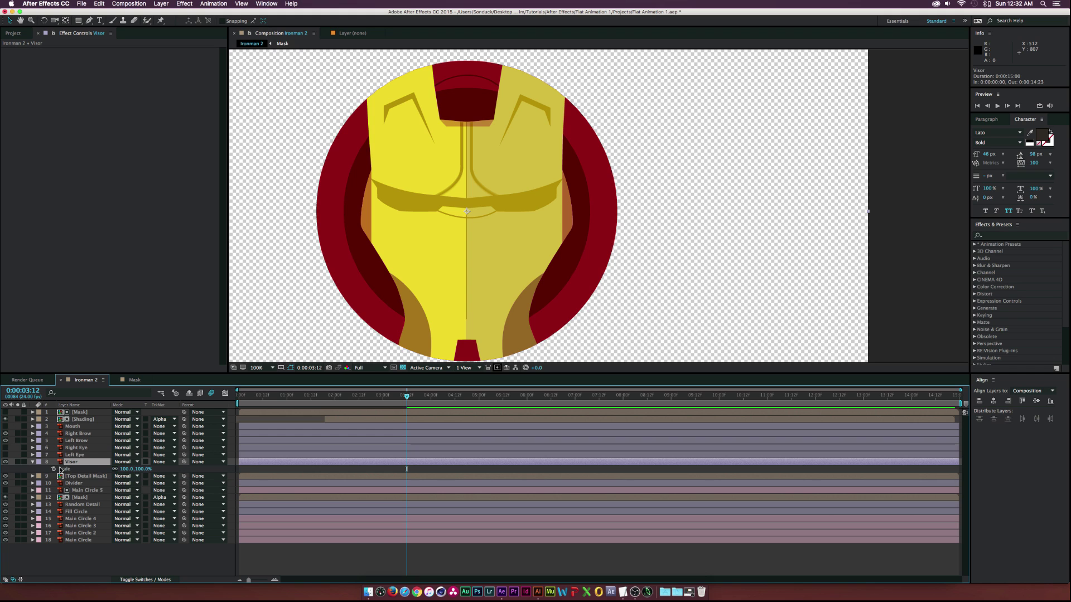
left_click(53, 470)
left_click_drag(407, 469, 423, 469)
left_click(133, 470)
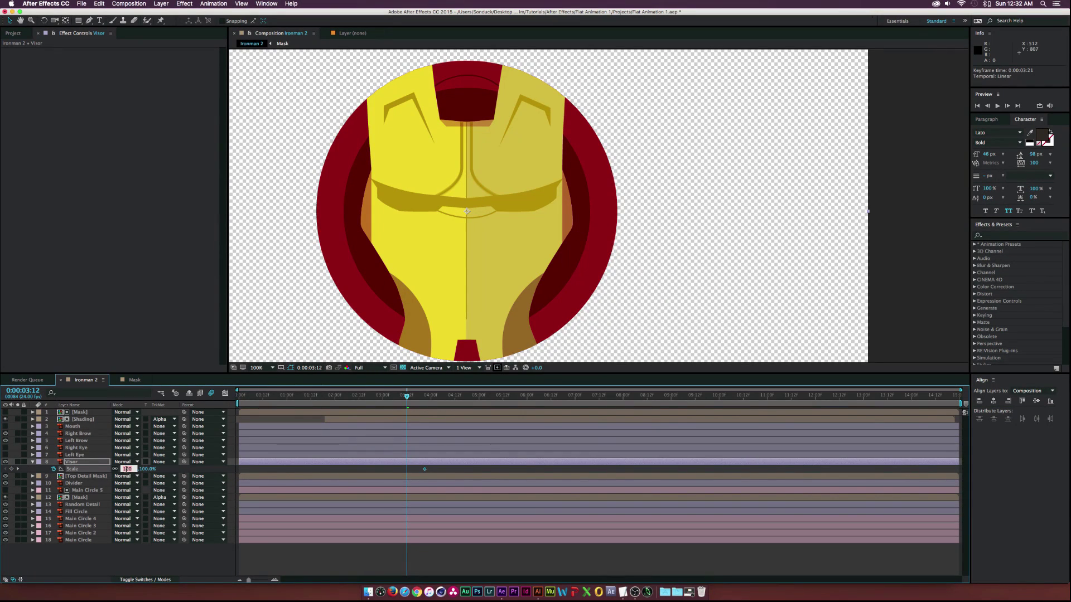
type("0")
left_click(173, 469)
left_click_drag(406, 397, 435, 397)
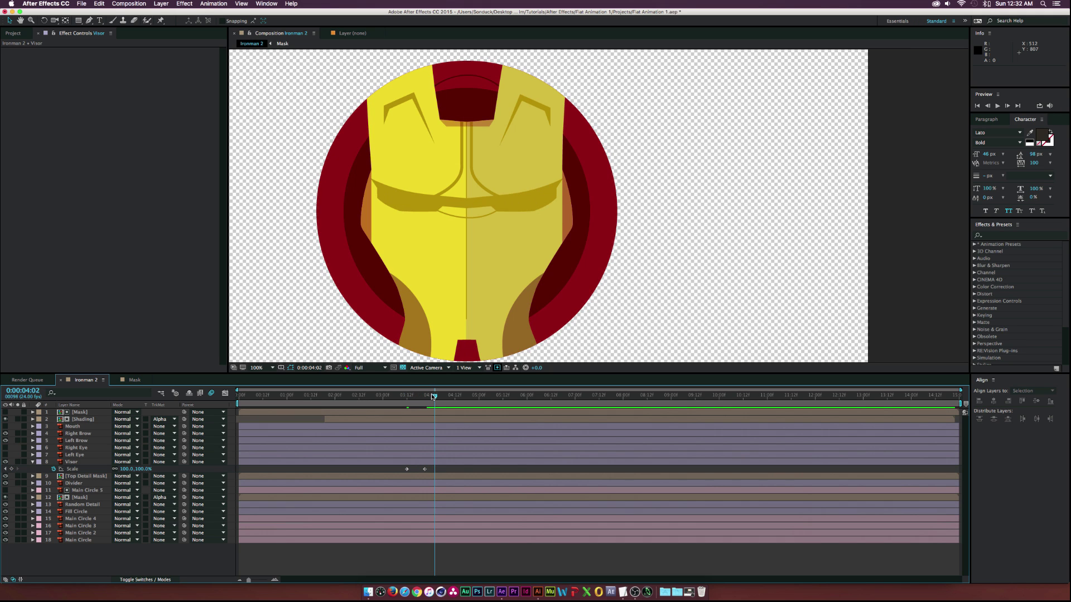
left_click(424, 470)
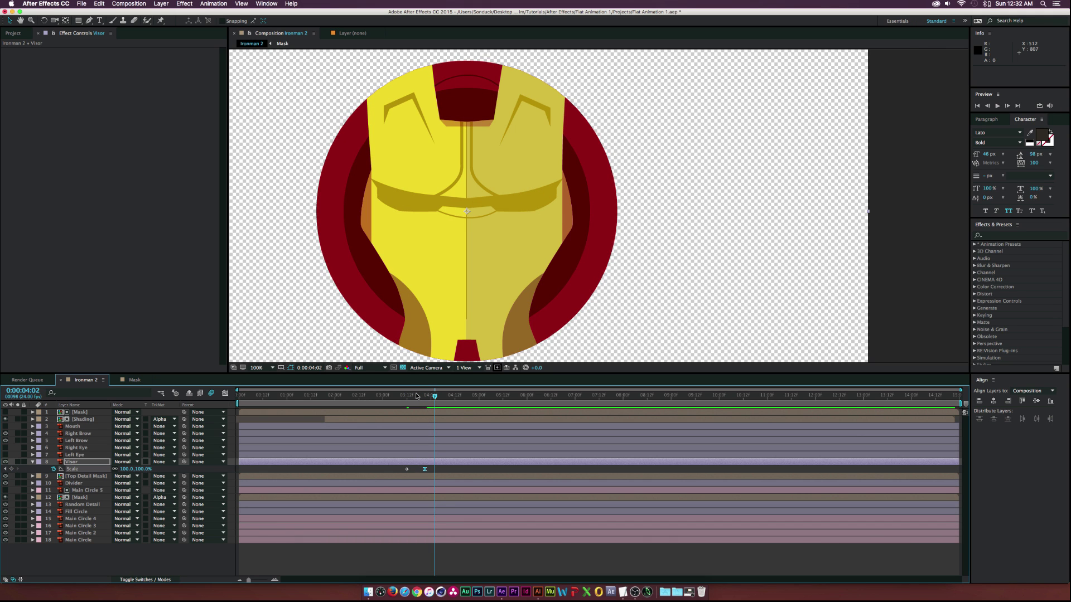
left_click_drag(416, 396, 409, 396)
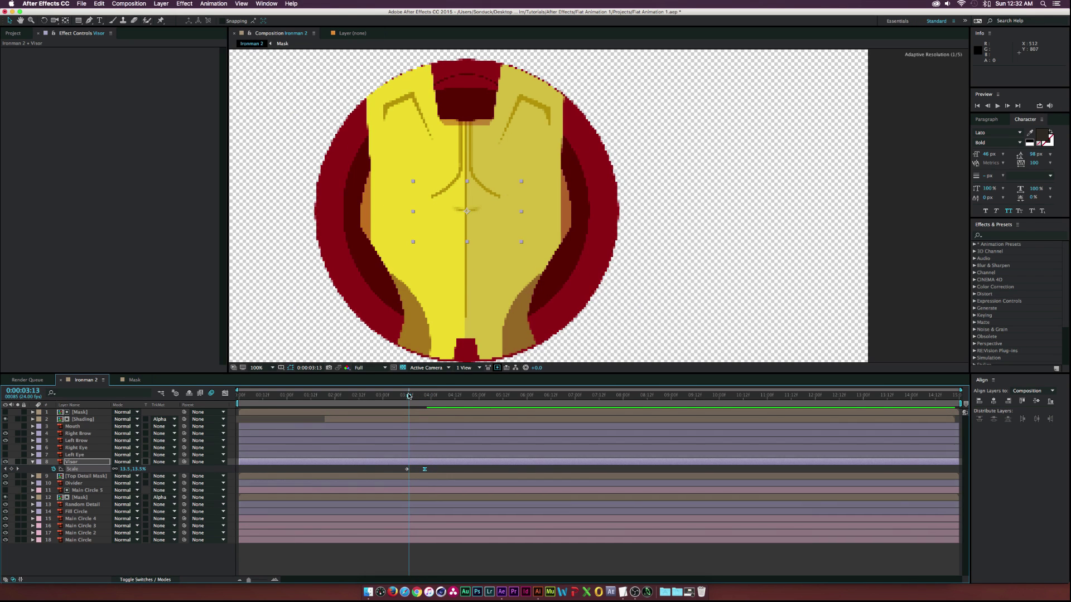
left_click(75, 455)
Key both eyes' Position at rest at 4:12, raised higher at 4:01
left_click(81, 448, "shift")
left_click_drag(409, 396, 429, 396)
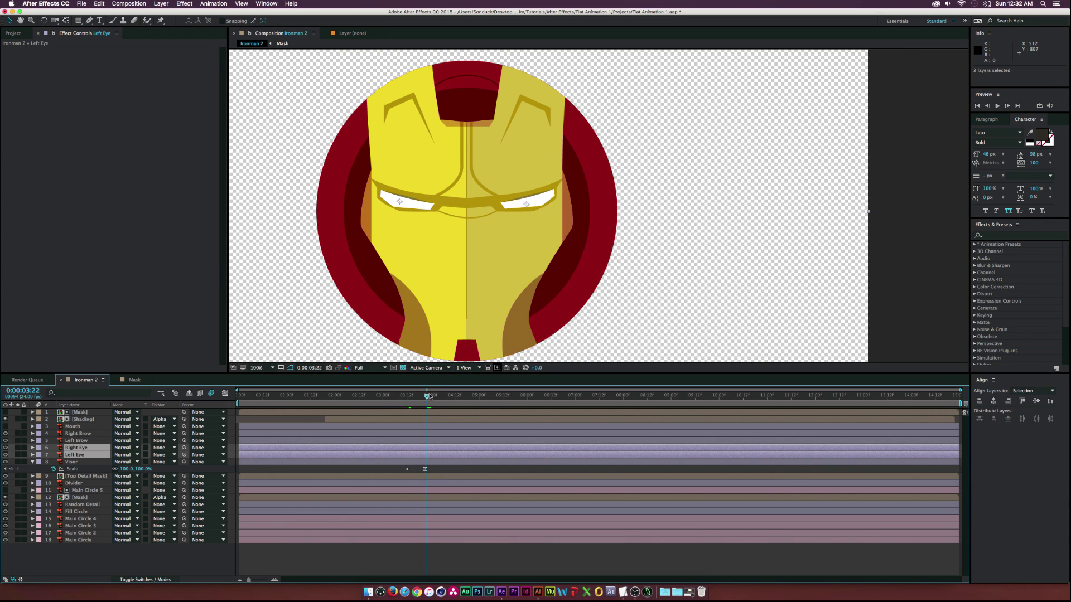
key("alt+shift+p")
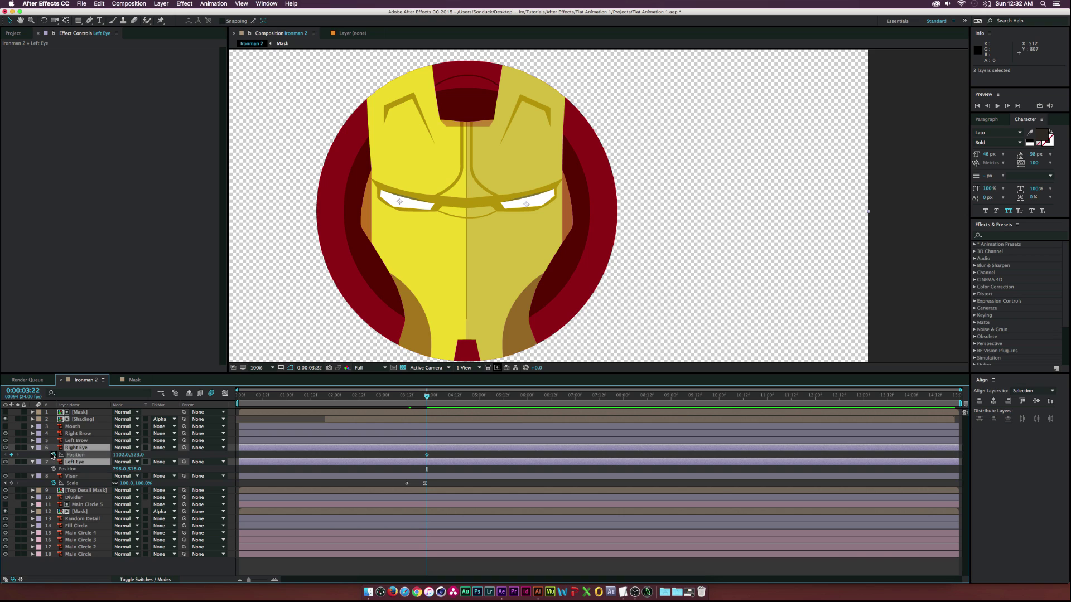
left_click_drag(426, 455, 449, 455)
left_click_drag(431, 397, 433, 397)
left_click_drag(449, 455, 456, 456)
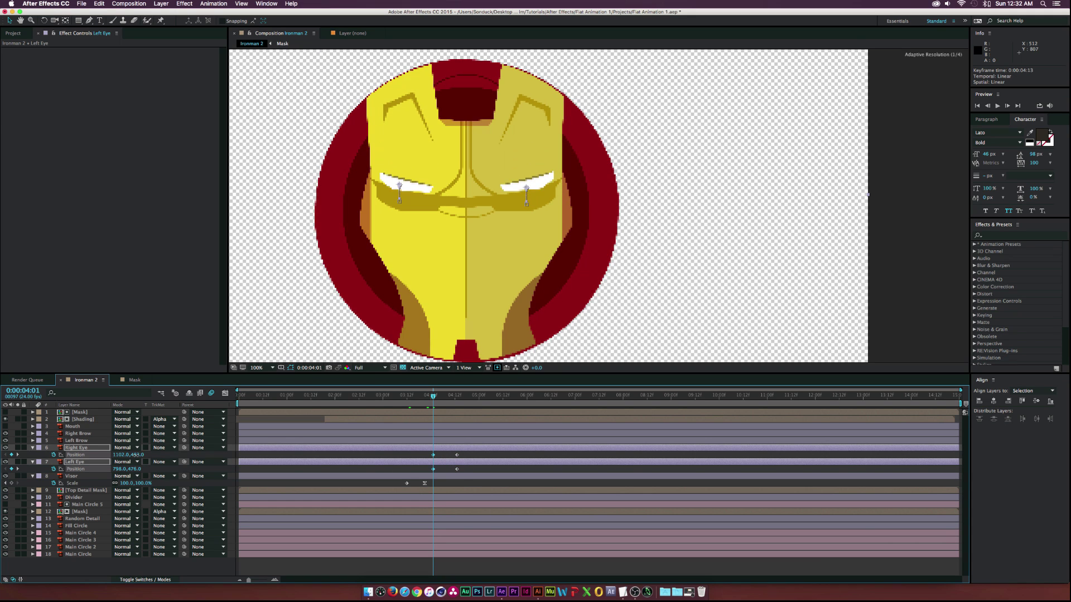
key("cmd+z")
left_click_drag(137, 455, 65, 449)
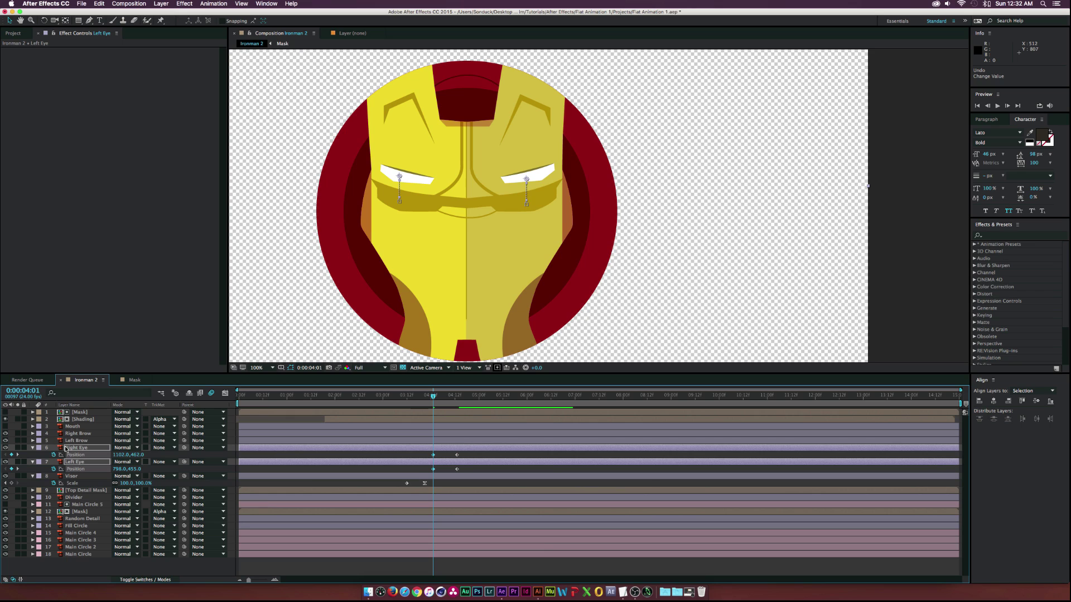
Pre-compose Right Eye and Left Eye into a new precomp named Eyes
key("super+shift+c")
type("Eyes")
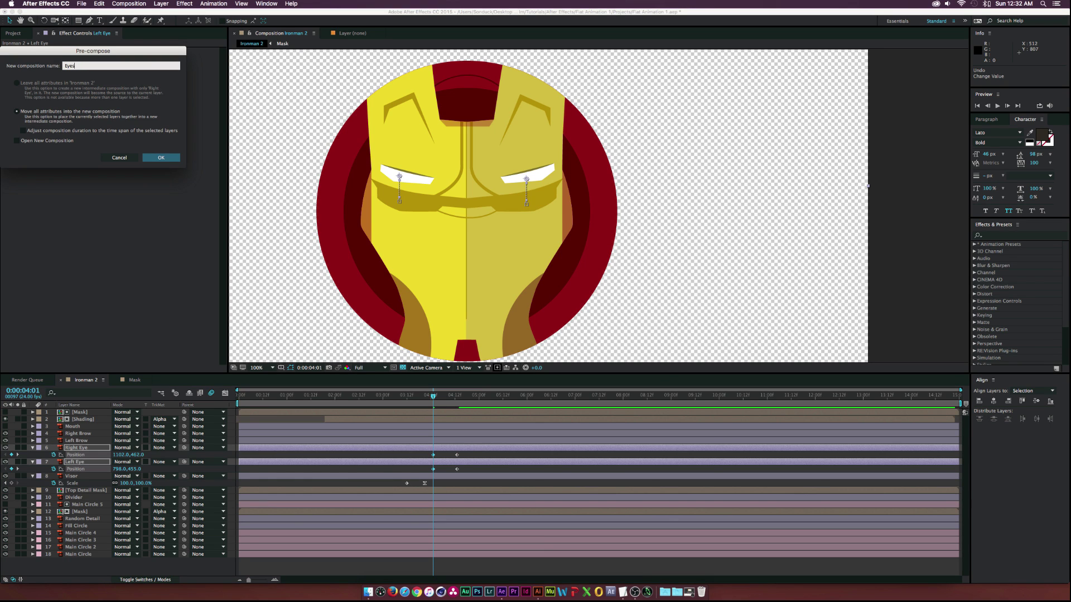
key("Return")
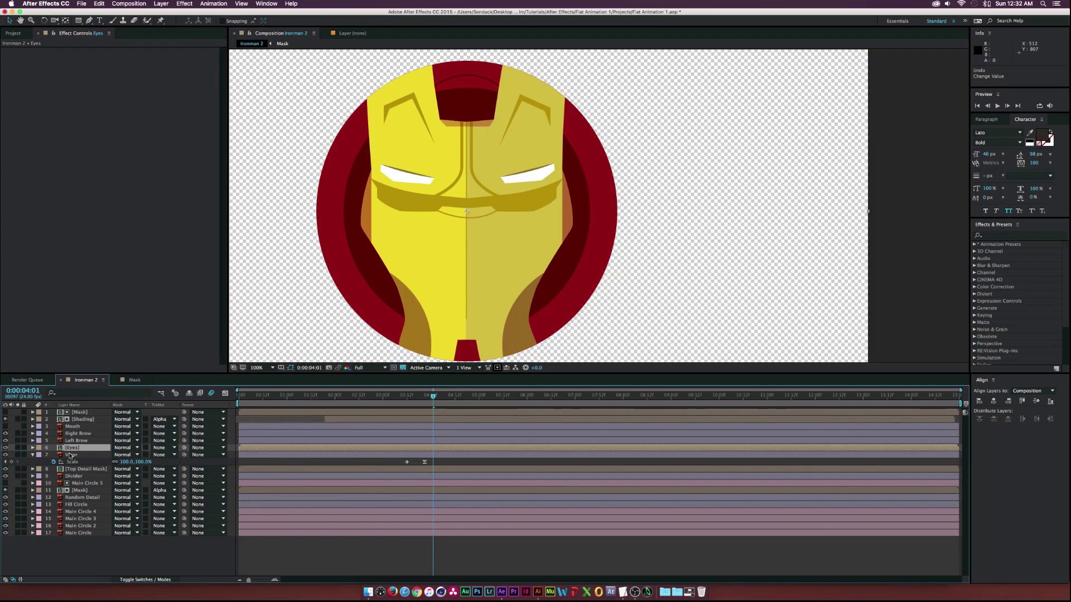
left_click(89, 20)
Zoom in on the visor and start a Pen mask on Eyes along the visor's left edge
scroll(418, 194, "up", 2)
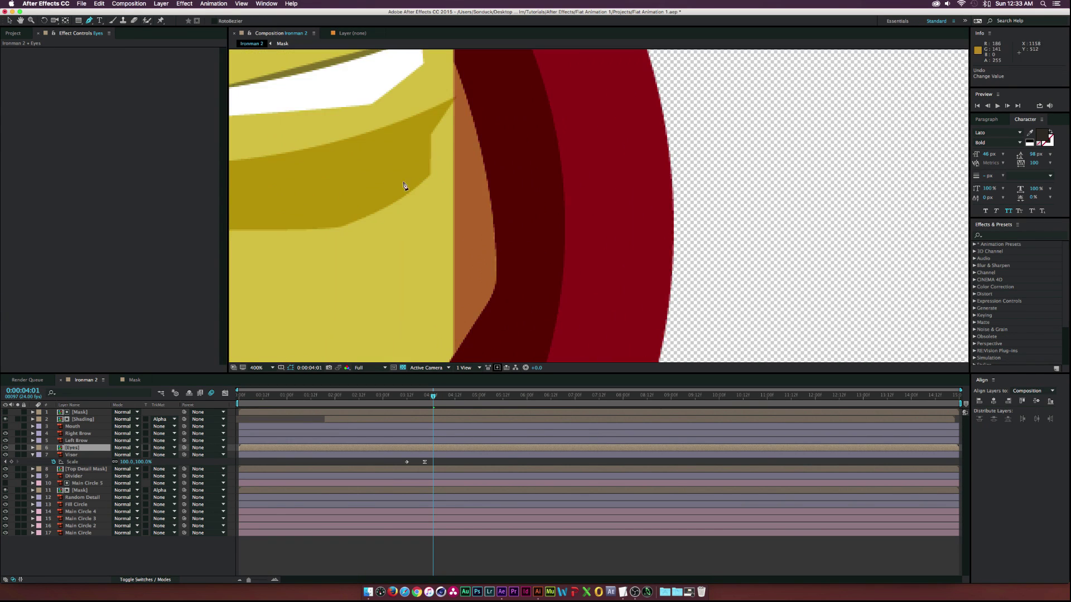
key("space")
left_click_drag(368, 150, 590, 212)
left_click_drag(336, 193, 679, 216)
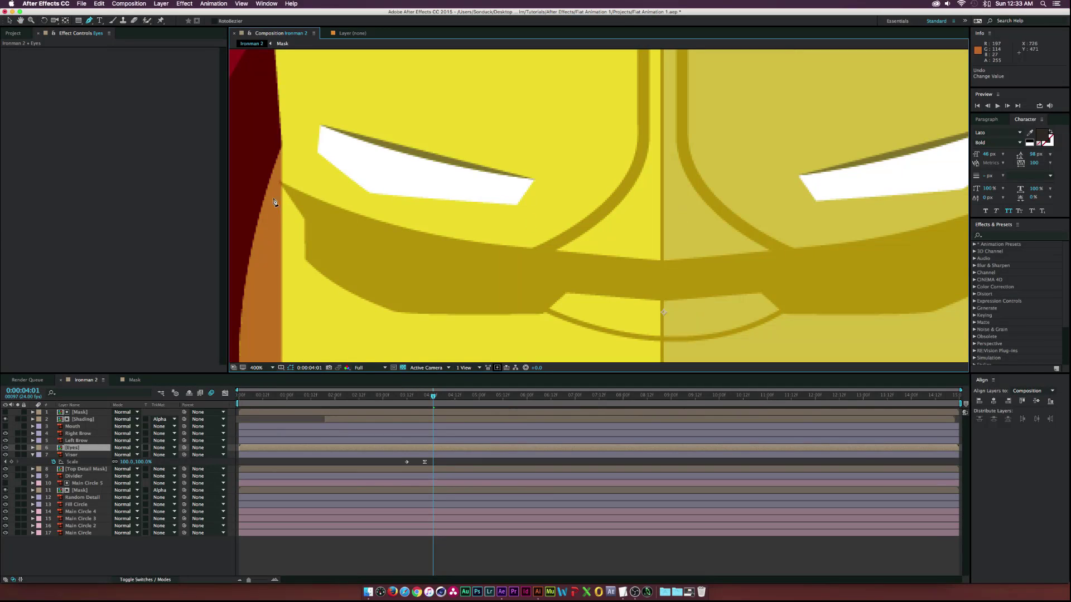
scroll(275, 192, "up", 2)
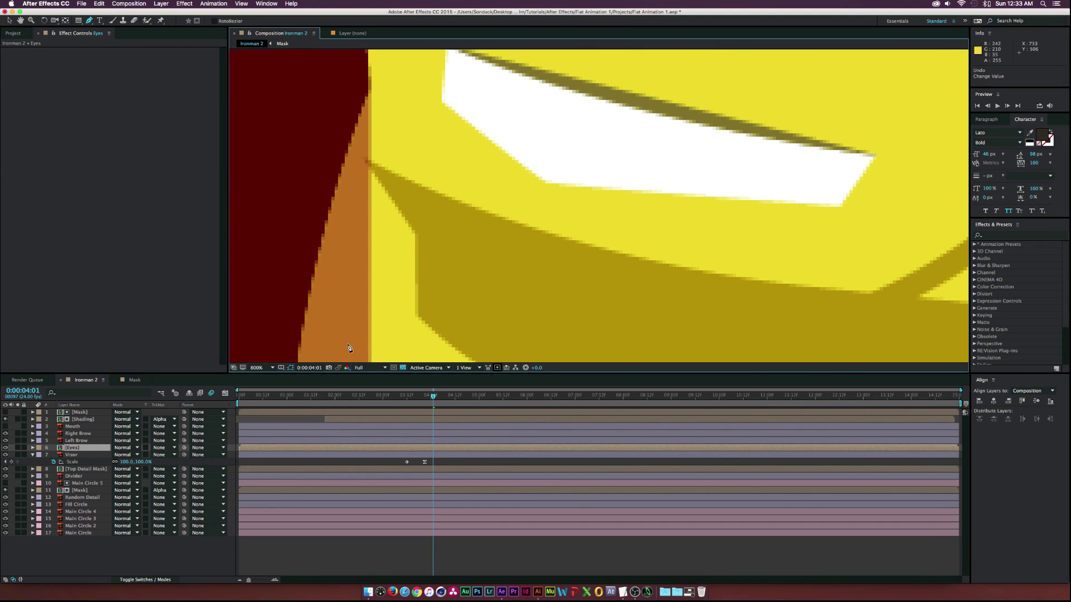
left_click(72, 449)
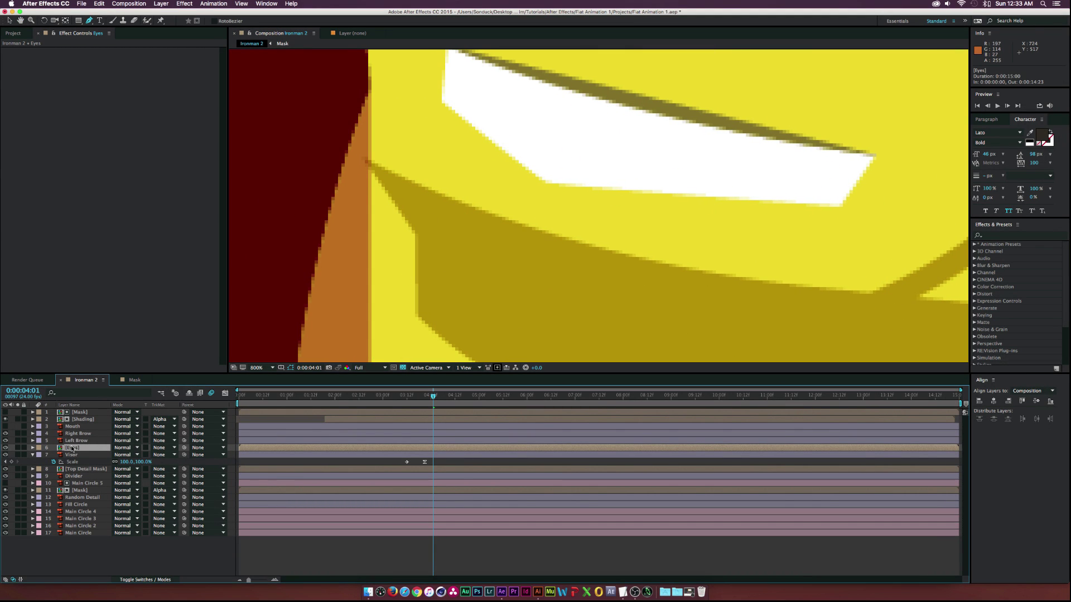
left_click(379, 167)
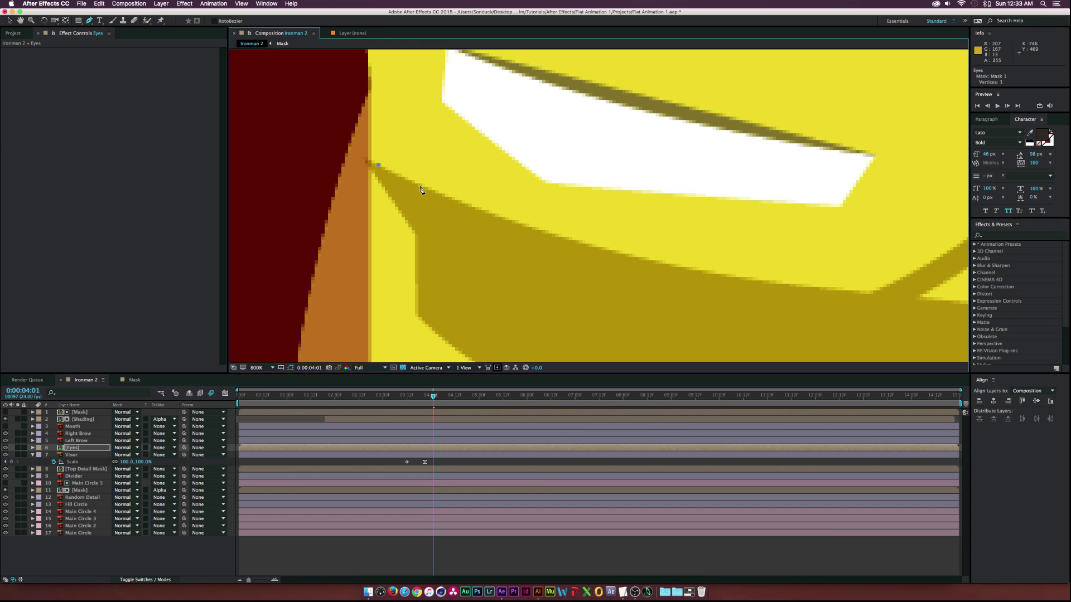
left_click_drag(440, 195, 455, 200)
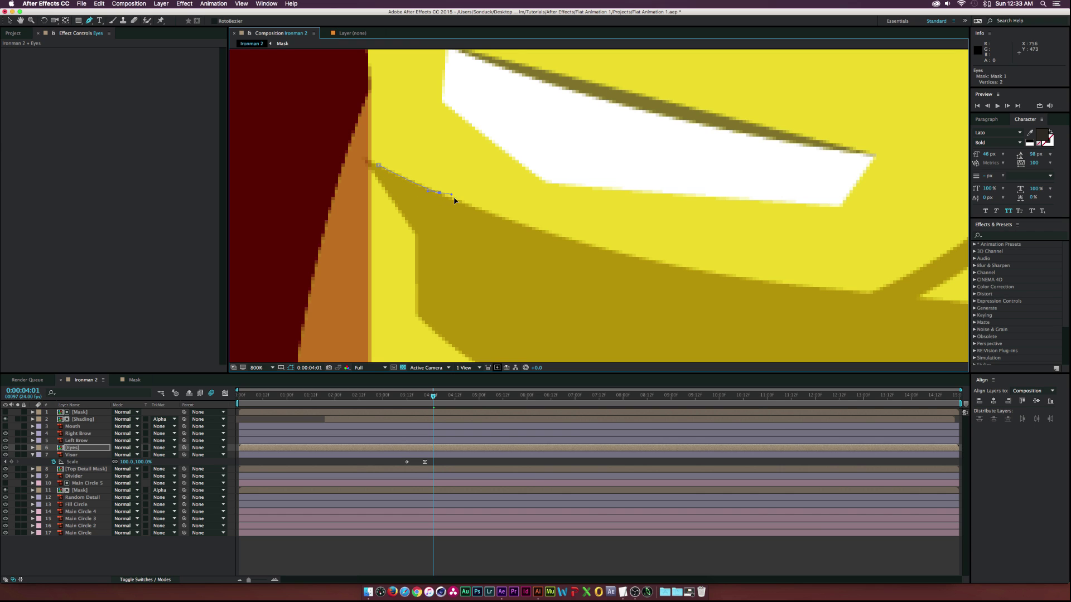
left_click(484, 212)
left_click(535, 229)
left_click_drag(602, 252, 433, 248)
left_click(538, 252)
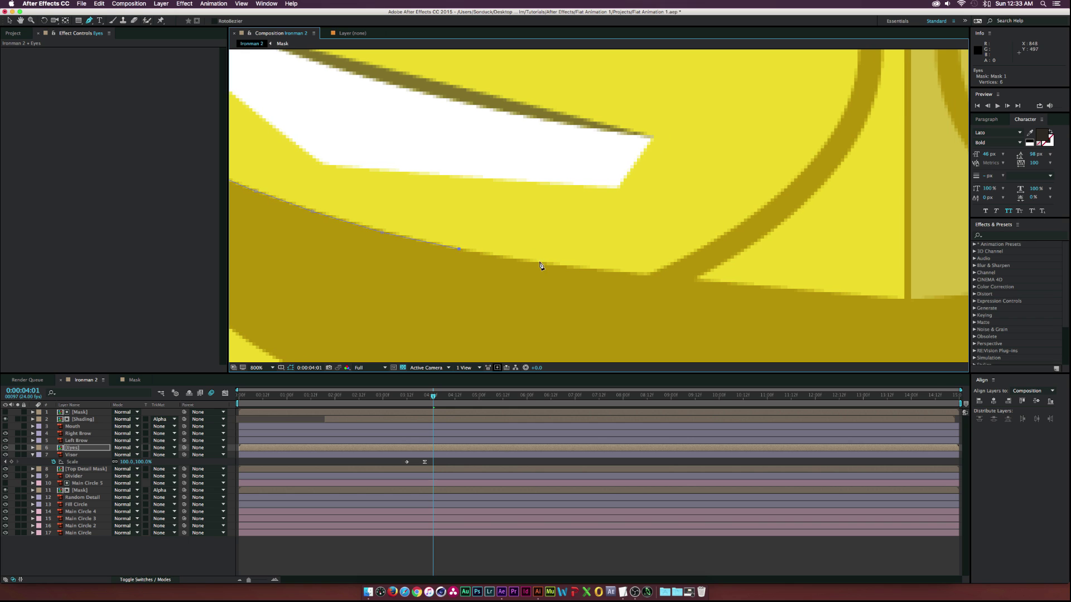
left_click(616, 272)
Continue the mask points across the visor's centre to its right corner
scroll(669, 279, "down", 1)
left_click_drag(670, 270, 537, 251)
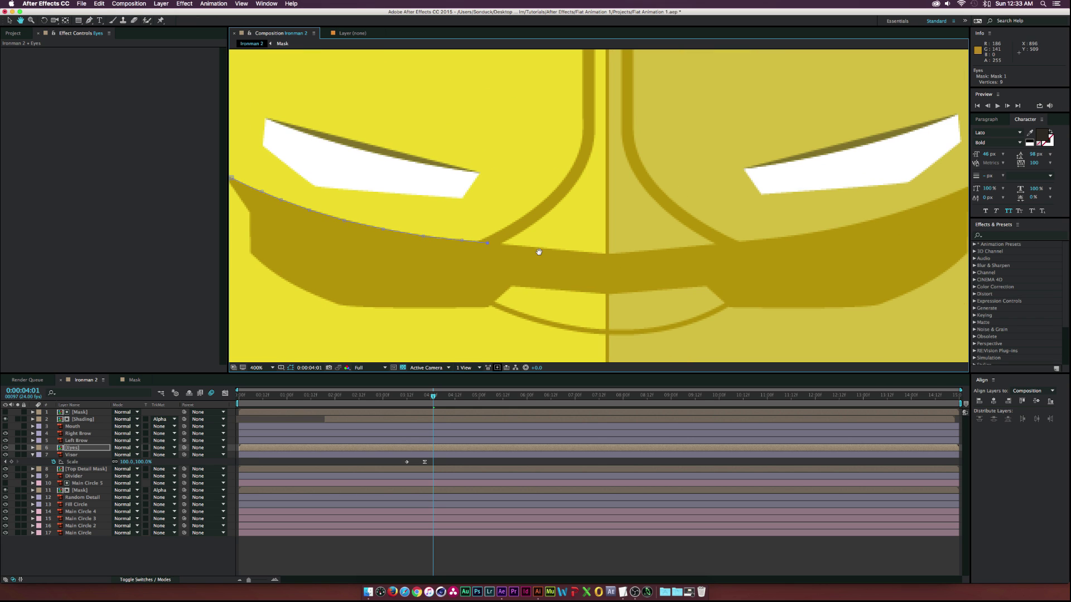
left_click(576, 254)
left_click(747, 243)
left_click_drag(768, 241, 570, 269)
left_click(602, 260)
scroll(575, 270, "up", 1)
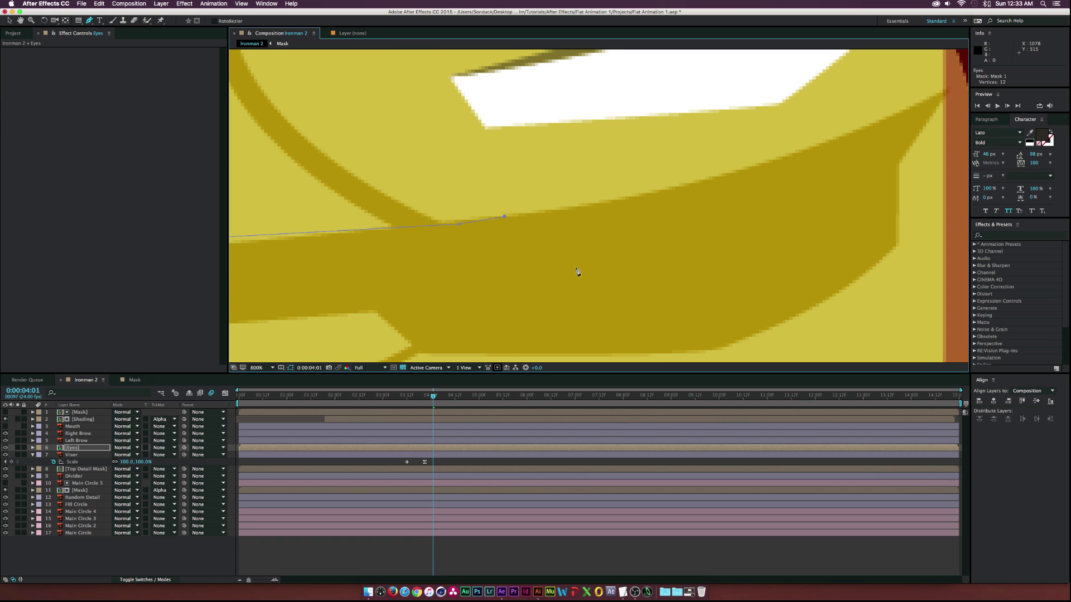
left_click(621, 199)
left_click_drag(627, 202, 497, 235)
left_click(592, 208)
left_click_drag(664, 191, 575, 244)
left_click(571, 240)
left_click(643, 212)
left_click(696, 191)
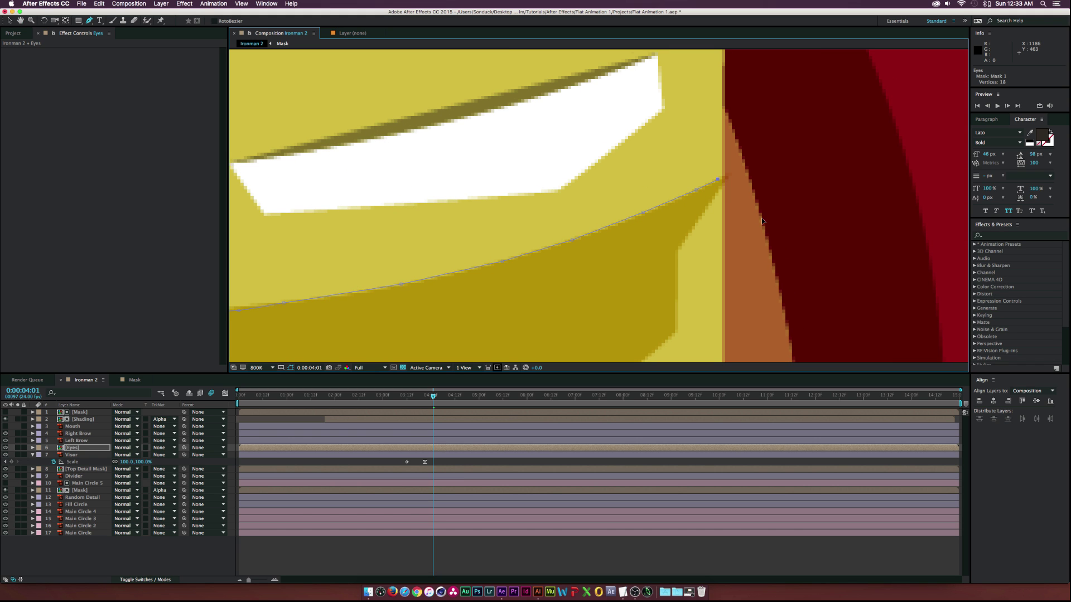
Close the mask below the visor and reveal Mask 1 on the Eyes layer
scroll(769, 243, "down", 6)
left_click(624, 233)
left_click(512, 276)
left_click(396, 253)
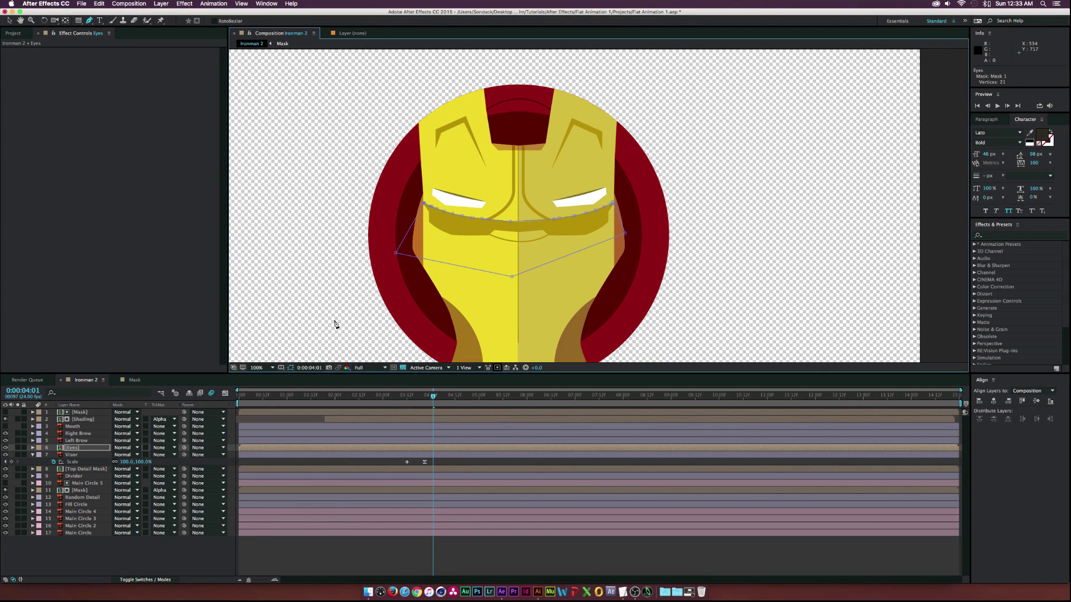
left_click(424, 204)
left_click(71, 448)
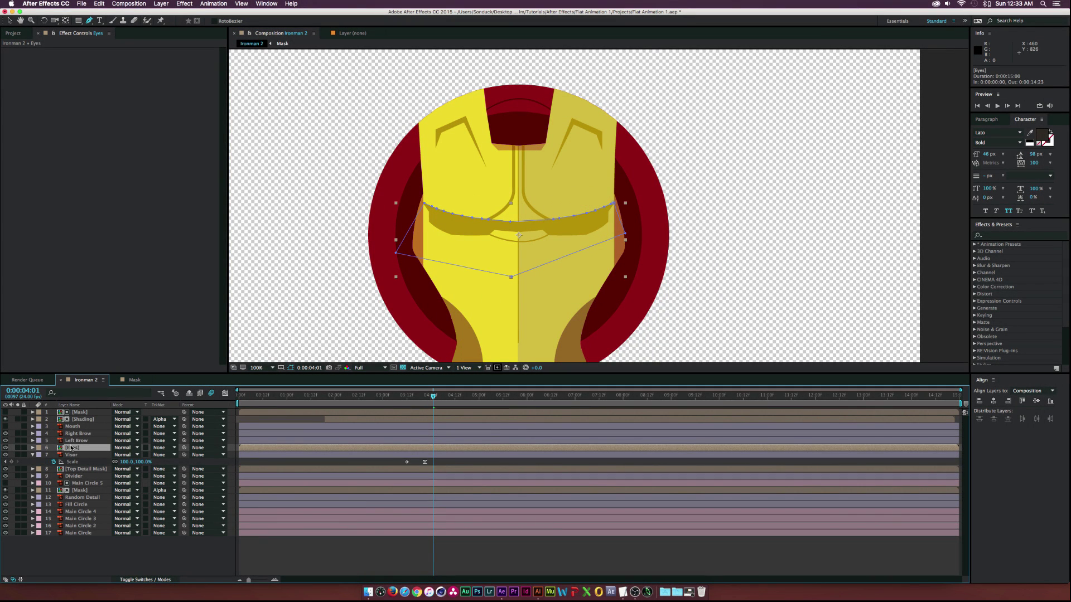
key("m")
key("m")
Show the Mouth layer and key its Scale from 0% at 0:00:03:08 to 100% at 0:00:03:16
mouse_move(437, 397)
left_mouse_down()
mouse_move(472, 397)
mouse_move(436, 396)
mouse_move(458, 397)
left_mouse_up()
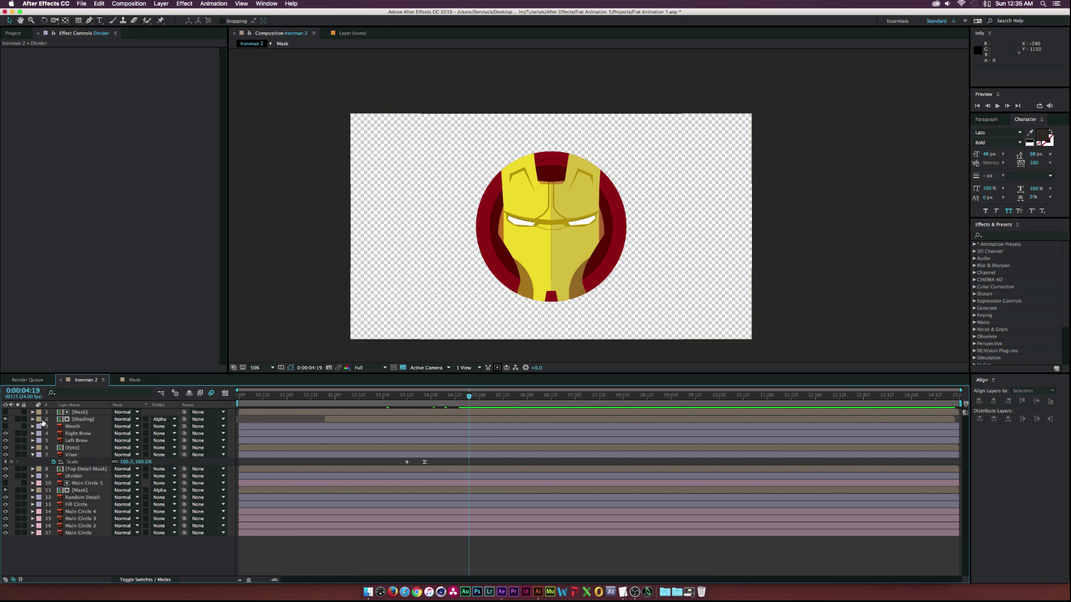
left_click(5, 427)
left_click_drag(416, 396, 399, 396)
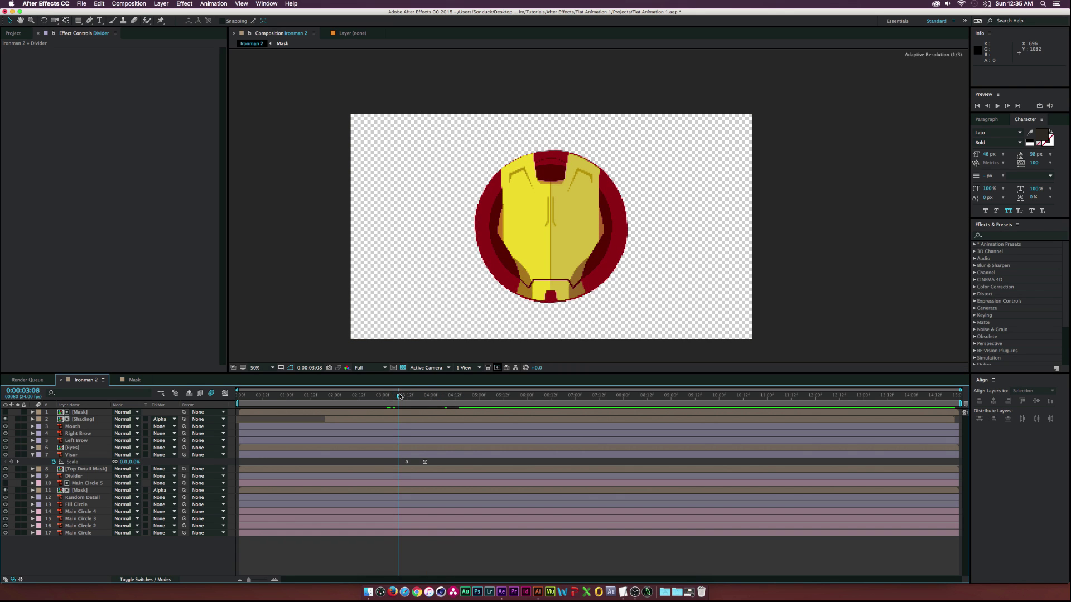
left_click(72, 427)
key("alt+shift+s")
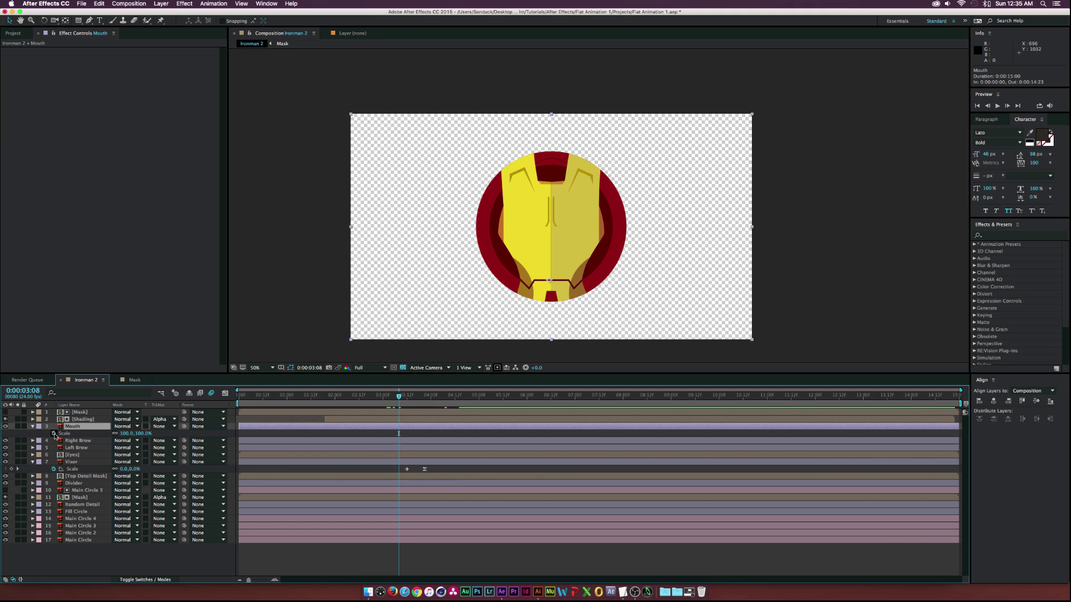
left_click_drag(400, 433, 415, 434)
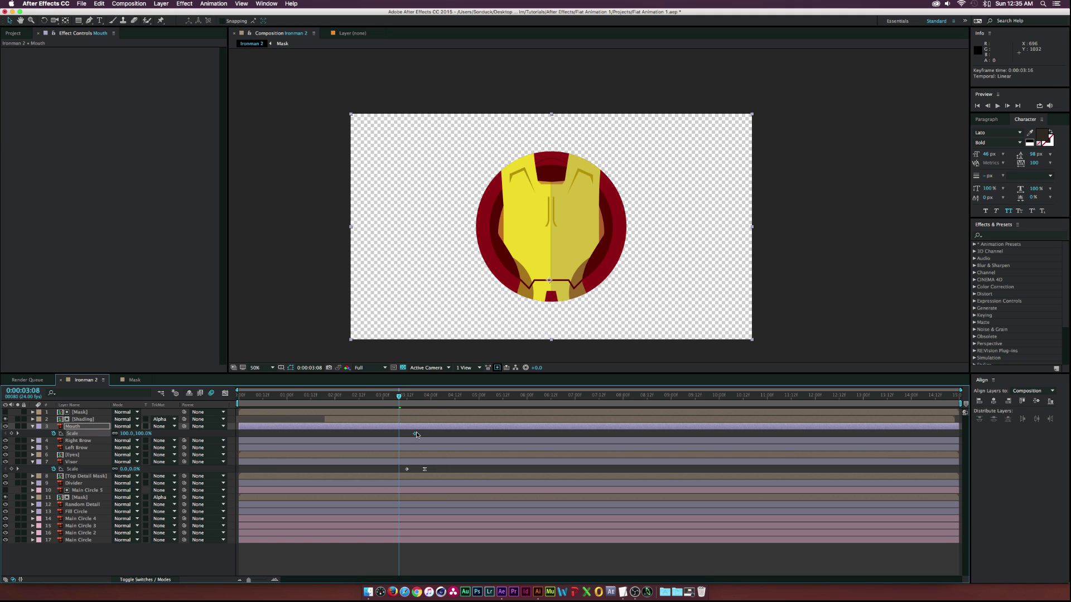
left_click(127, 433)
type("0")
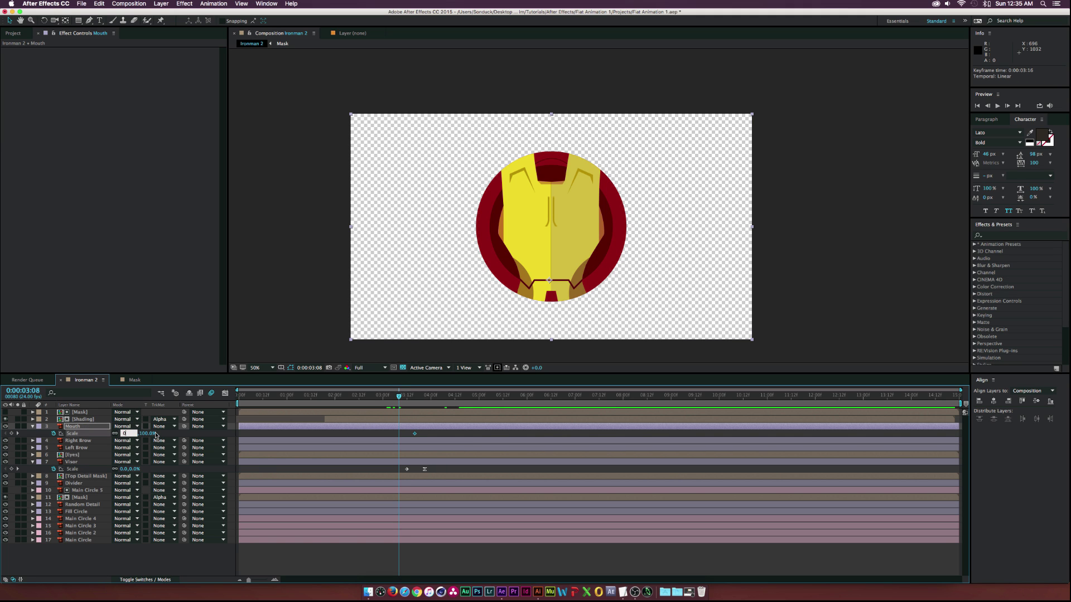
key("Return")
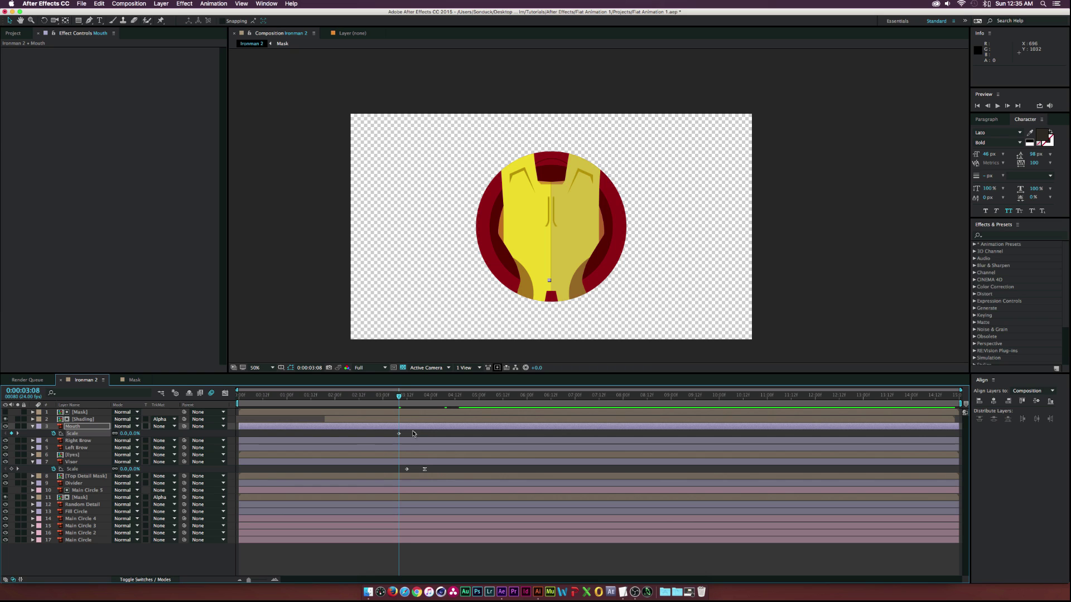
left_click(416, 396)
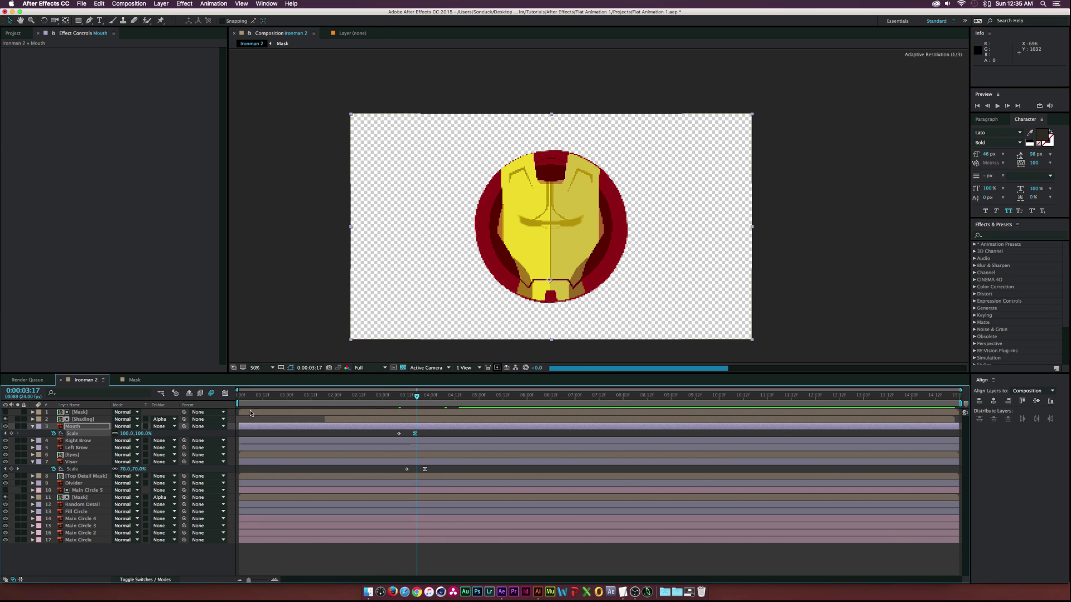
left_click(33, 427)
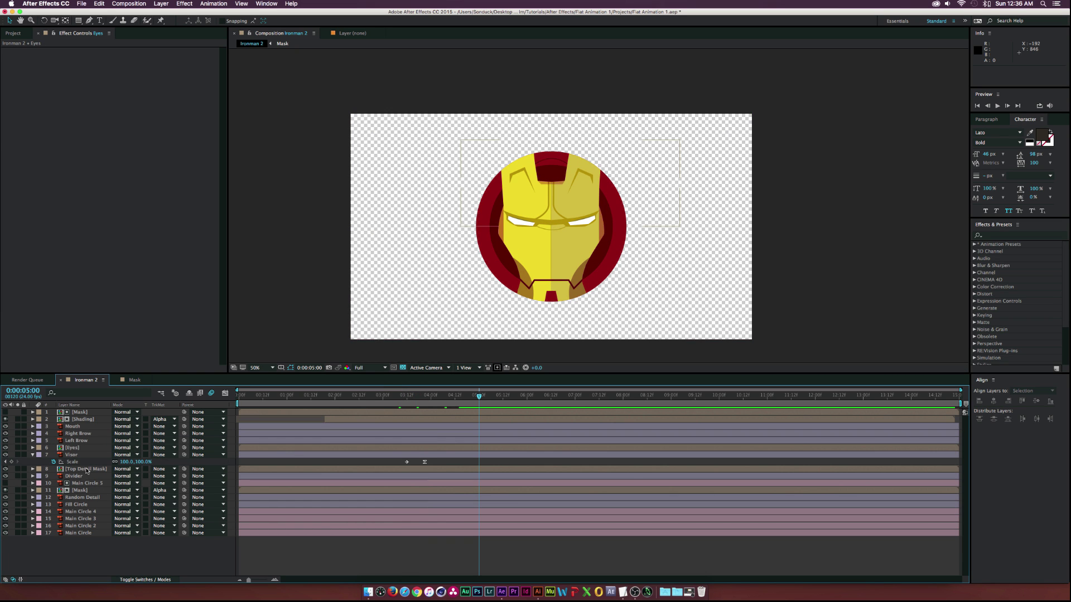
Apply the Color Correction > Tint effect to the Eyes layer
left_click(78, 448)
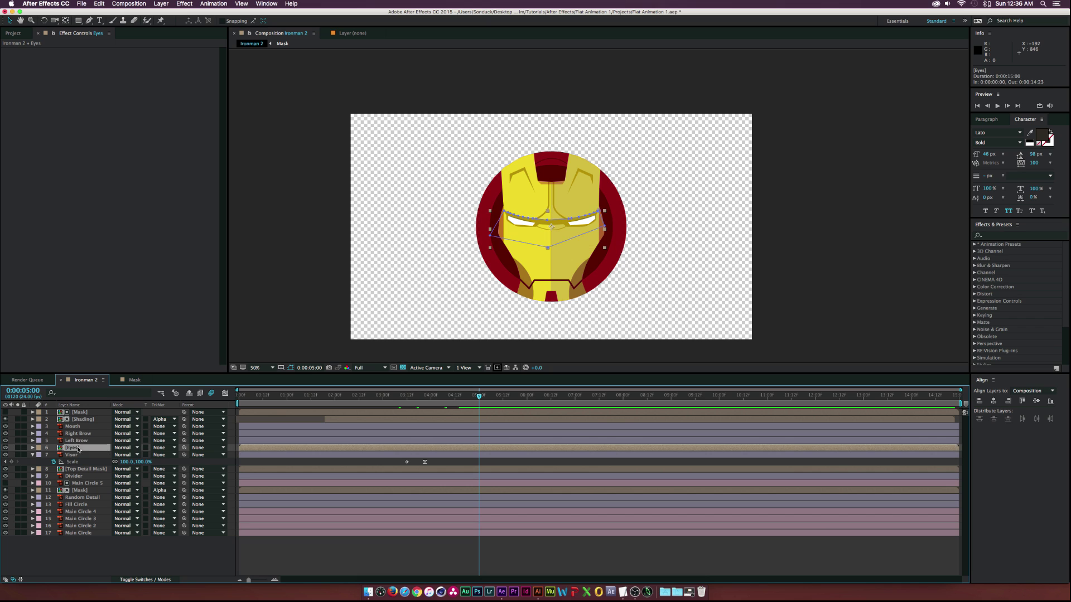
left_click_drag(479, 393, 471, 394)
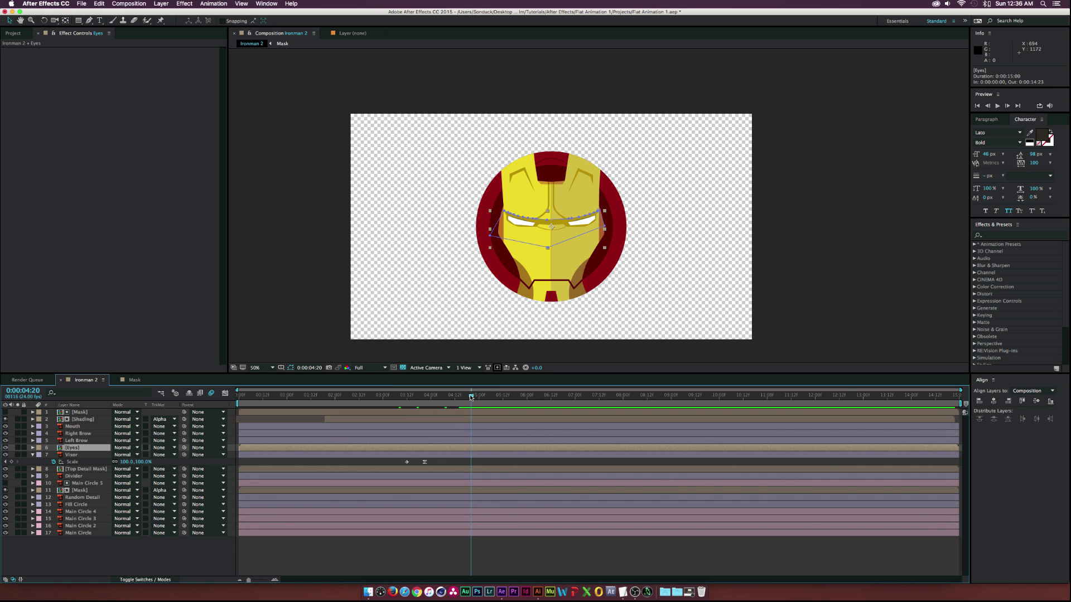
left_click(184, 3)
mouse_move(234, 82)
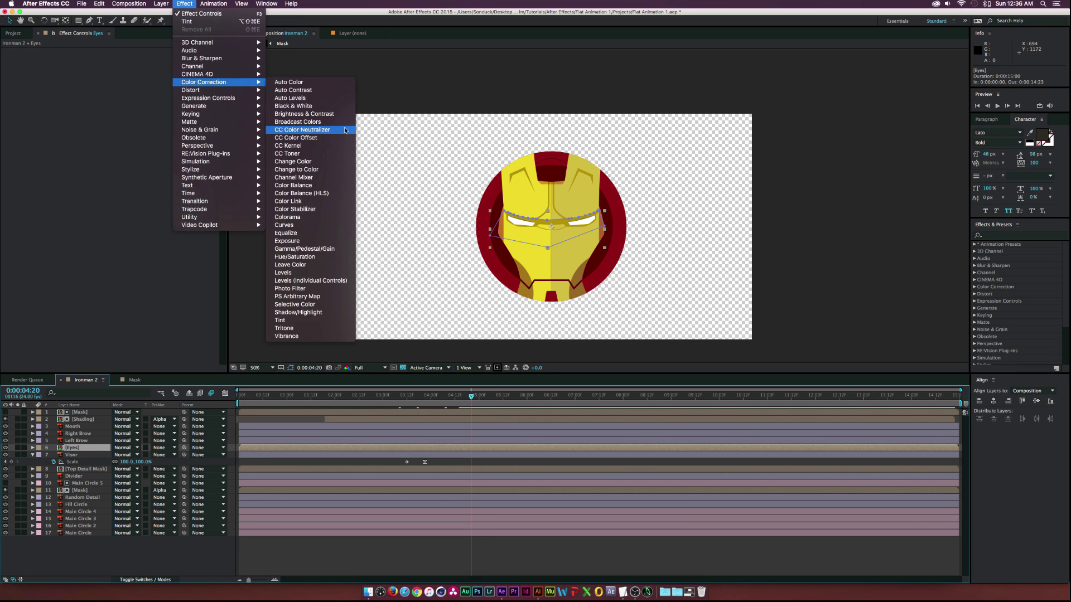
left_click(321, 320)
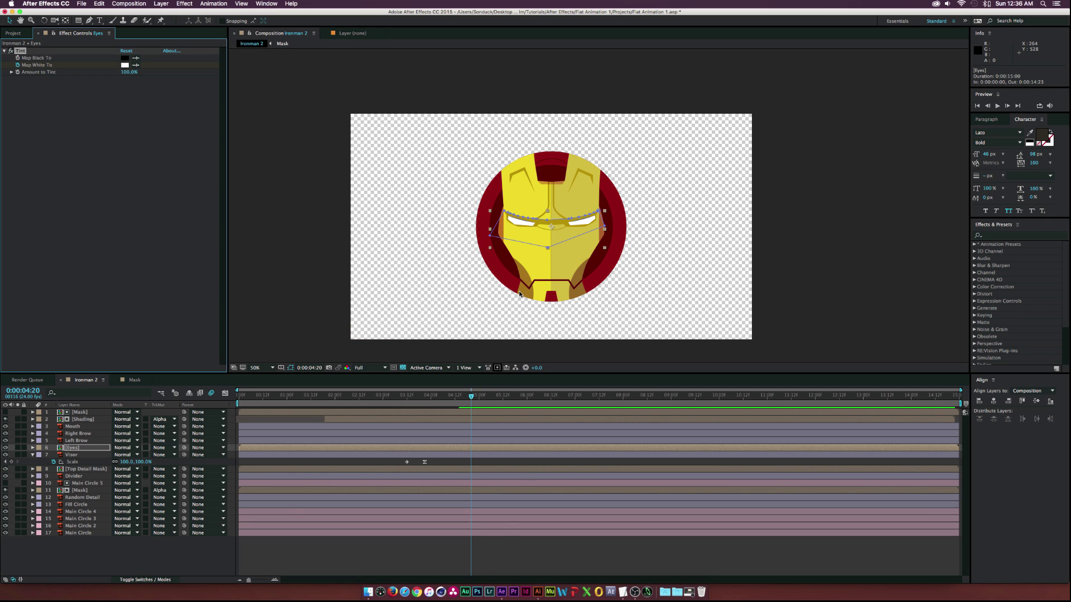
Set Tint's Map White To colour to the outer circle's dark red, 9B1A13
left_click_drag(475, 399, 478, 395)
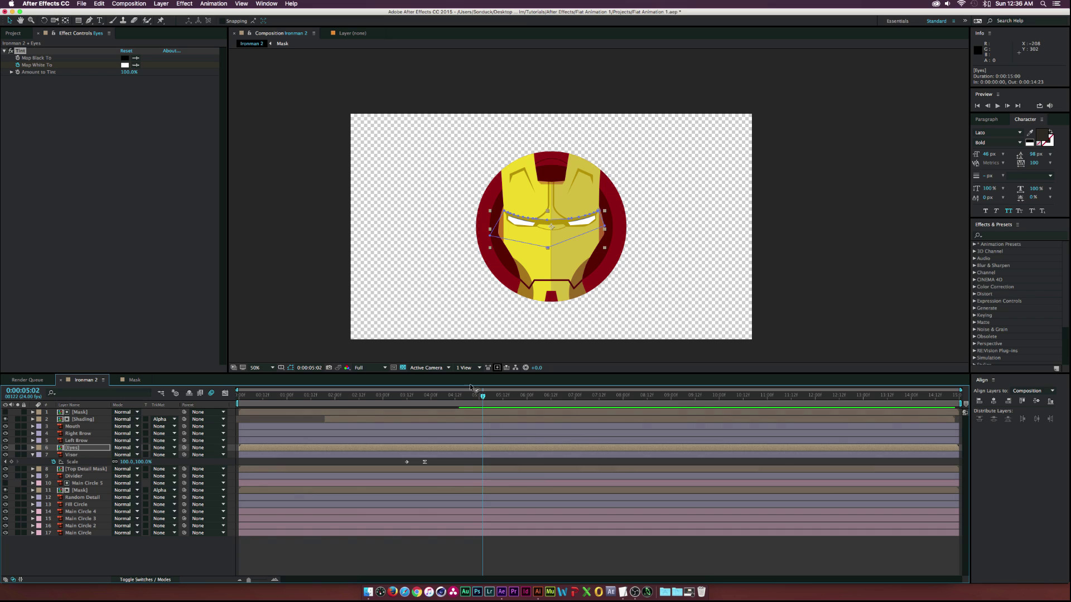
left_click(124, 66)
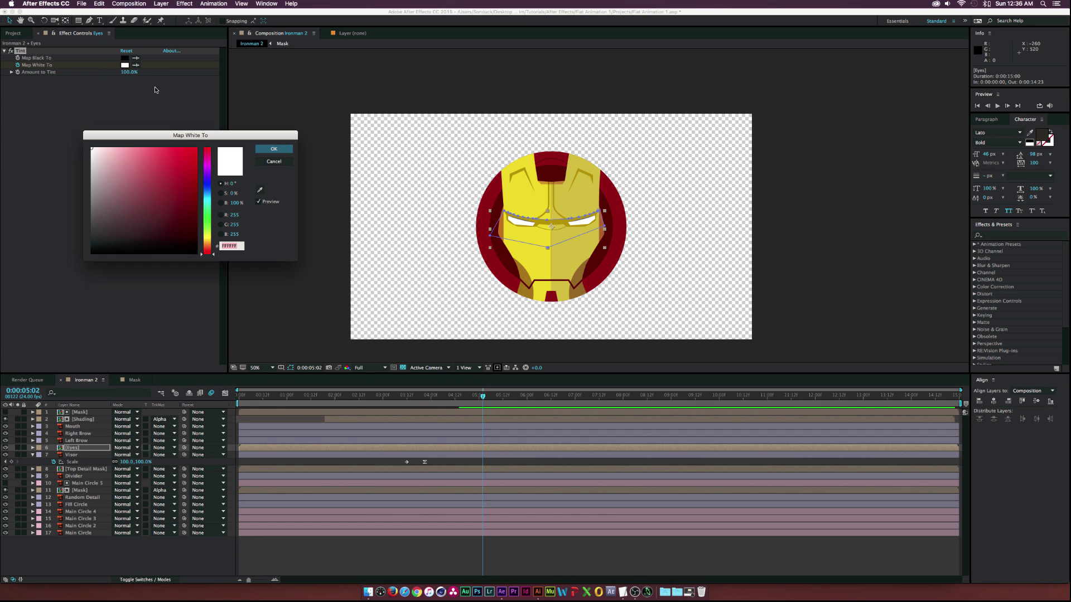
left_click(194, 176)
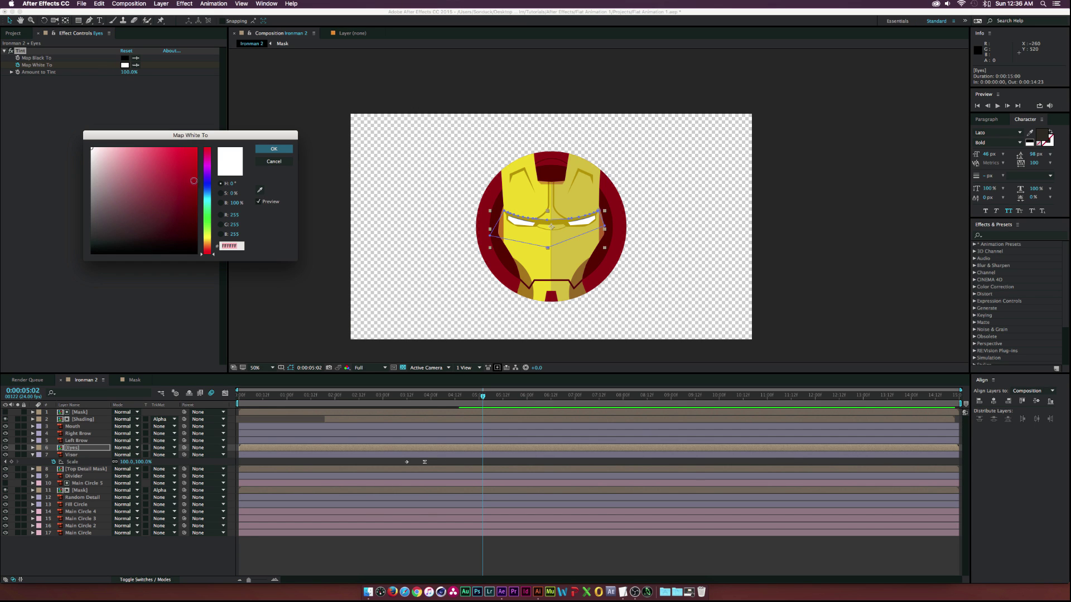
left_click(259, 190)
left_click(478, 224)
left_click(272, 149)
mouse_move(483, 397)
left_mouse_down()
mouse_move(452, 398)
mouse_move(495, 397)
mouse_move(449, 397)
mouse_move(500, 396)
left_mouse_up()
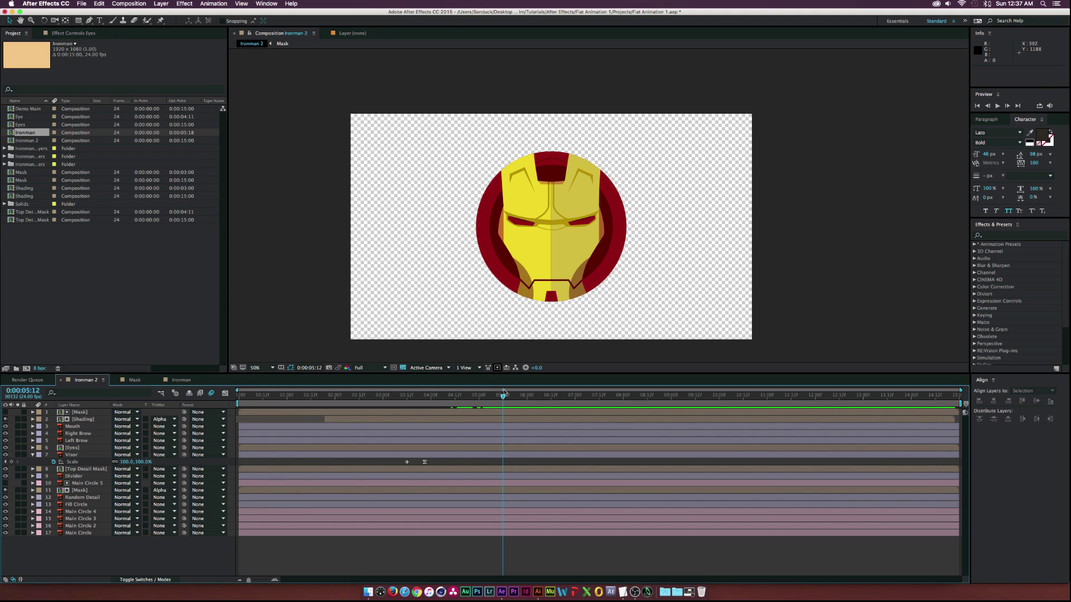
Add a light orange solid and move it to the bottom of the layer stack
key("super+y")
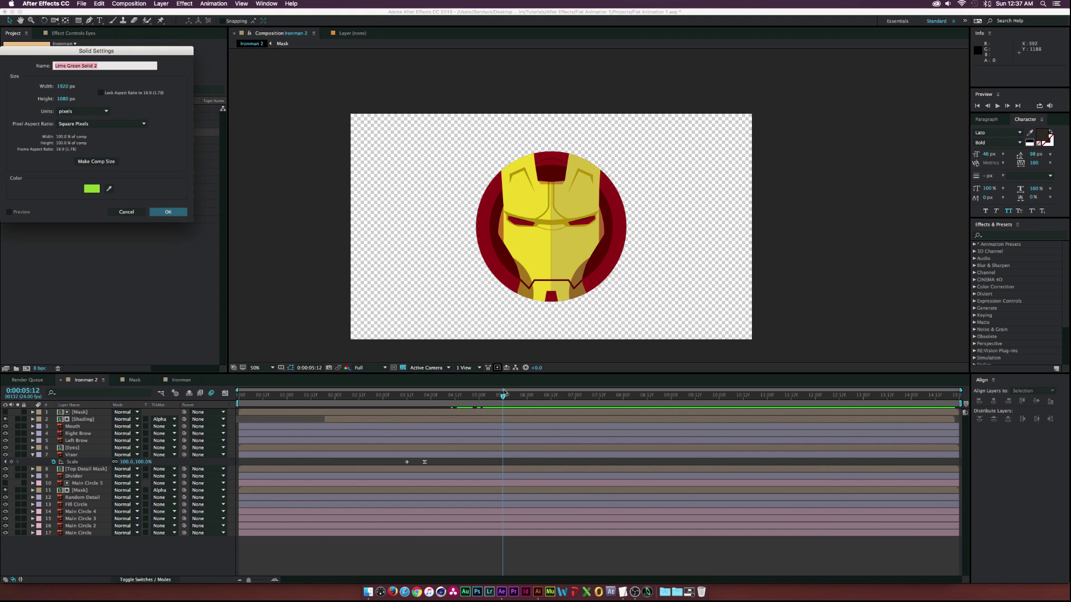
left_click(93, 189)
key("super+v")
left_click(257, 152)
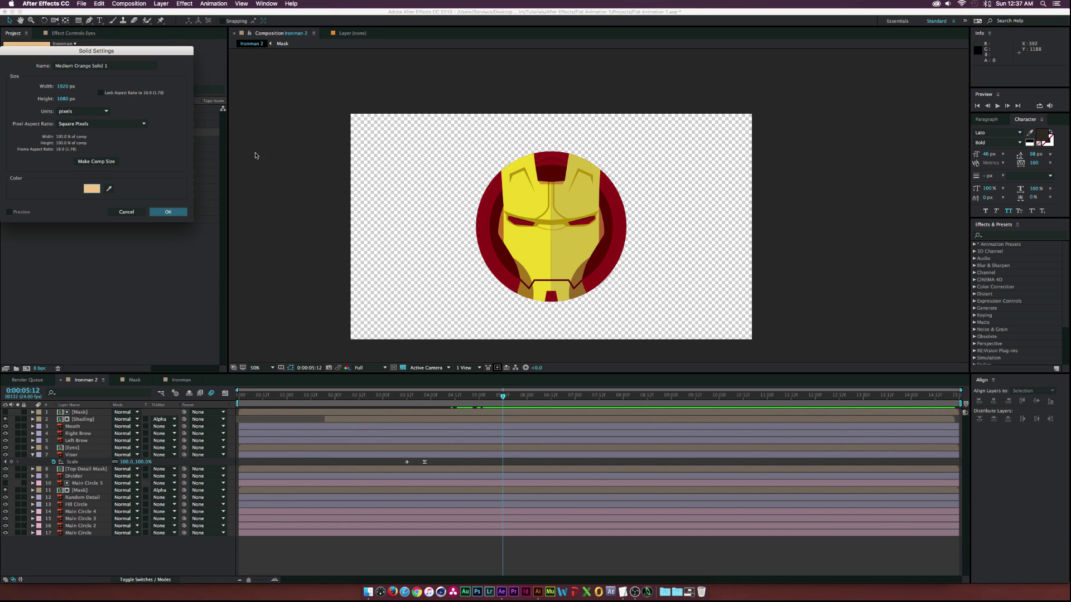
left_click(167, 212)
left_click_drag(83, 414, 88, 556)
left_click(89, 558)
left_click_drag(342, 397, 307, 396)
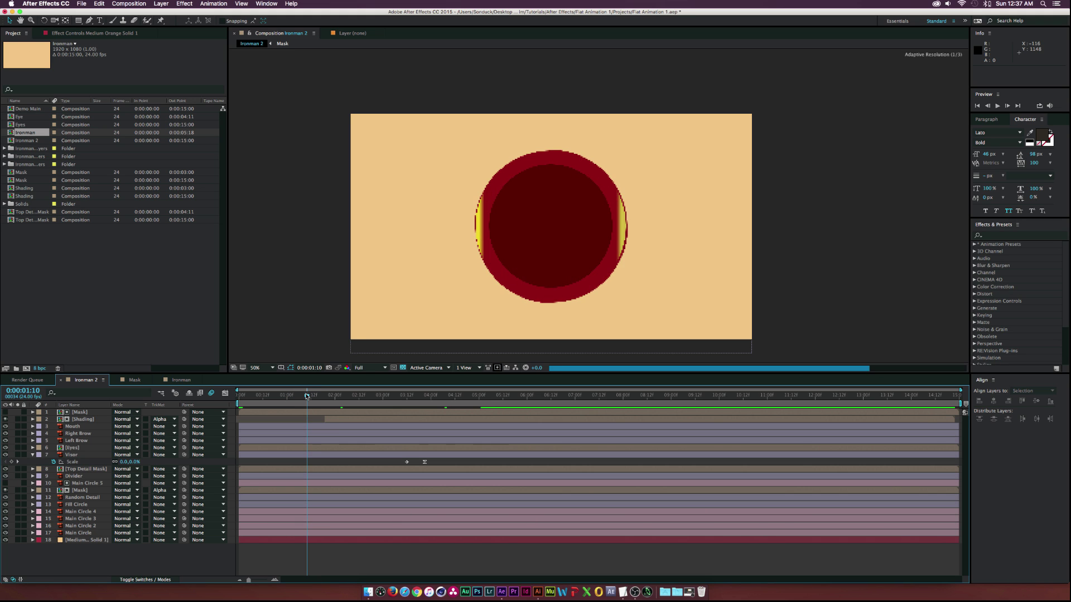
Trim Random Detail so it starts at 0:00:01:10
left_click(81, 497)
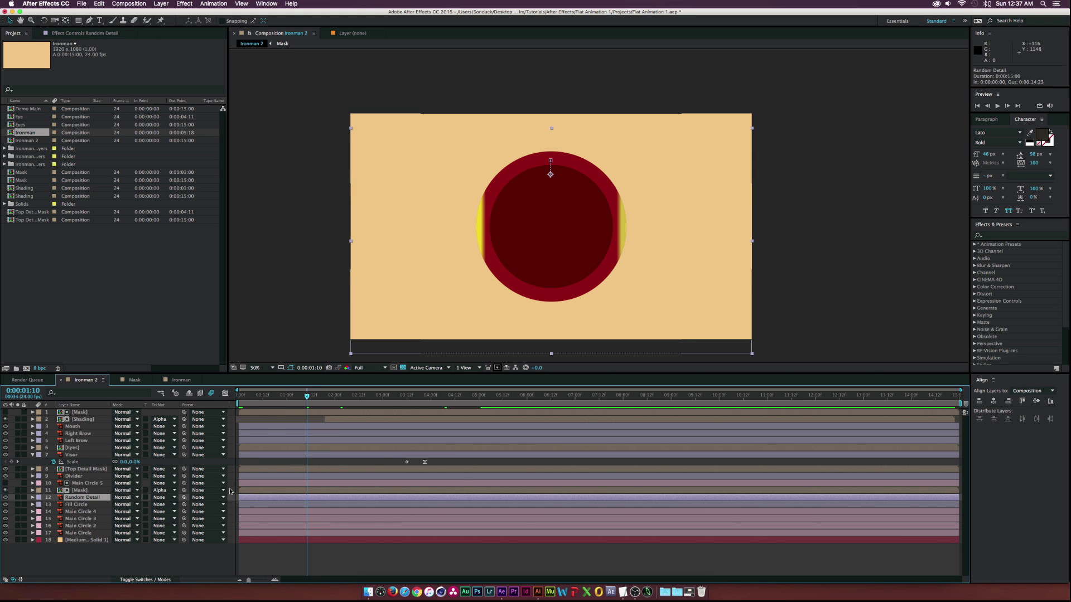
left_click_drag(240, 497, 301, 498)
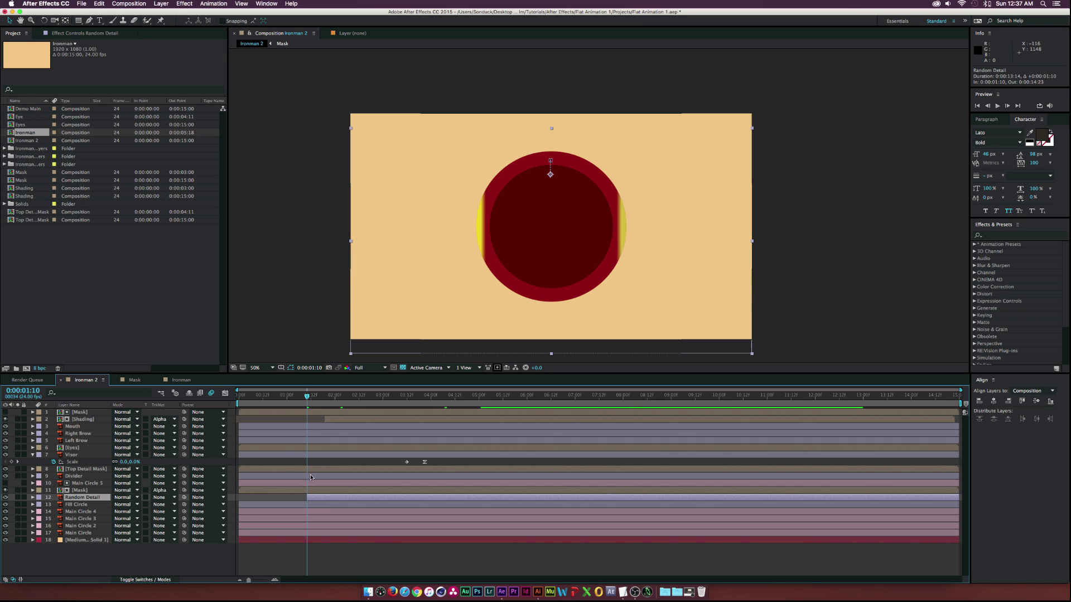
left_click_drag(303, 396, 473, 421)
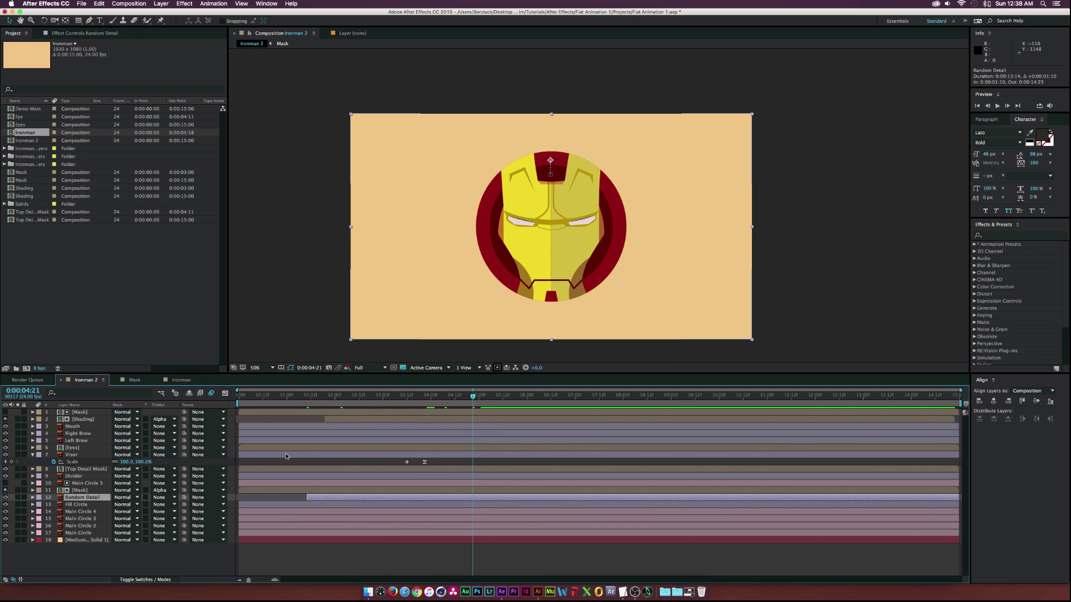